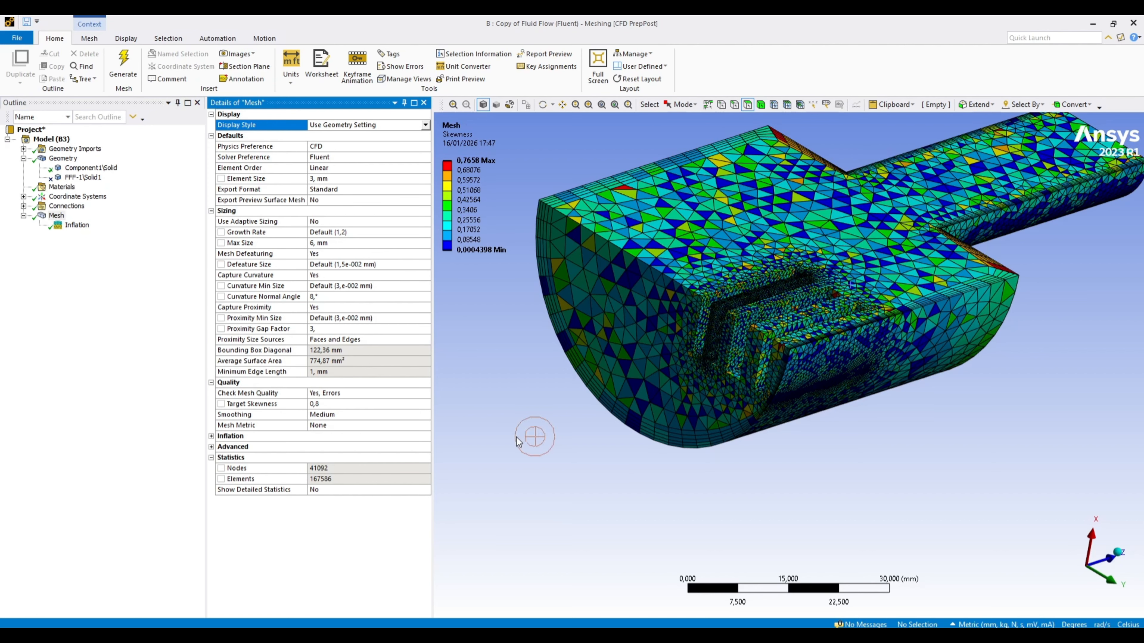
- Insert a sizing control on the mesh and scope it to the straight front edge between the outer corner and the first slot
right_click(57, 215)
mouse_move(127, 220)
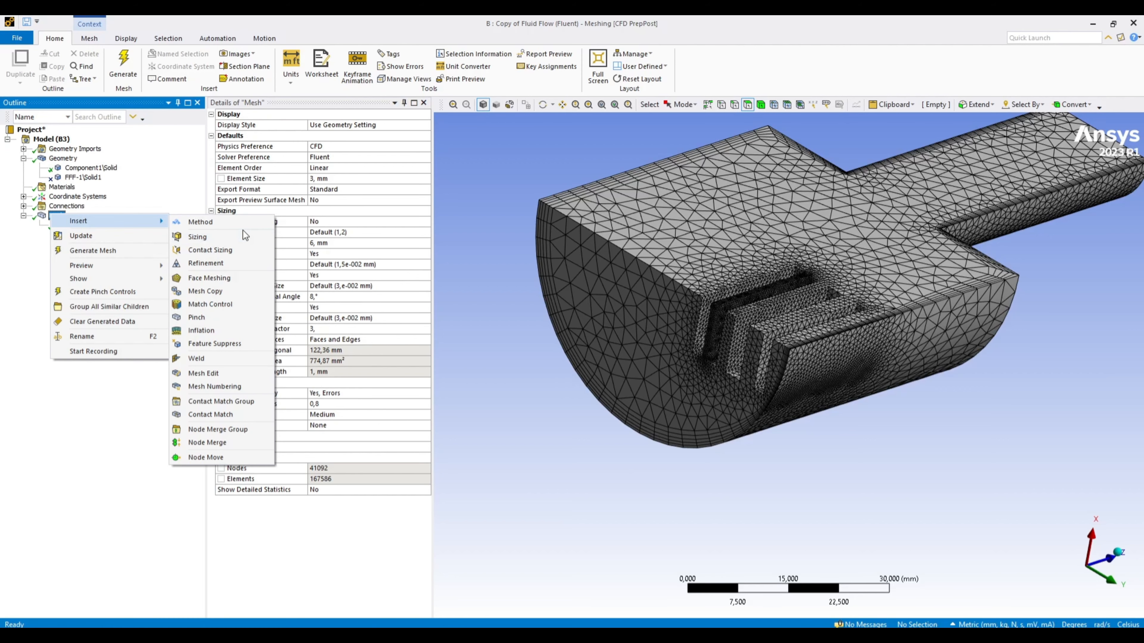
left_click(198, 237)
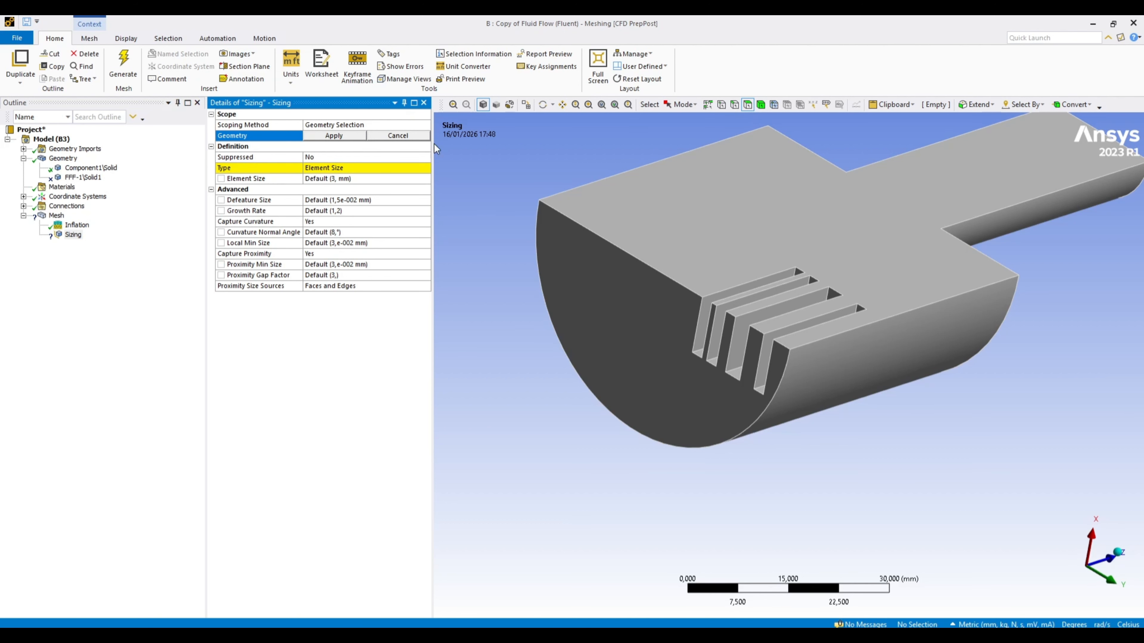
scroll(779, 418, "up", 4)
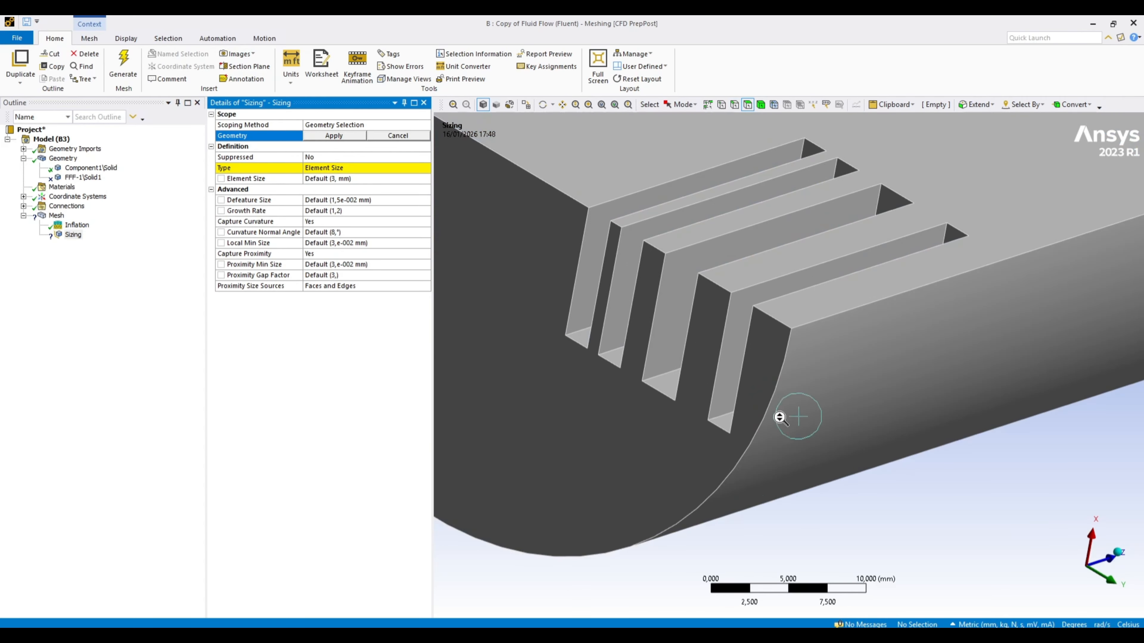
scroll(684, 477, "down", 6)
middle_click_drag(937, 399, 746, 493)
middle_click_drag(890, 367, 689, 332)
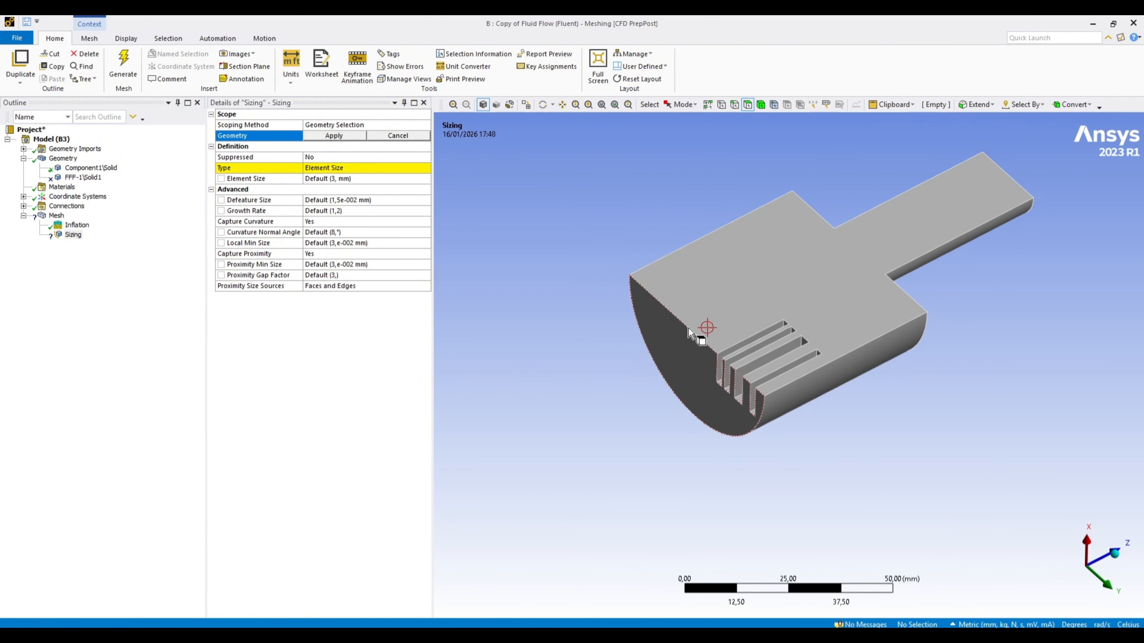
left_click(734, 104)
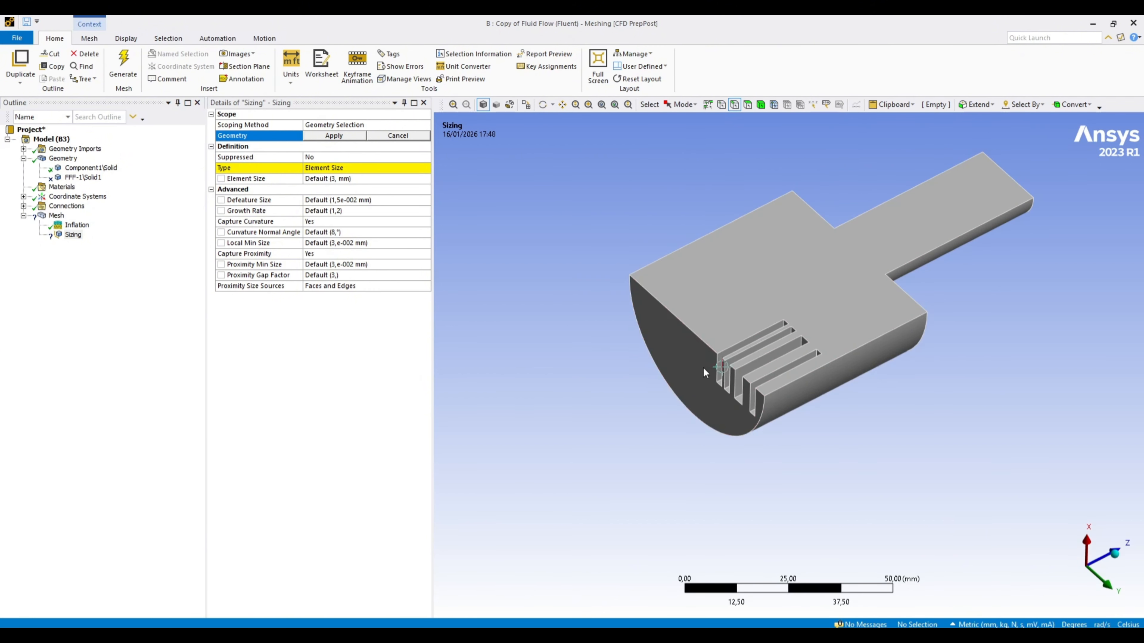
left_click(700, 343)
left_click(335, 136)
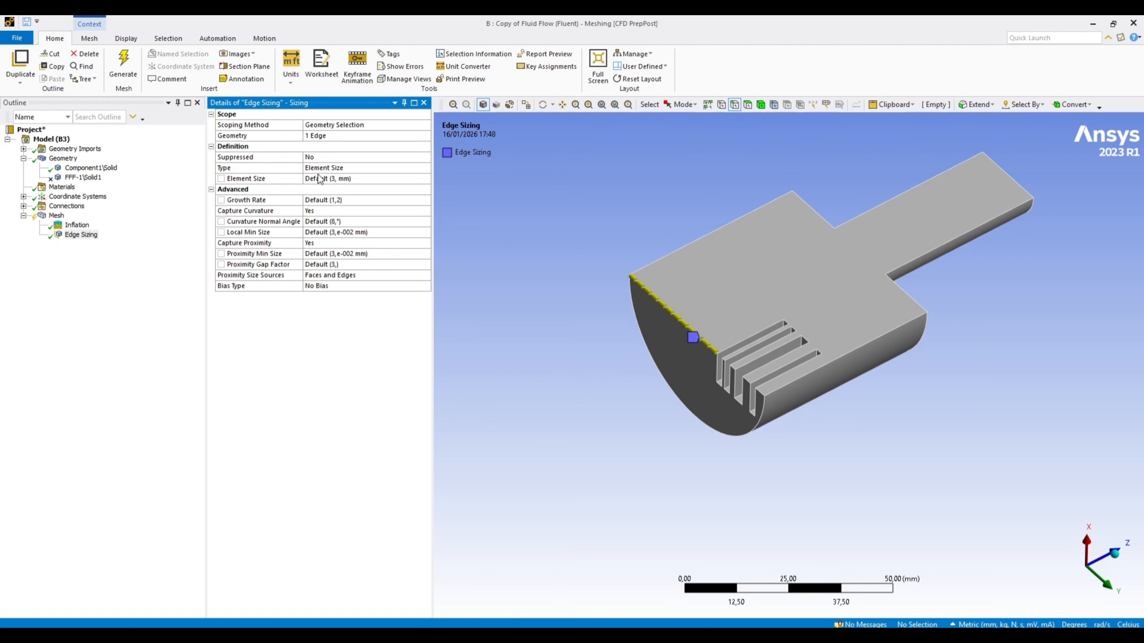
- Define the edge sizing by Number of Divisions and set it to 50
left_click(407, 178)
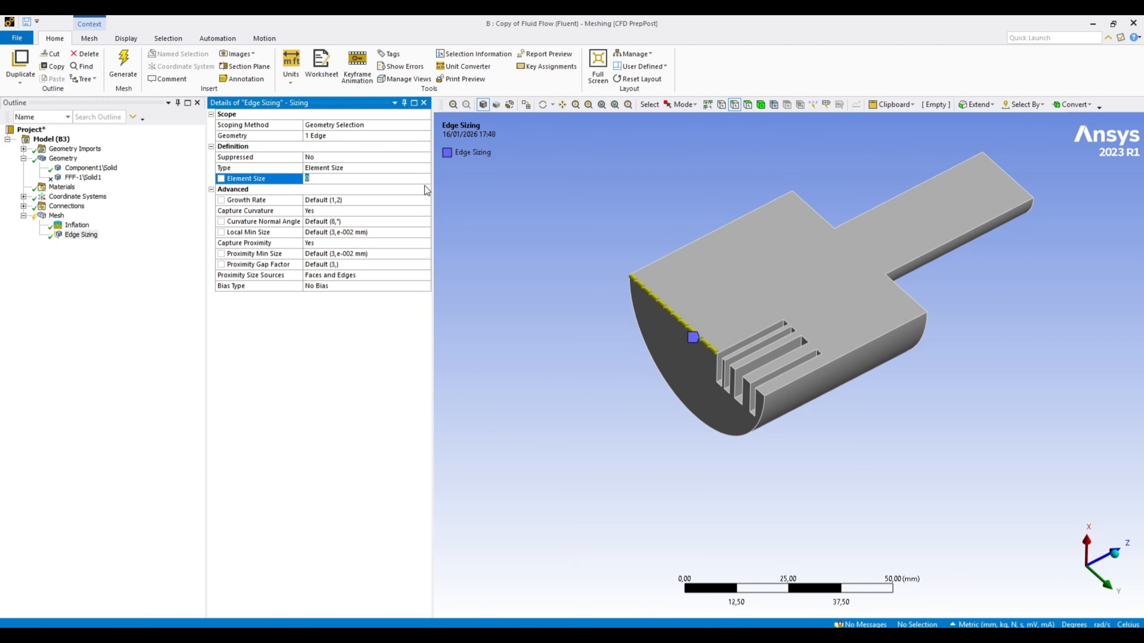
left_click(422, 169)
left_click(425, 167)
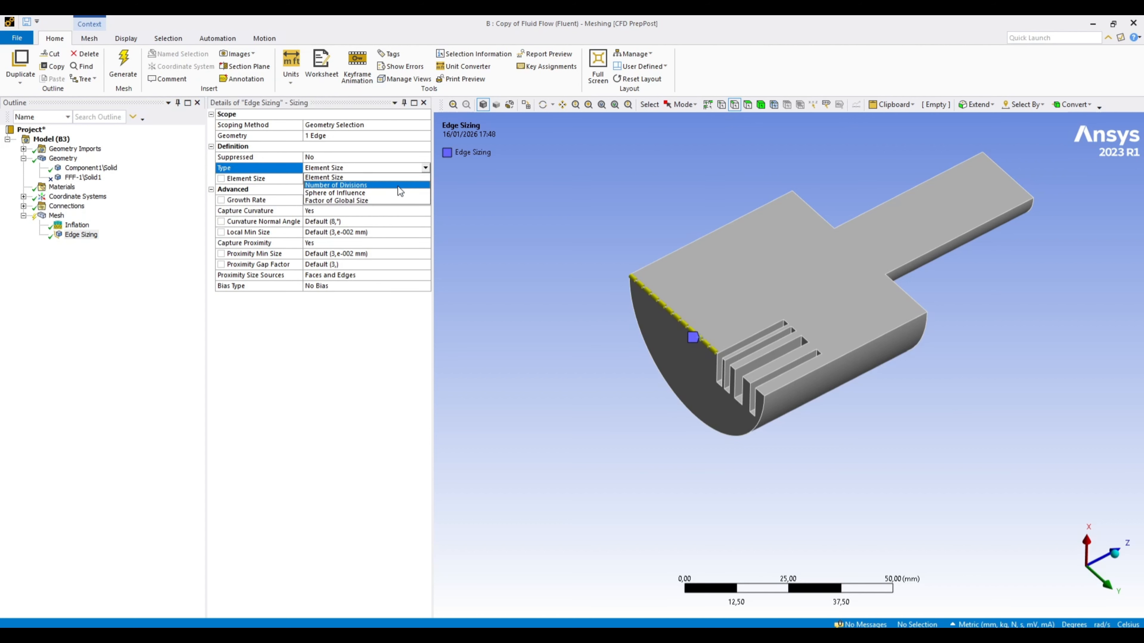
left_click(398, 185)
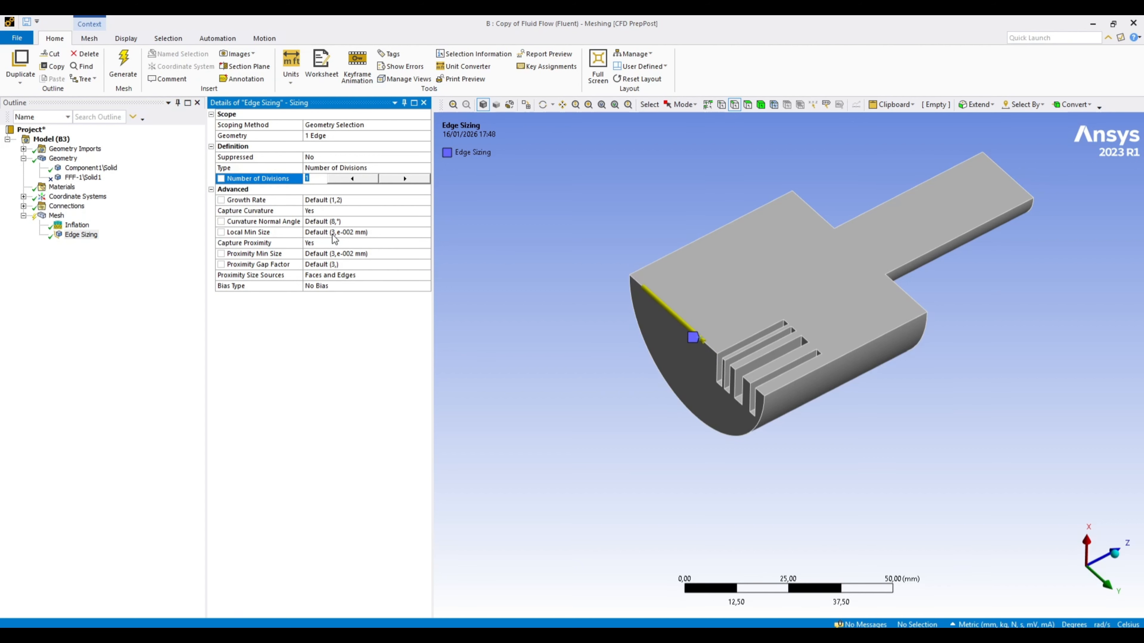
type("50")
left_click(547, 377)
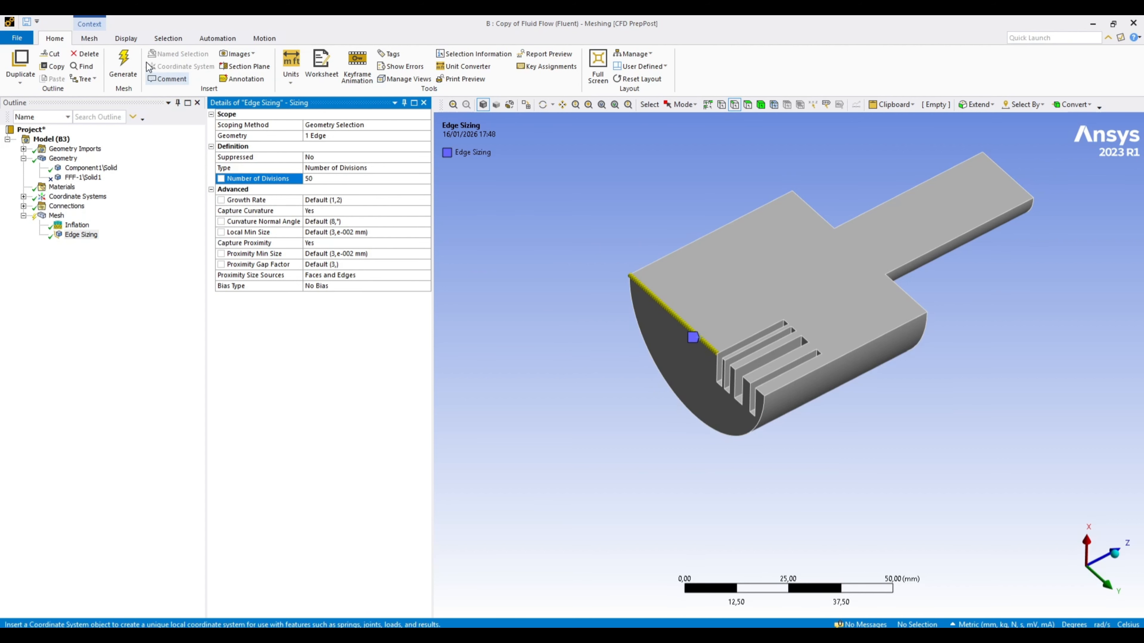
- Generate the mesh and inspect the element divisions along the sized front edge
left_click(120, 56)
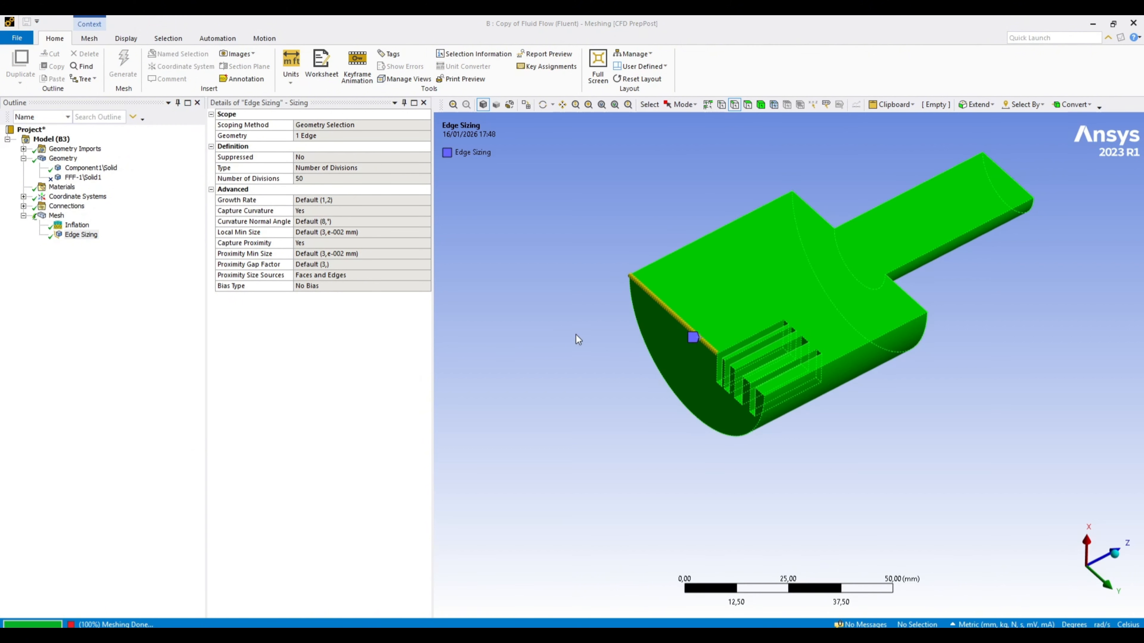
left_click(57, 216)
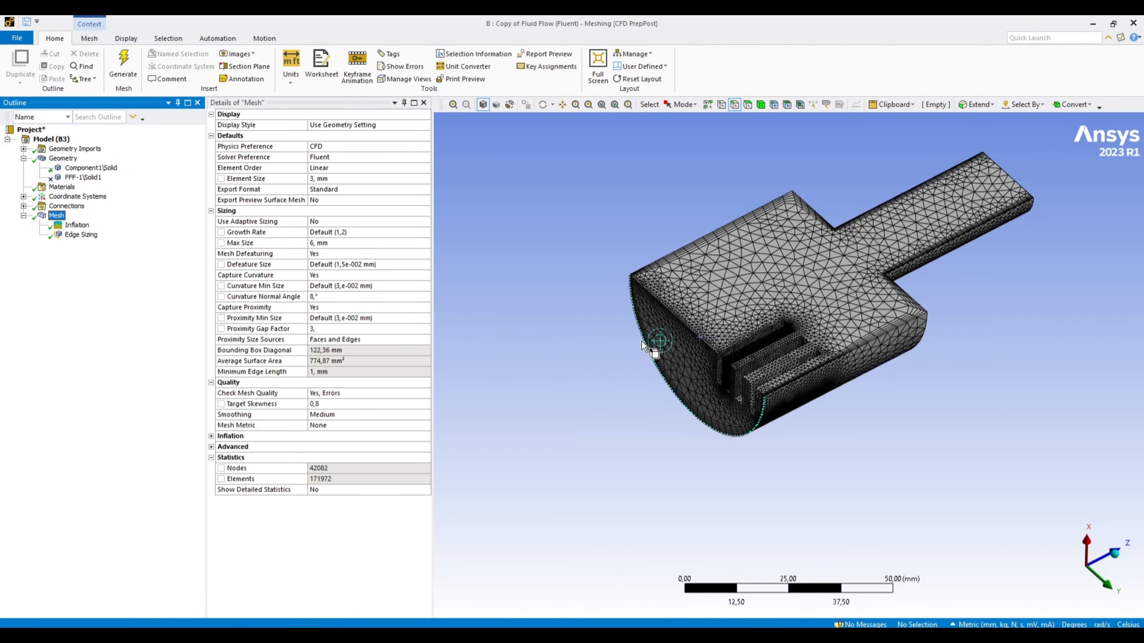
right_click_drag(634, 274, 763, 385)
scroll(848, 405, "down", 3)
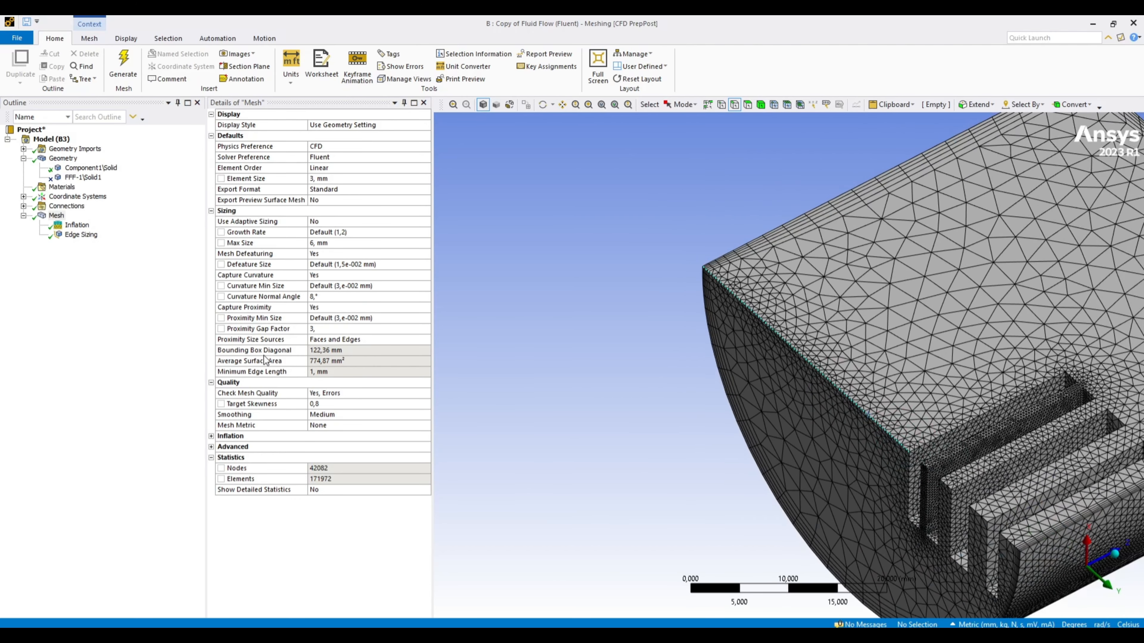
- Insert a second sizing control and scope it to the semicircular end face of the narrow neck
right_click(58, 215)
mouse_move(119, 224)
left_click(260, 243)
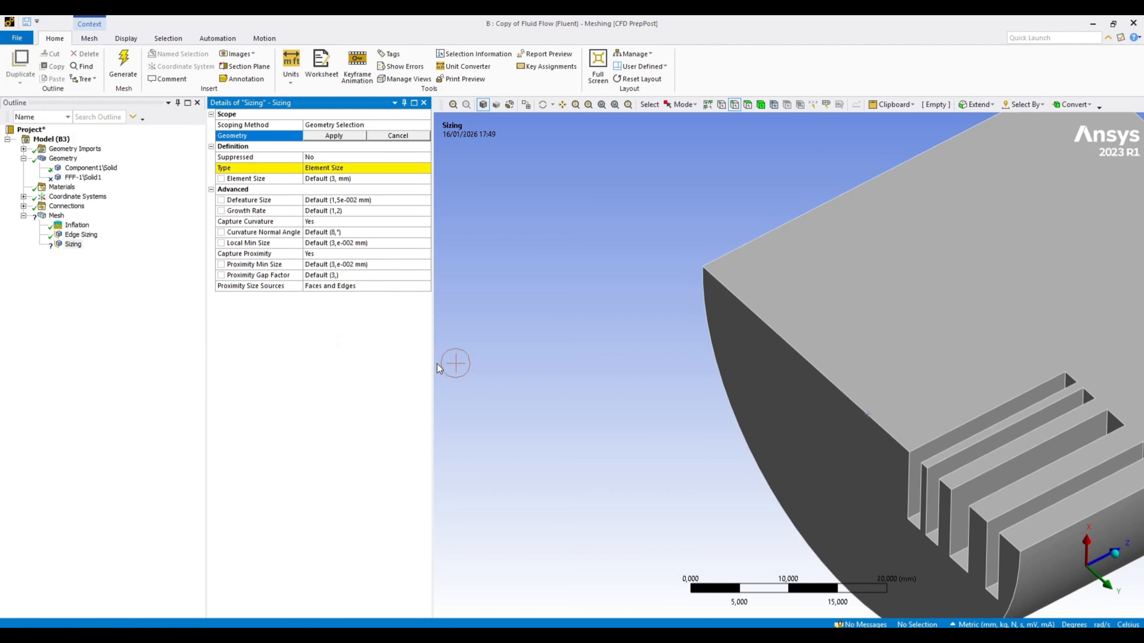
scroll(501, 389, "down", 4)
scroll(501, 388, "down", 3)
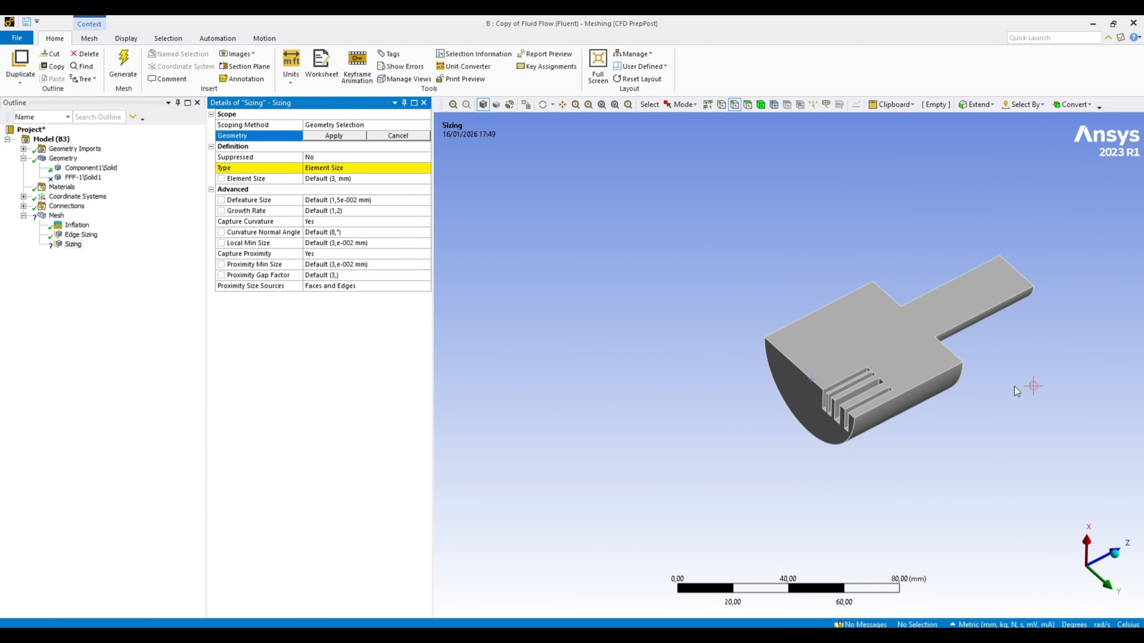
middle_click_drag(1016, 387, 866, 417)
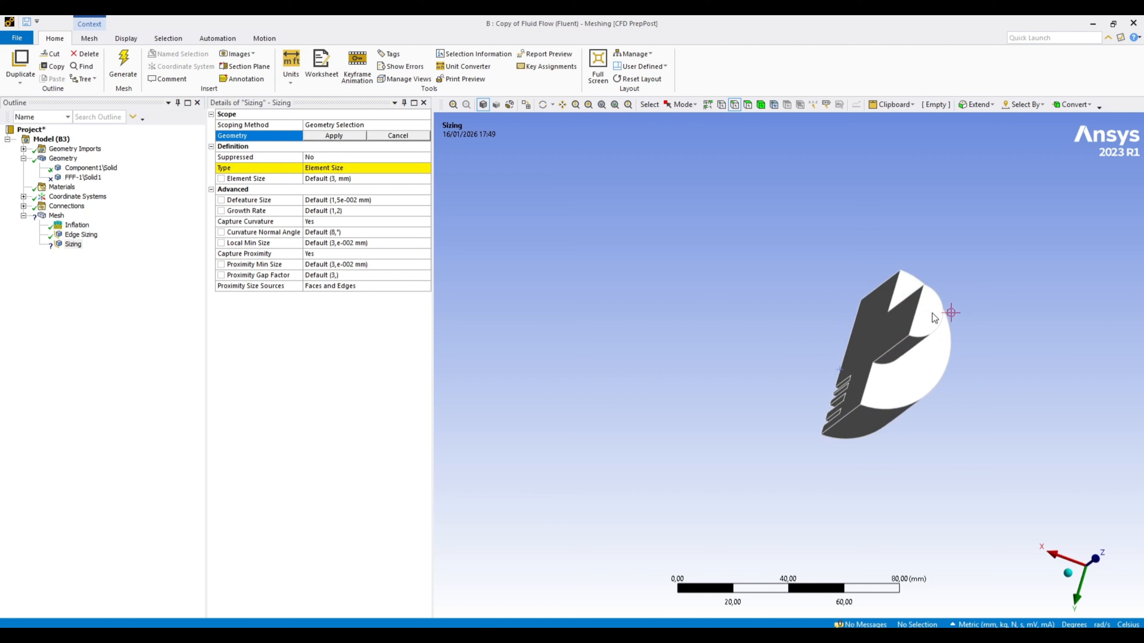
left_click(748, 106)
left_click(928, 319)
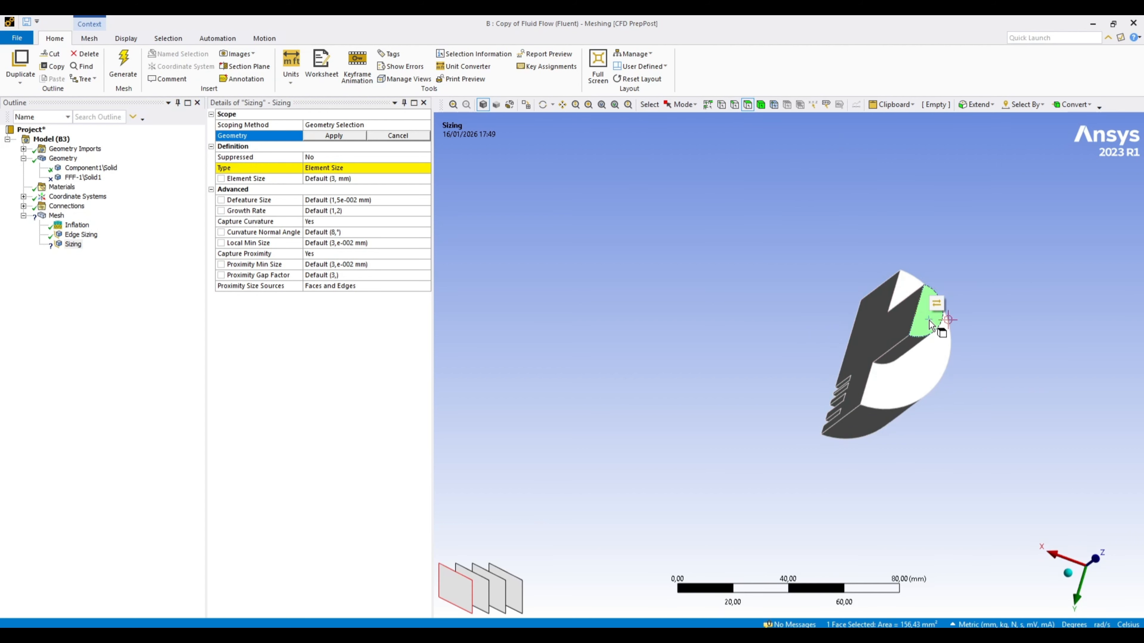
left_click(333, 136)
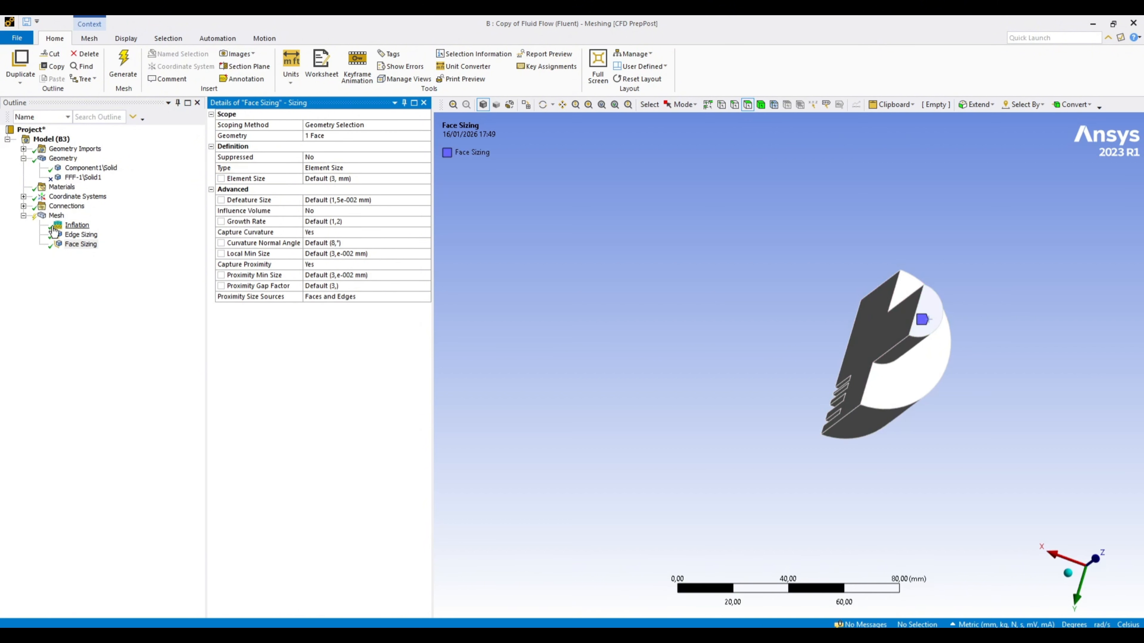
- Set the face sizing type to Factor of Global Size with an element size factor of 0,5 and generate the mesh
left_click(57, 216)
right_click_drag(831, 265, 923, 382)
middle_click_drag(971, 403, 1014, 440)
scroll(964, 423, "up", 4)
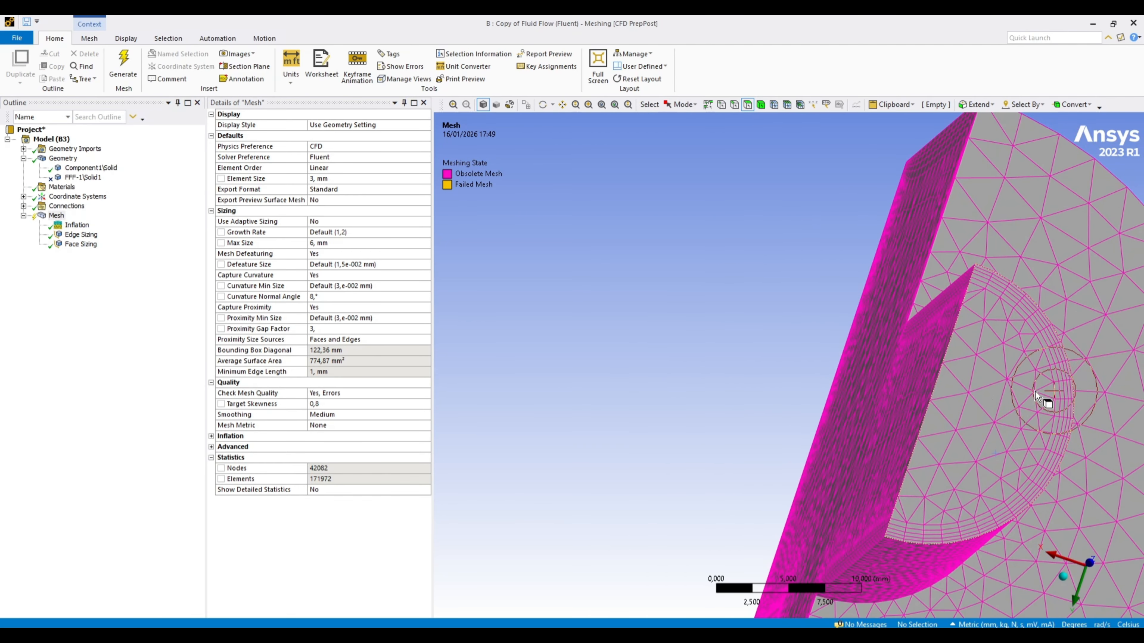
left_click(82, 245)
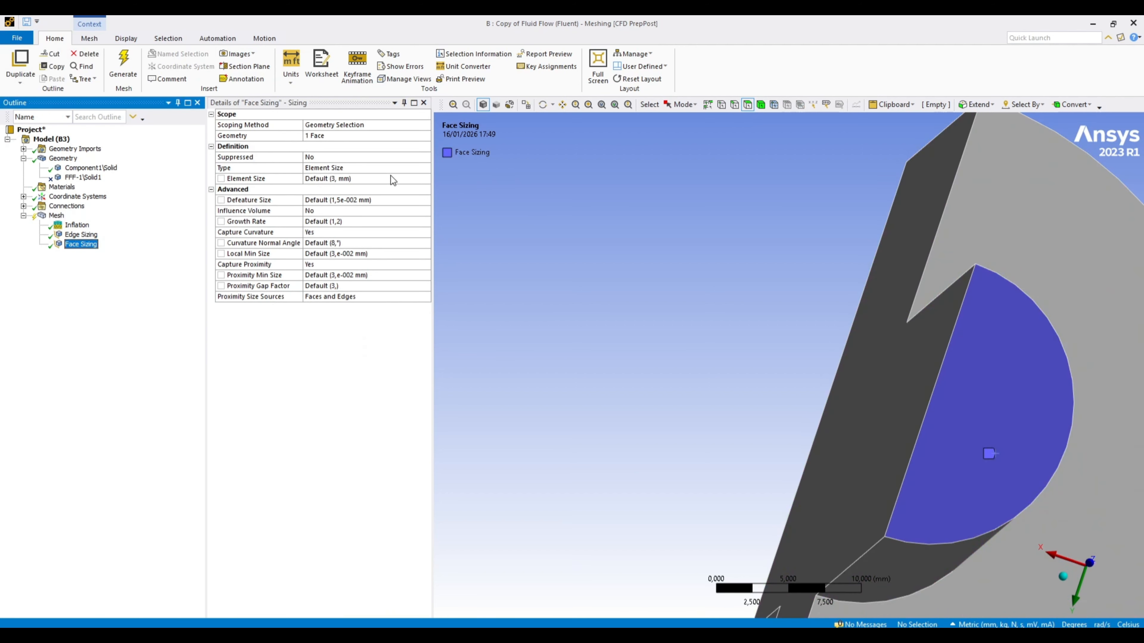
left_click(398, 168)
left_click(425, 167)
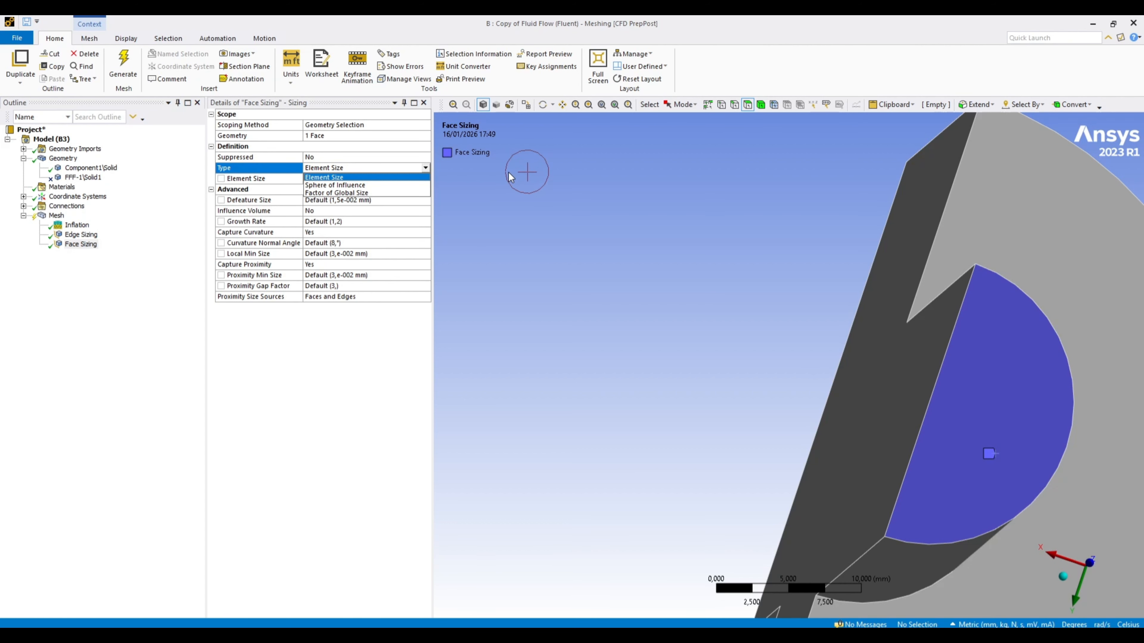
left_click(416, 193)
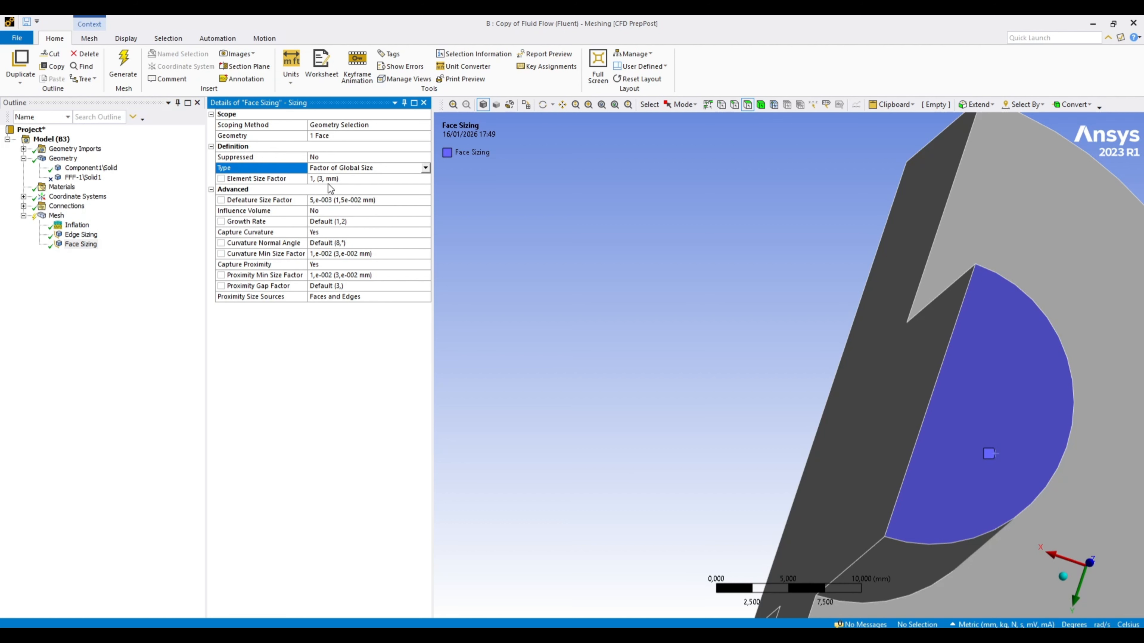
left_click(311, 180)
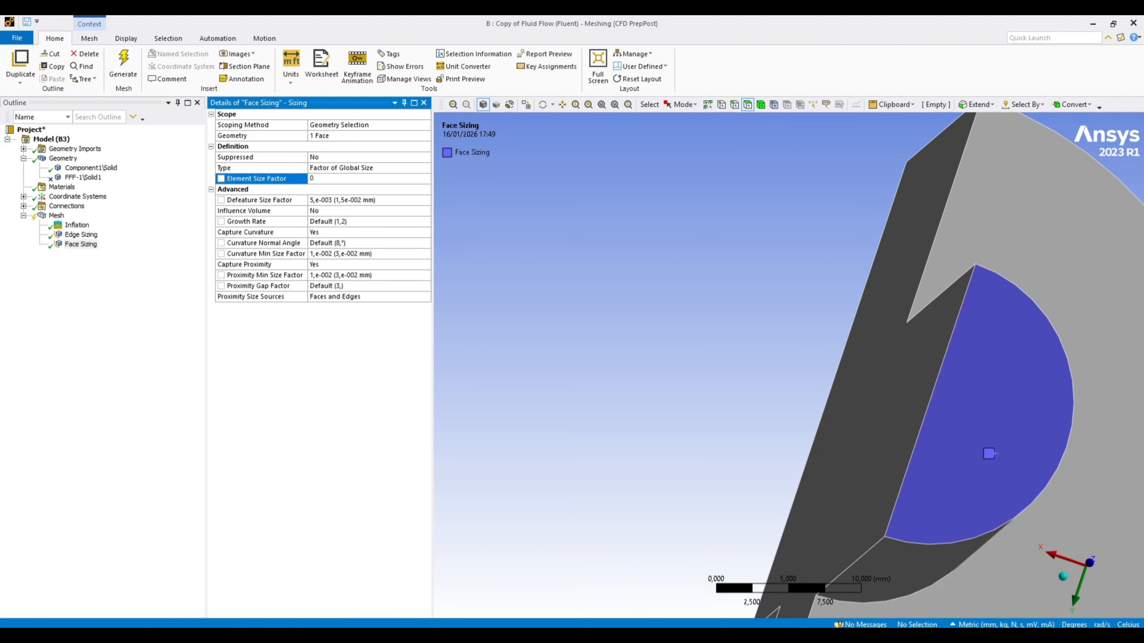
left_click(700, 287)
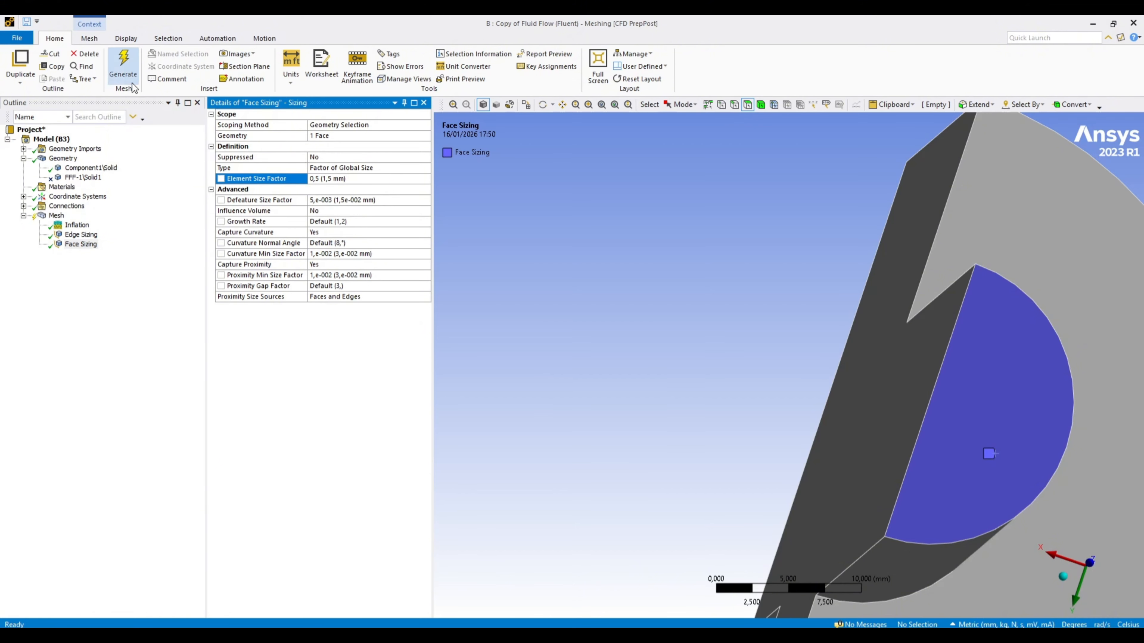
left_click(123, 69)
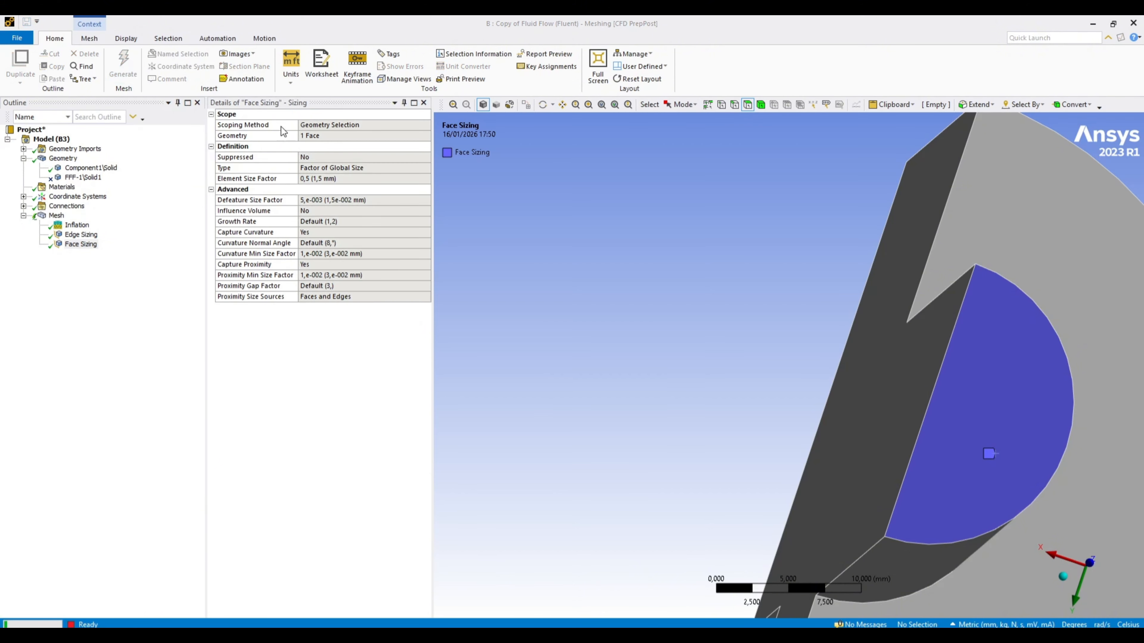
middle_click_drag(971, 445, 661, 368)
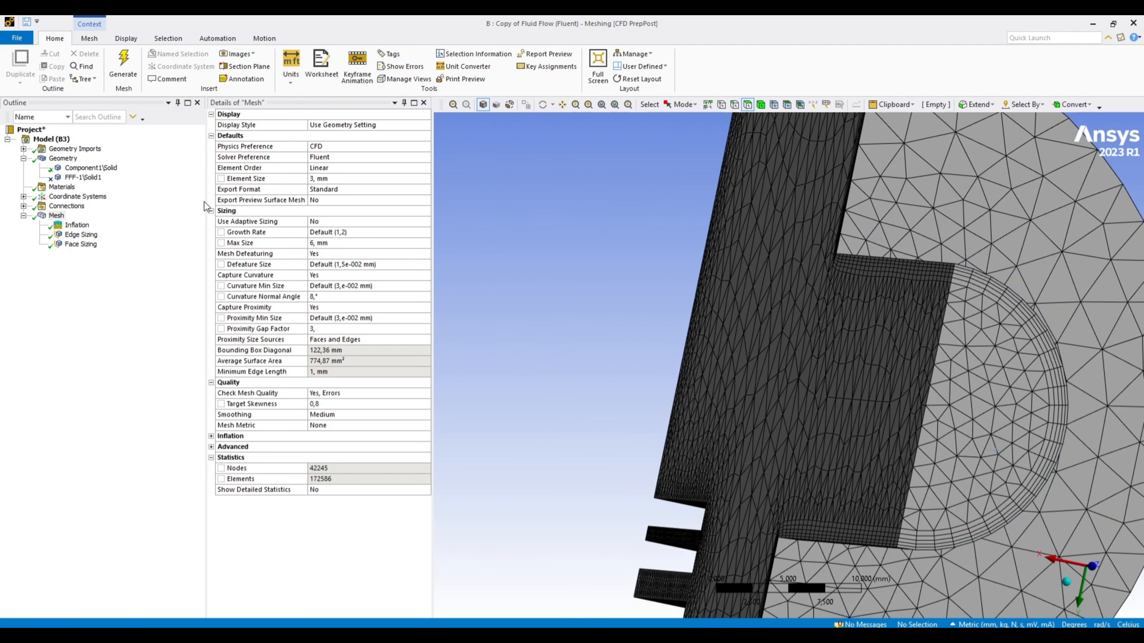
- Set the face sizing's element size factor to 0,2, regenerate the mesh and inspect the refinement around the neck's end face
left_click(81, 244)
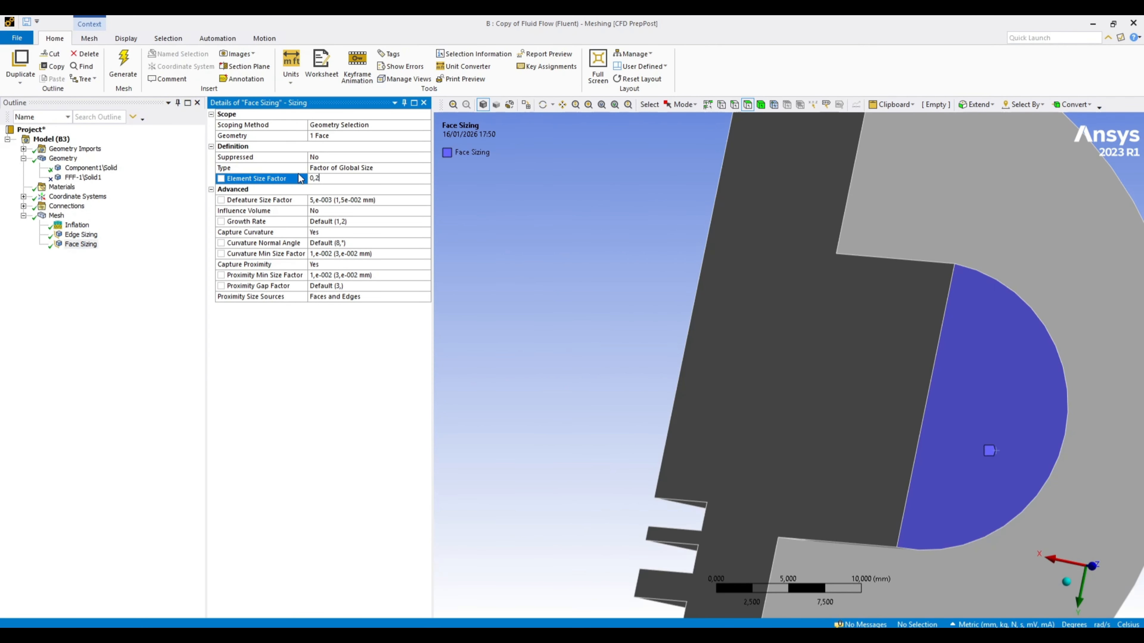
key("Return")
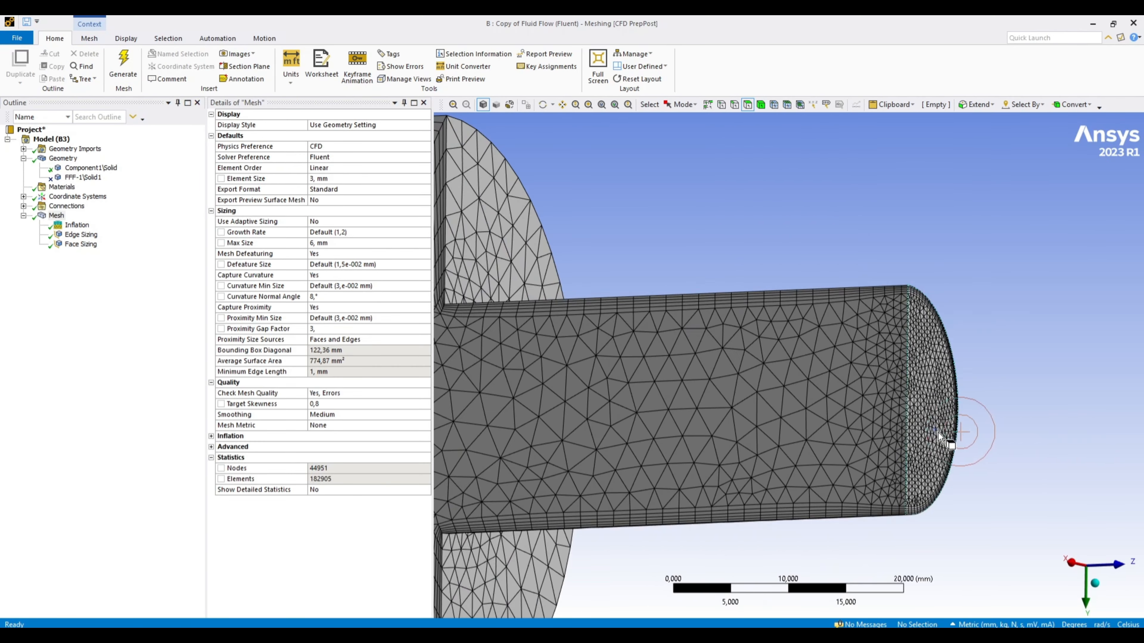
scroll(950, 426, "up", 5)
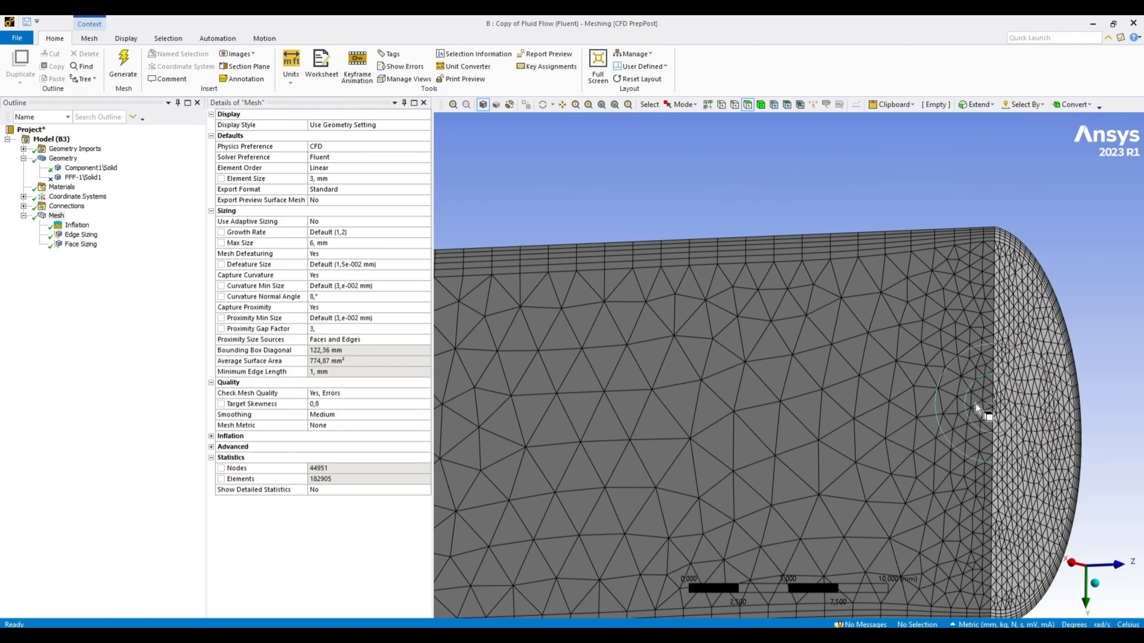
scroll(1009, 413, "down", 3)
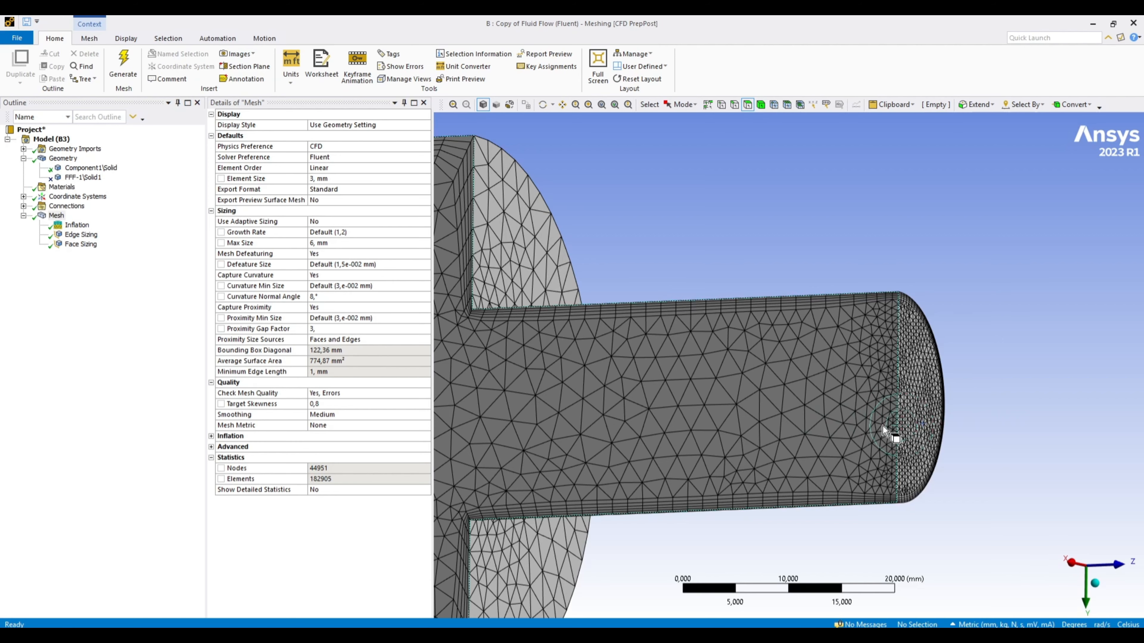
scroll(923, 415, "down", 3)
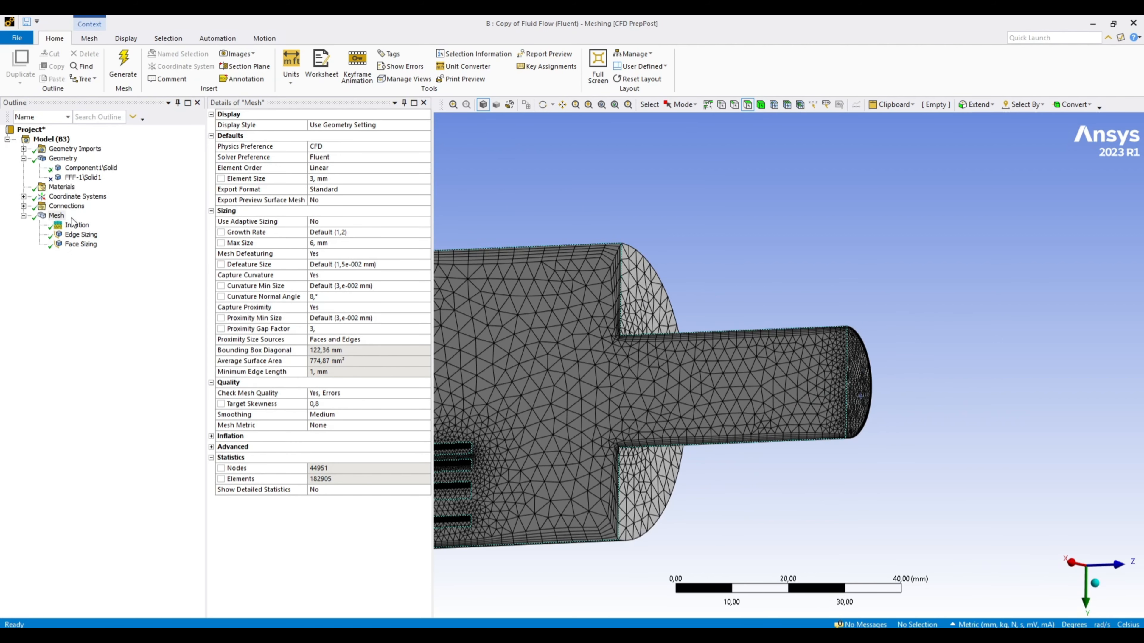
- Insert a third sizing control and scope it to the whole fluid body using body selection
right_click(58, 217)
mouse_move(137, 224)
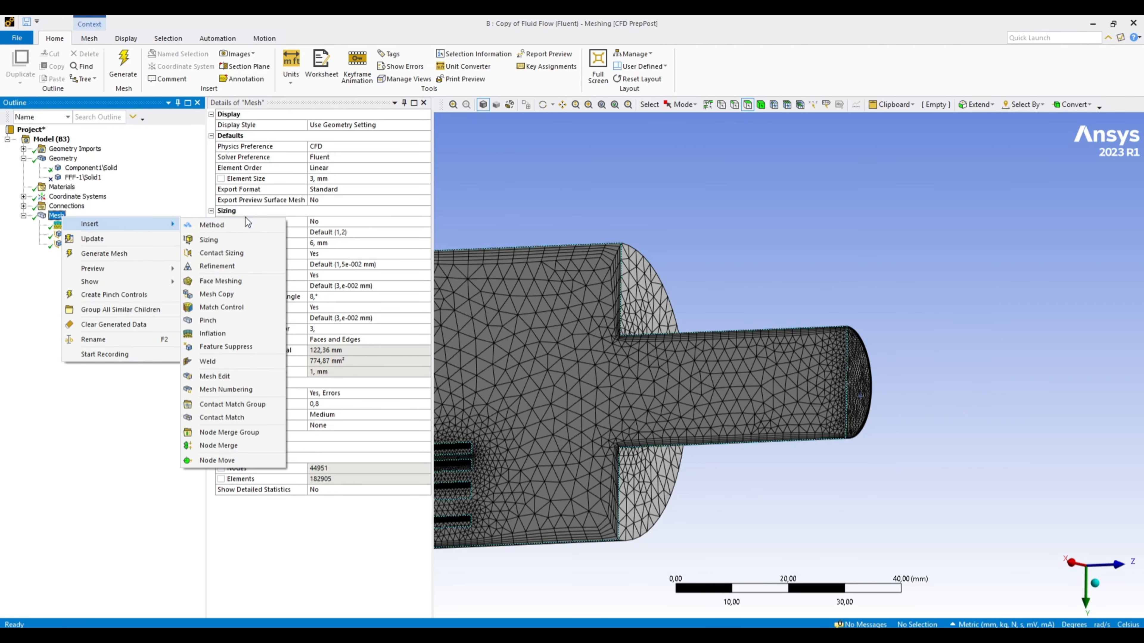
left_click(239, 240)
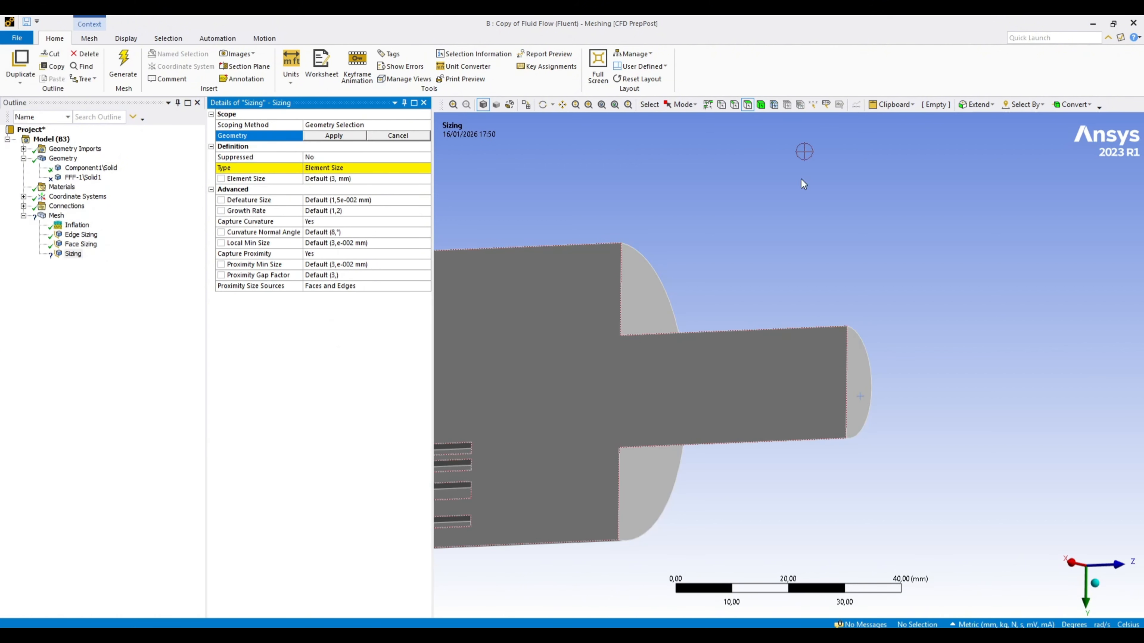
scroll(789, 312, "down", 1)
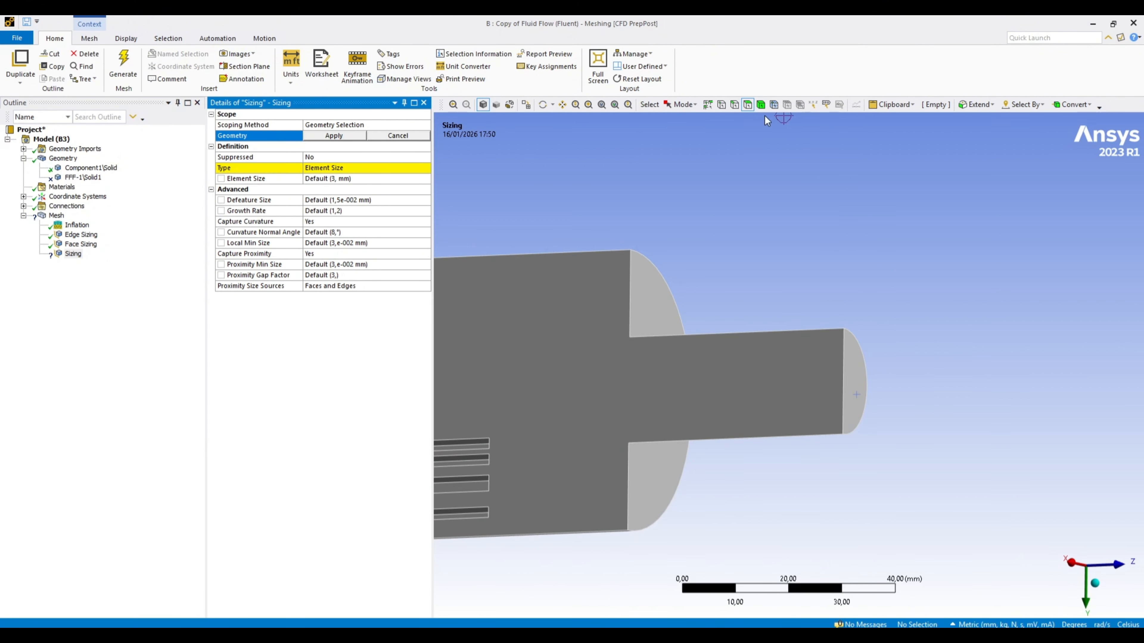
left_click(760, 105)
left_click(619, 364)
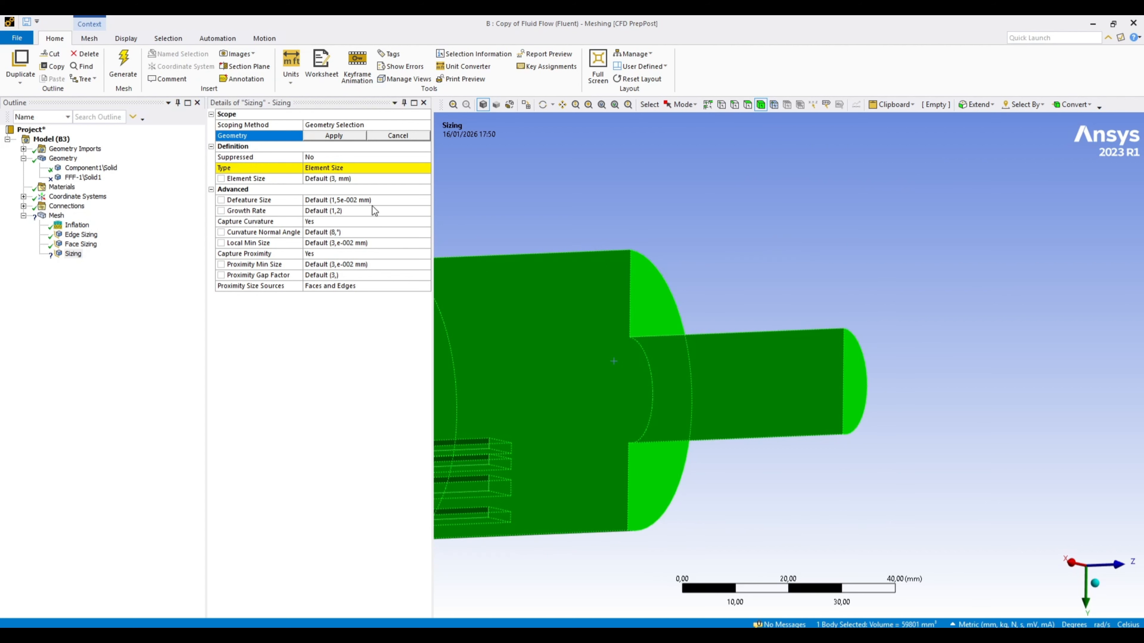
left_click(334, 135)
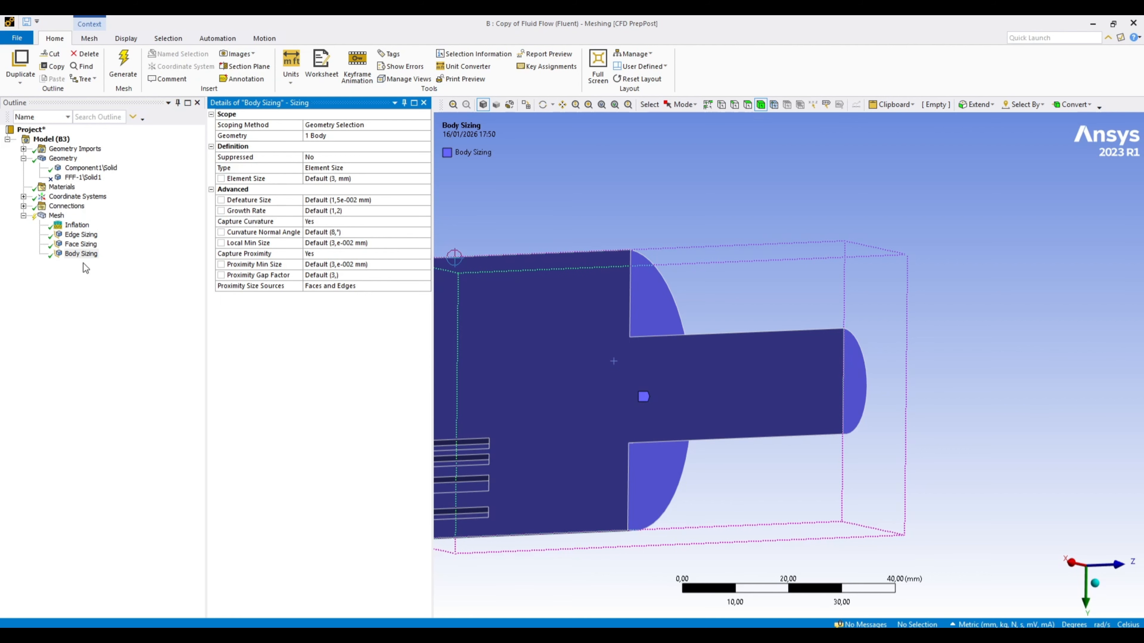
- Delete the body sizing control from the mesh and confirm the deletion
right_click(82, 255)
left_click(162, 407)
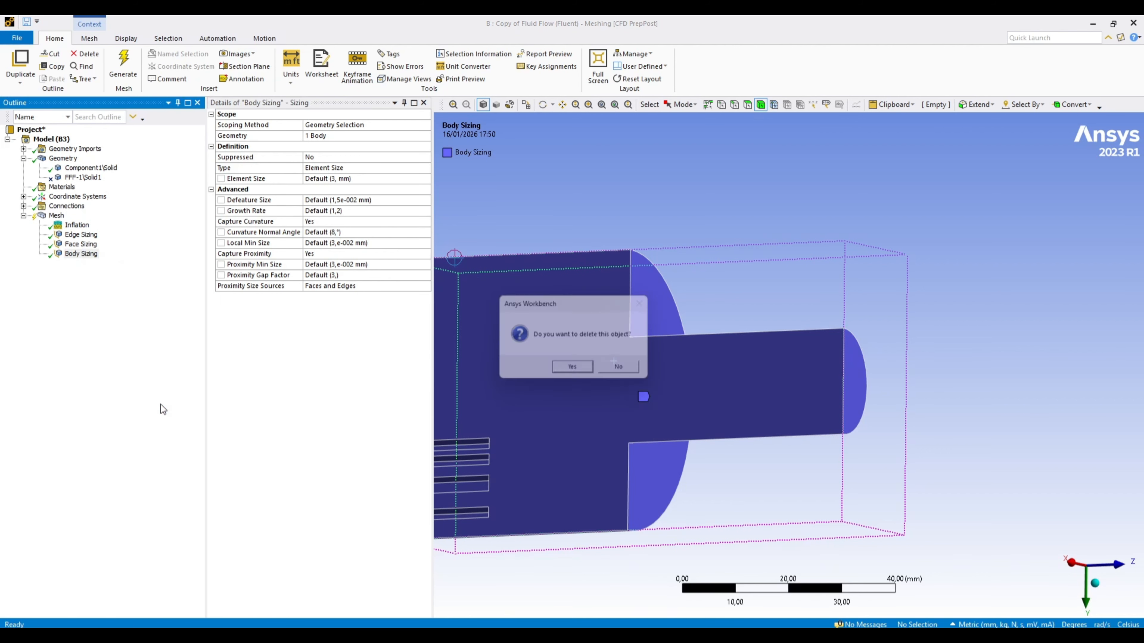
left_click(571, 366)
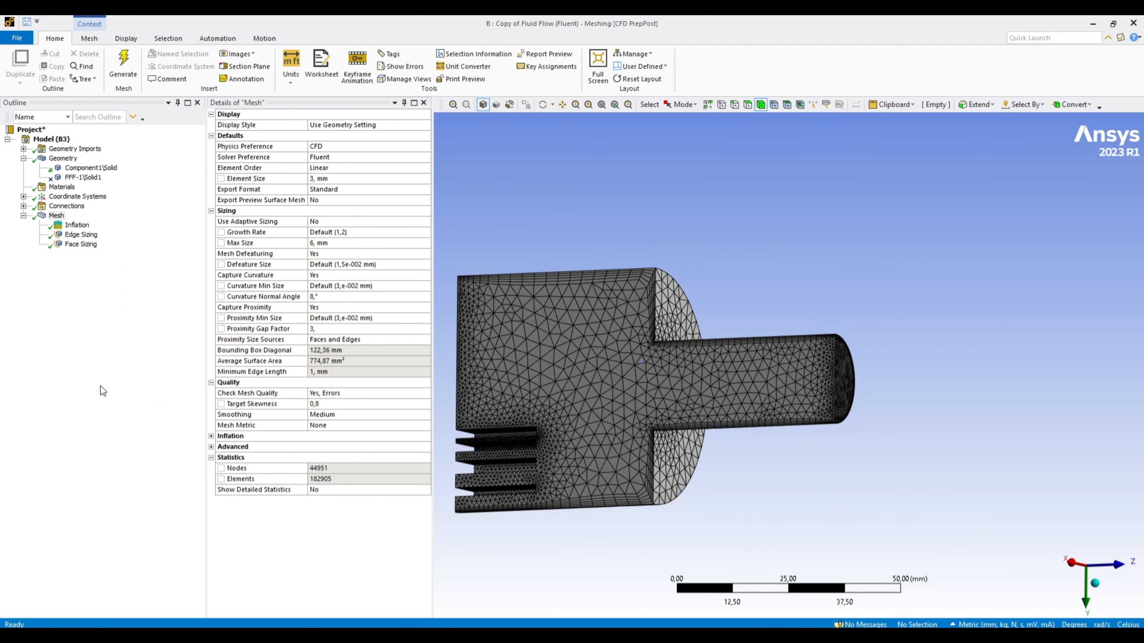
- Insert a mapped face meshing control on the semicircular end face of the narrow neck and generate the mesh
right_click(54, 215)
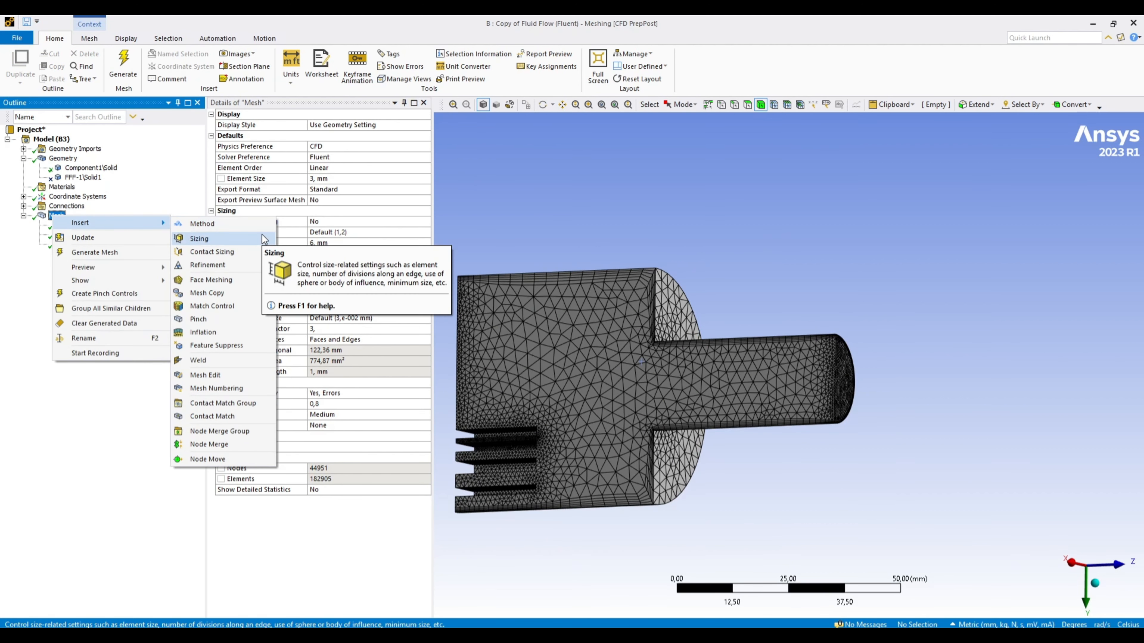
left_click(231, 284)
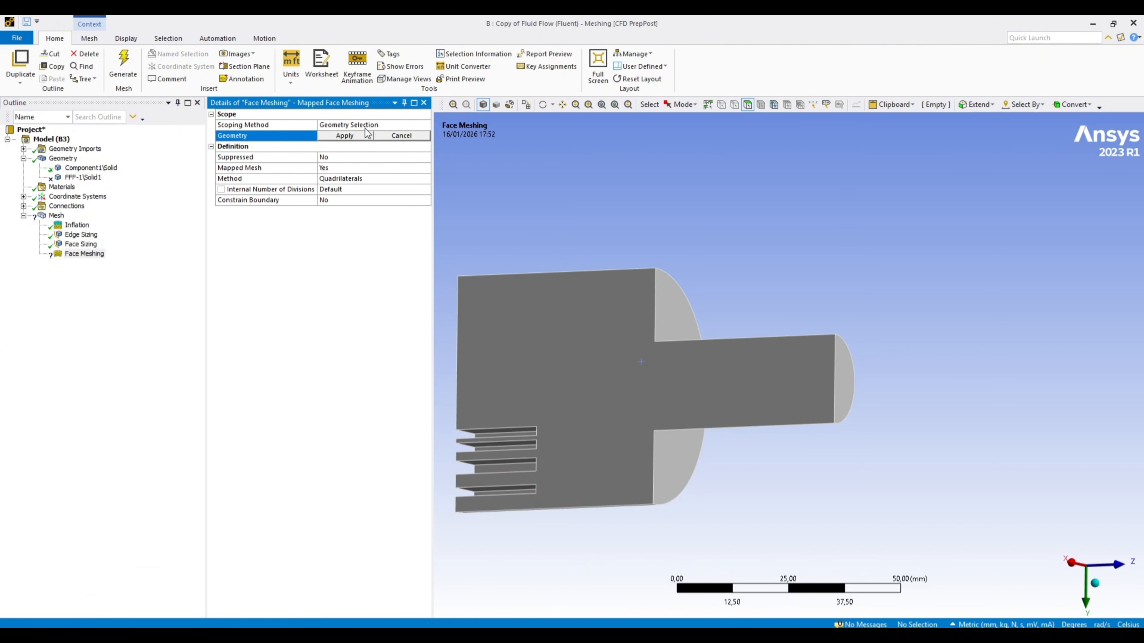
left_click(851, 386)
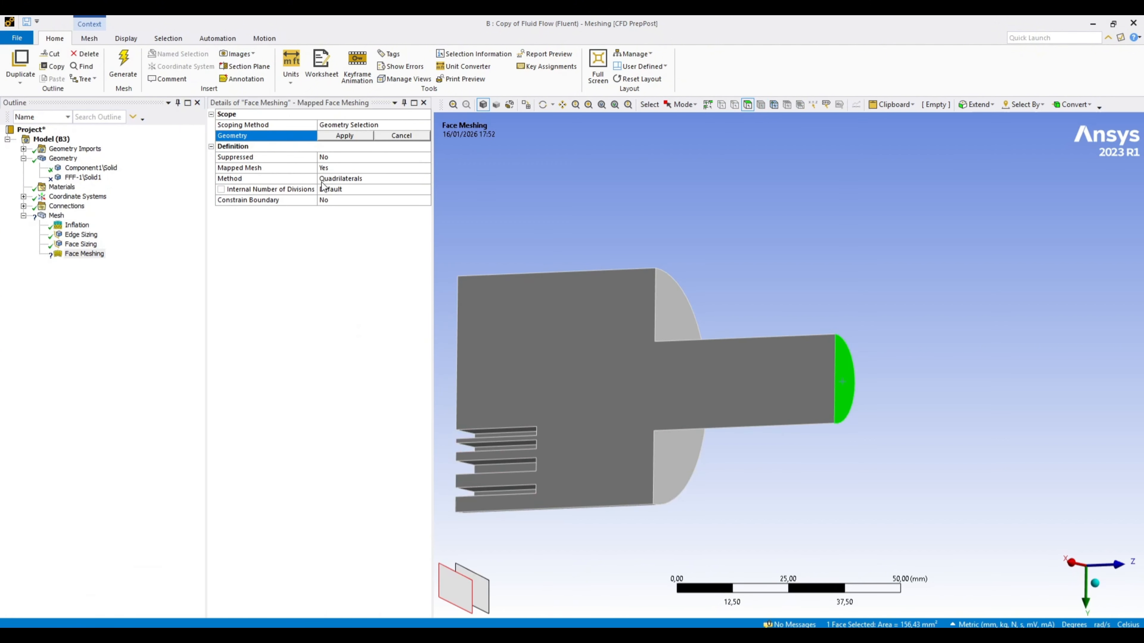
left_click(349, 136)
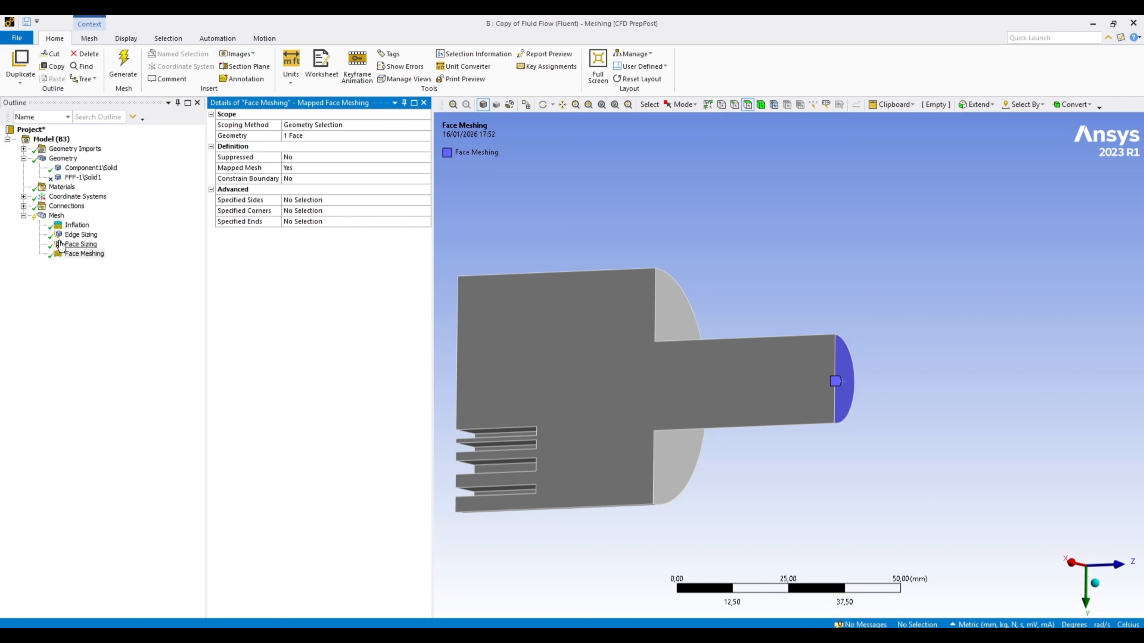
left_click(133, 64)
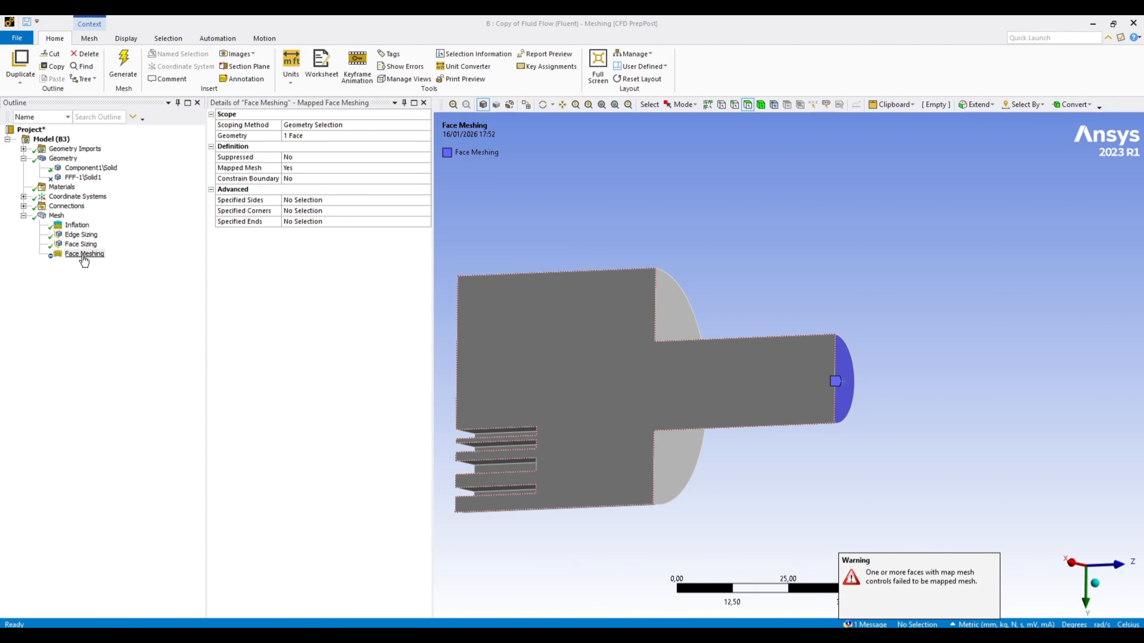
- Suppress the inflation control and regenerate the mesh to check the elements on the neck's end face
right_click(77, 225)
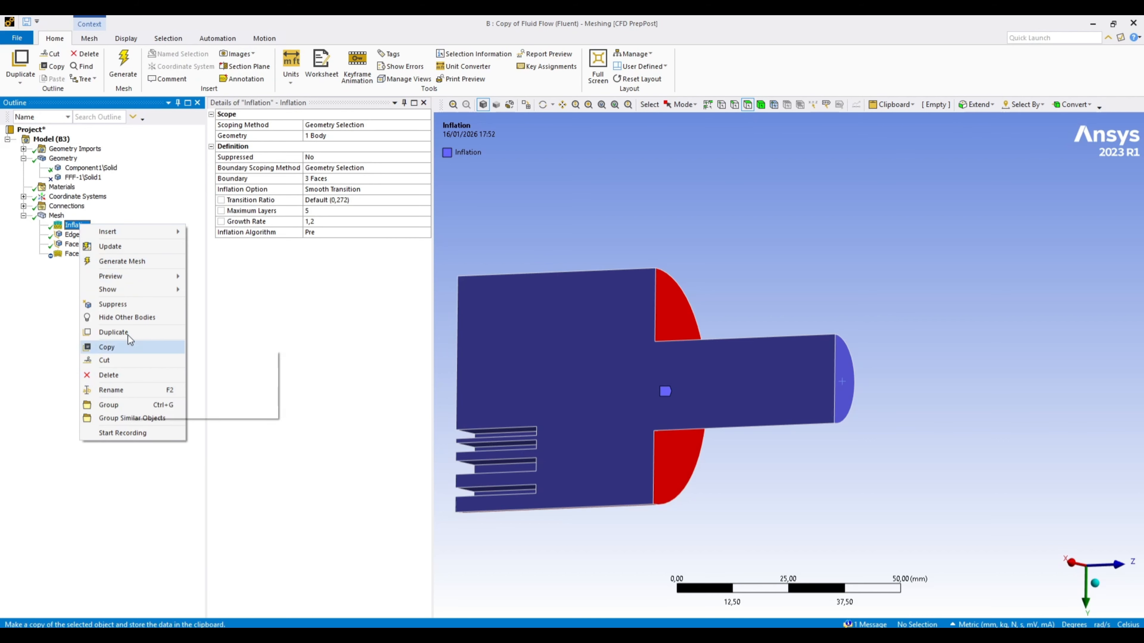
left_click(118, 306)
left_click(118, 71)
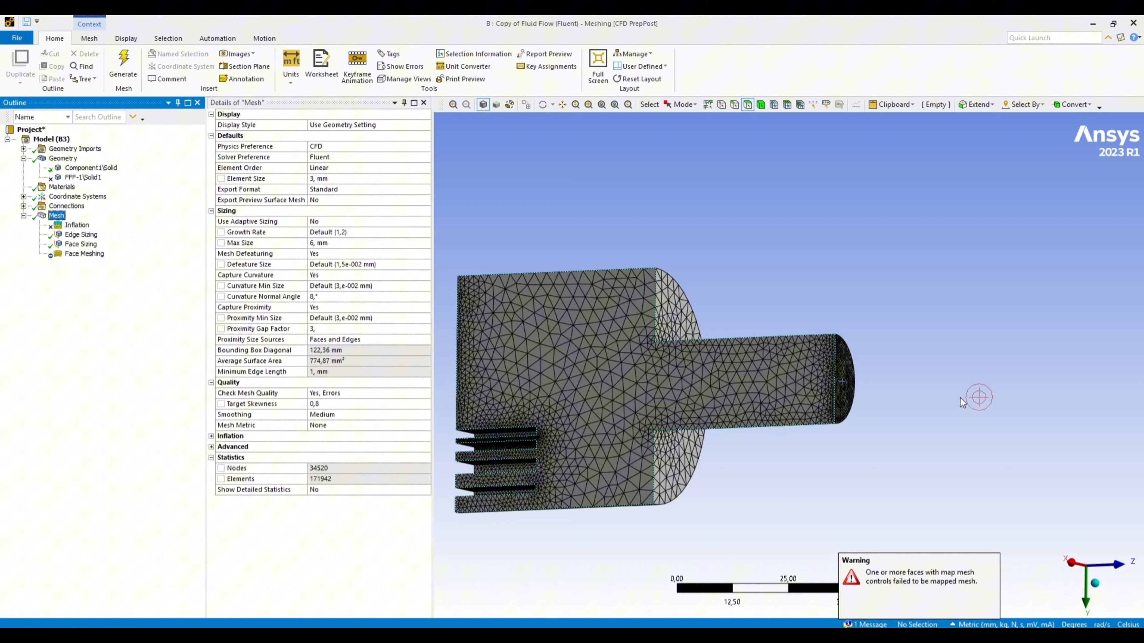
middle_click_drag(973, 399, 880, 449)
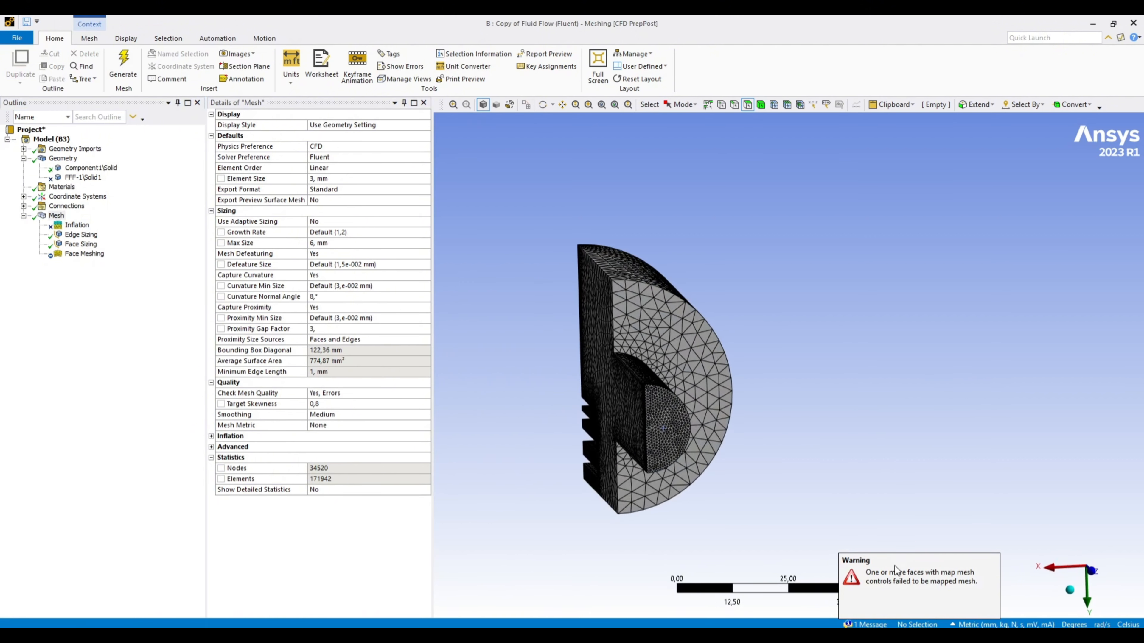
- Open the mapped mesh warning, read its full text and close it to view the mesh again
left_click(896, 590)
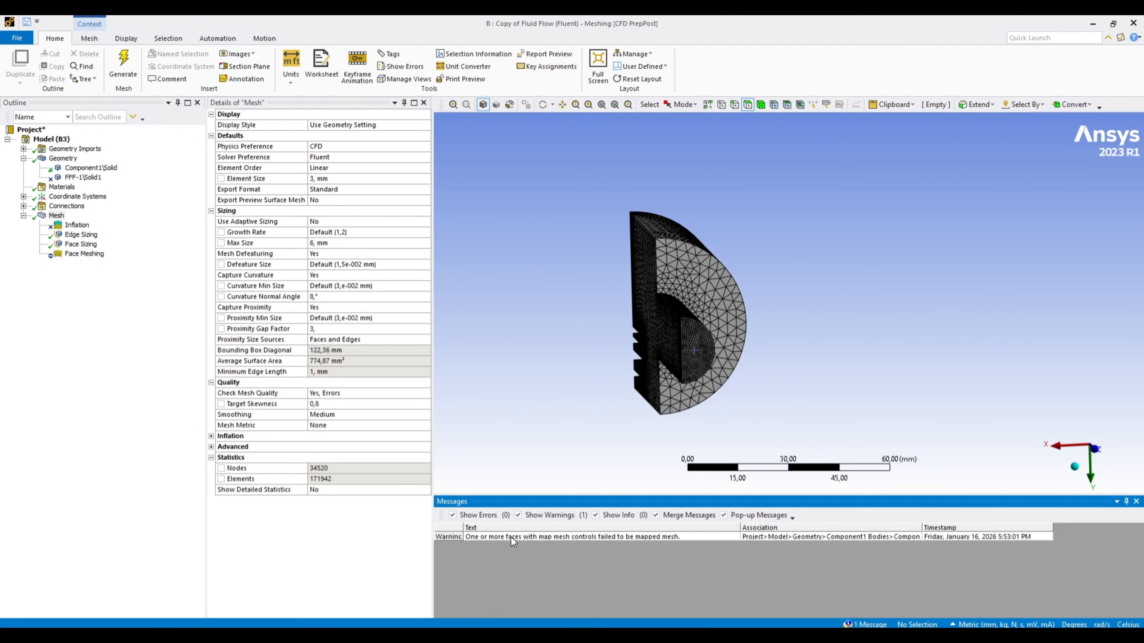
double_click(530, 537)
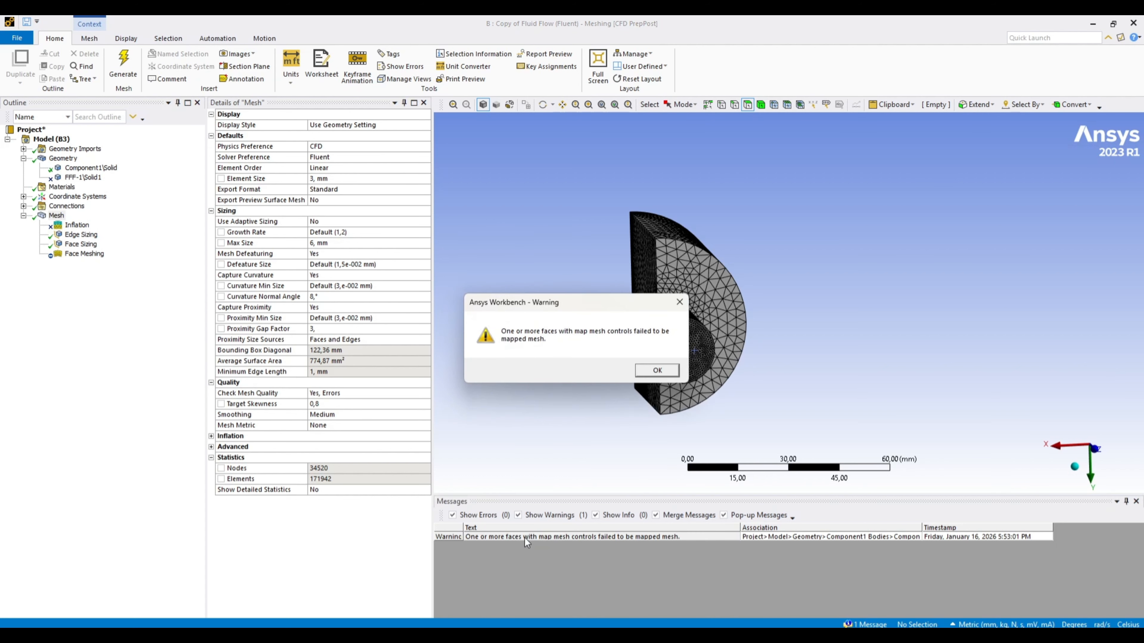
left_click(688, 304)
mouse_move(688, 304)
middle_mouse_down()
mouse_move(812, 289)
mouse_move(812, 276)
mouse_move(822, 289)
mouse_move(765, 306)
middle_mouse_up()
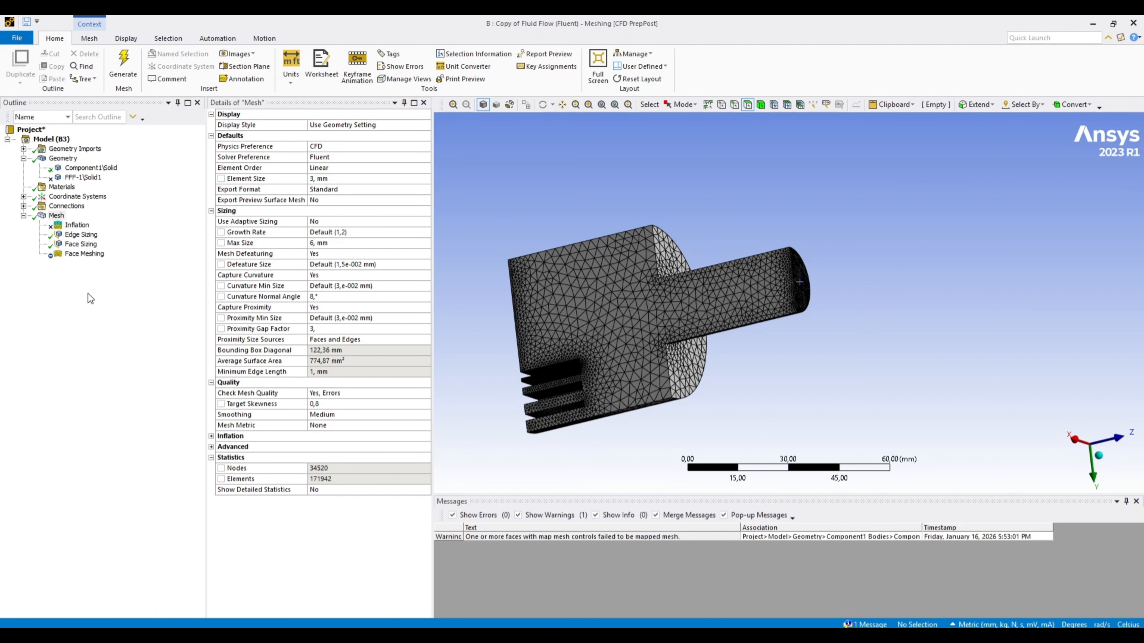
- Suppress the face meshing control and unsuppress the inflation control
left_click(84, 255)
right_click(84, 264)
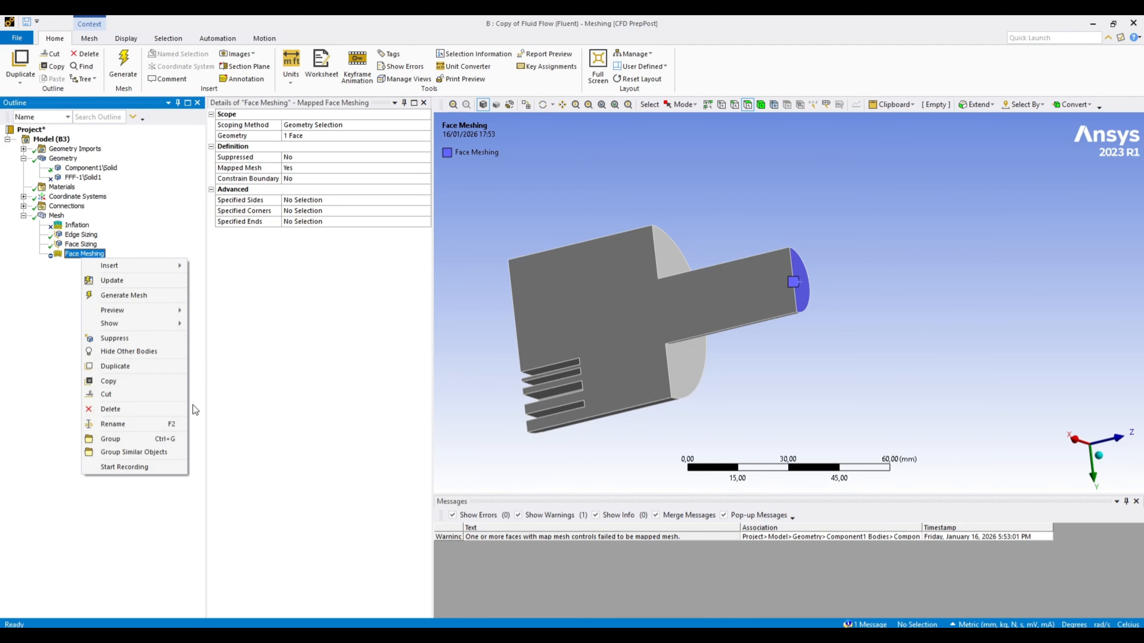
left_click(135, 338)
right_click(76, 226)
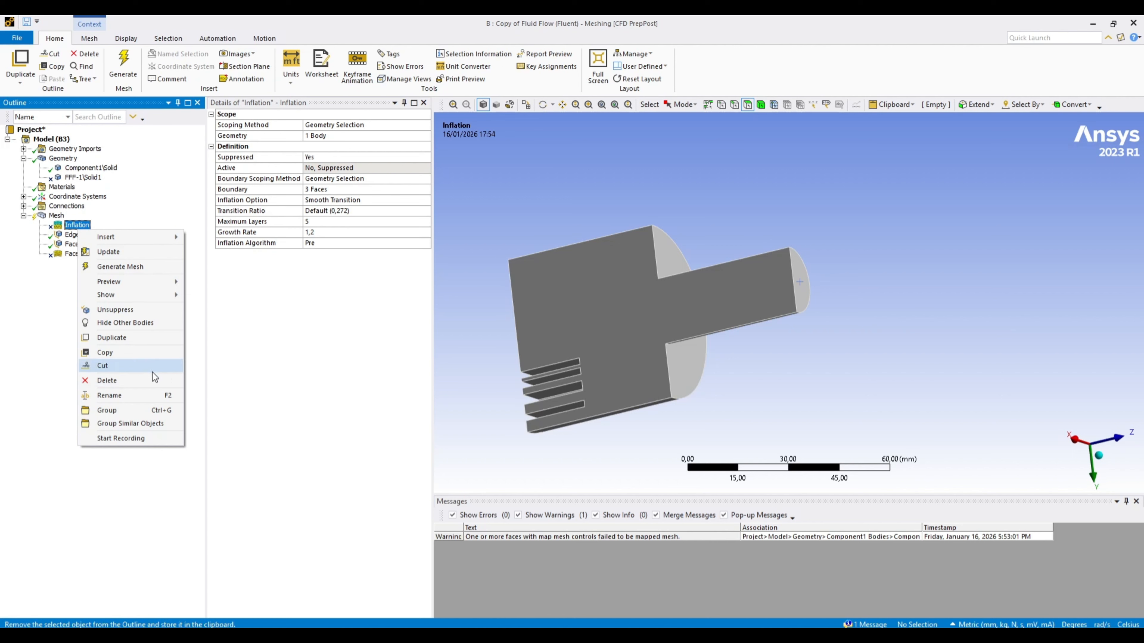
left_click(143, 310)
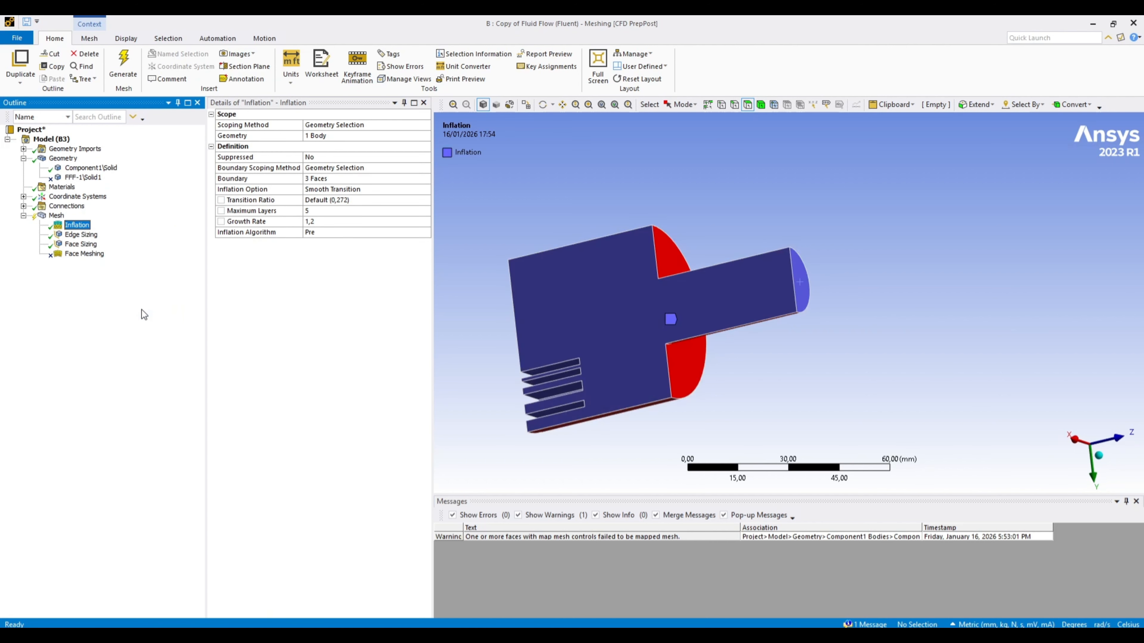
- Insert a method control under the mesh and scope it to the whole fluid body
right_click(52, 216)
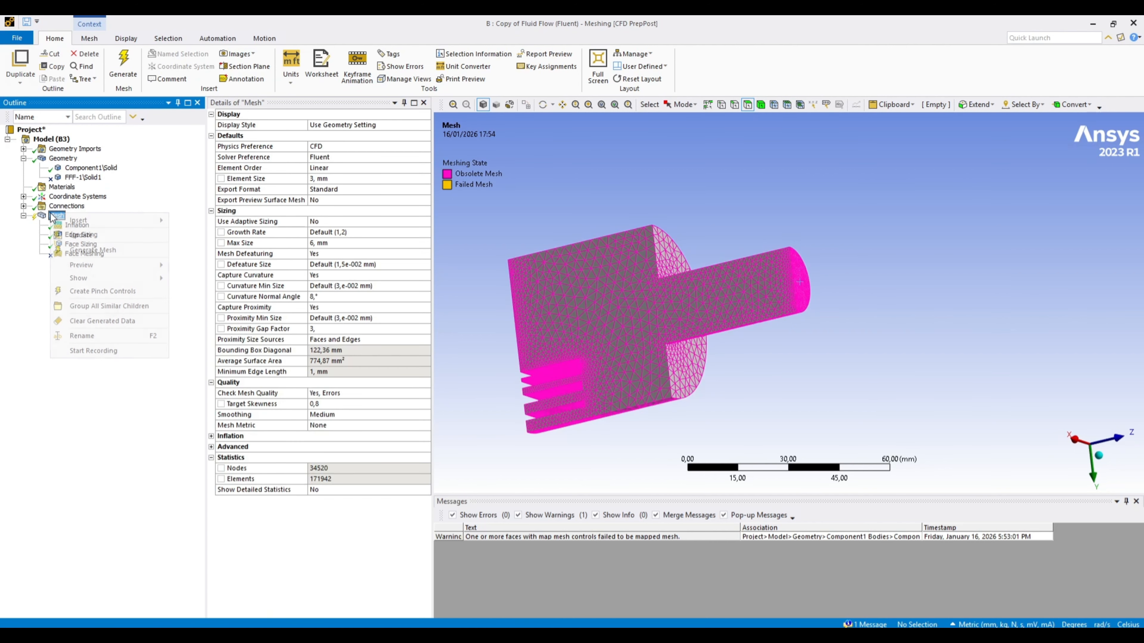
mouse_move(137, 220)
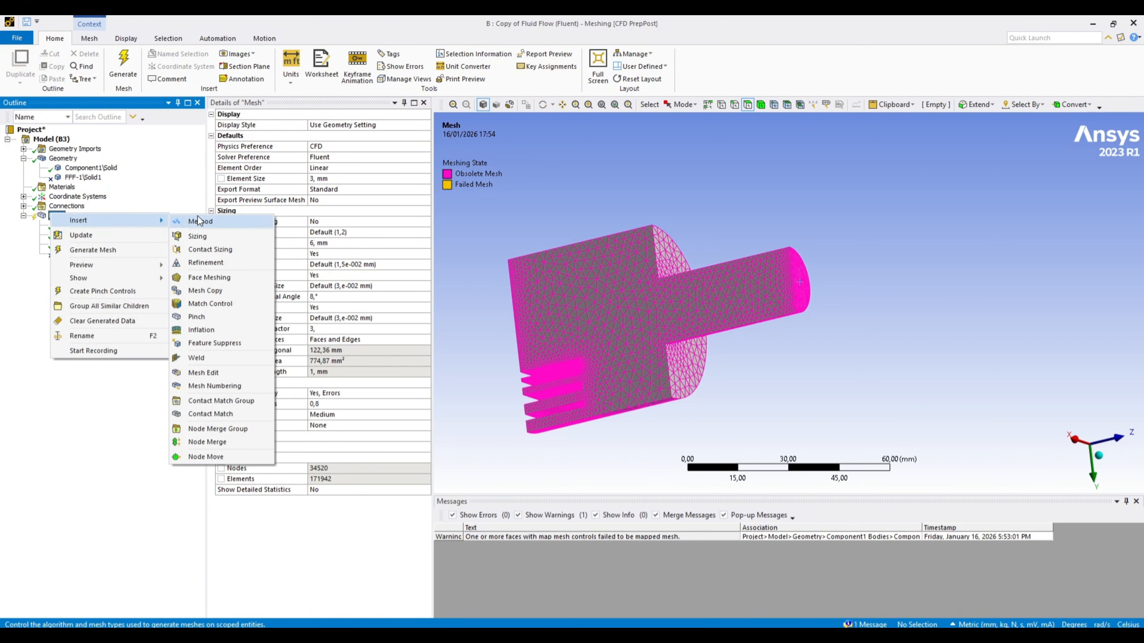
left_click(211, 220)
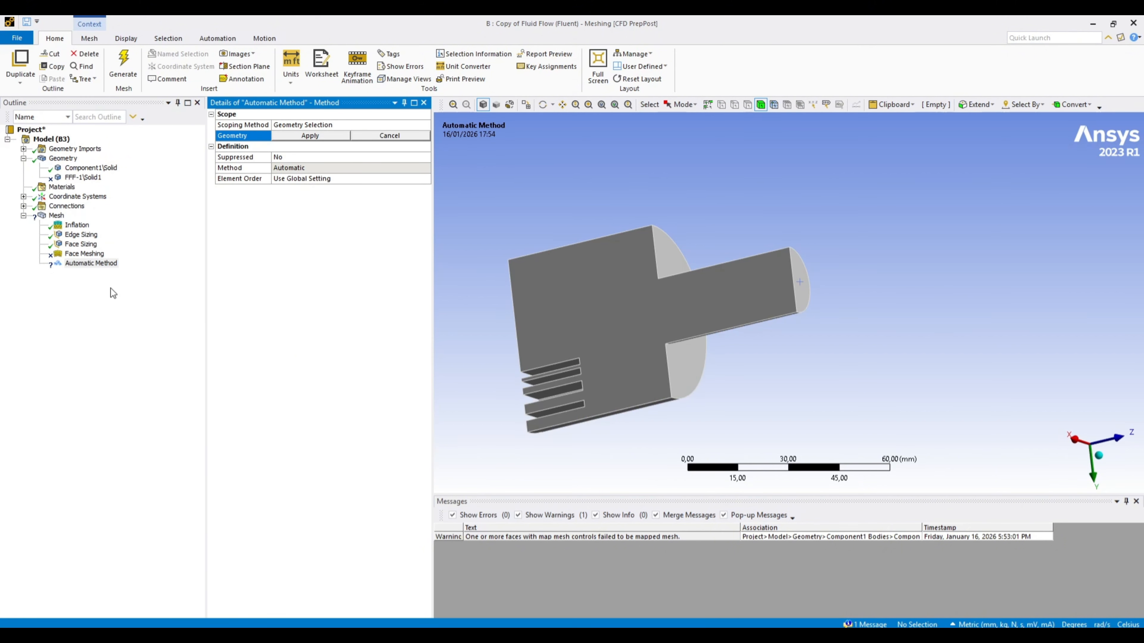
left_click(660, 315)
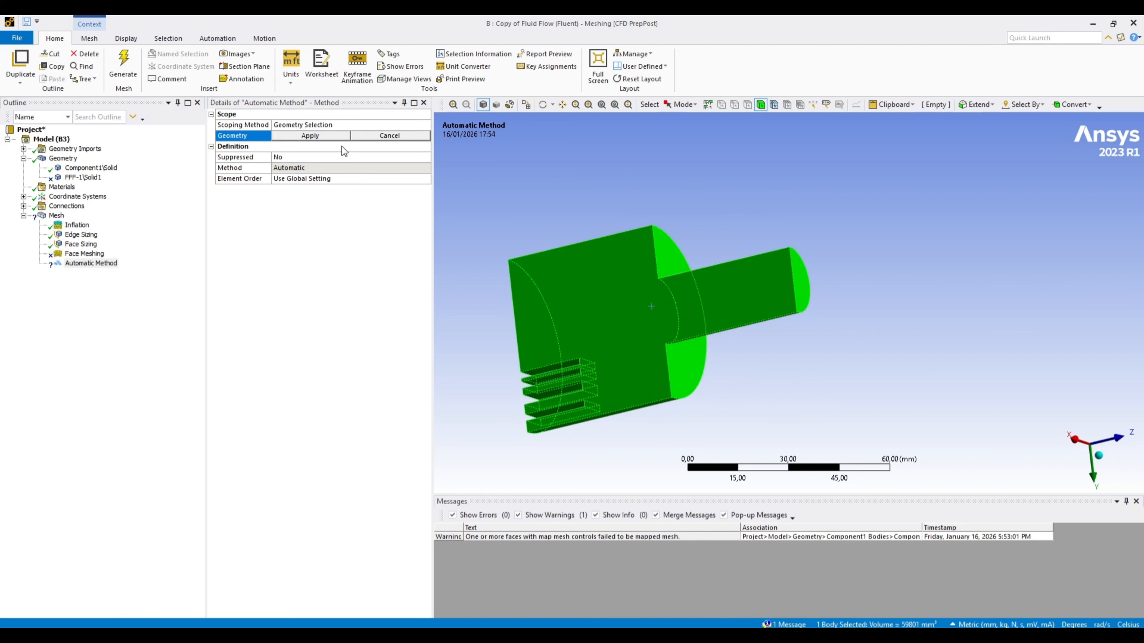
left_click(331, 136)
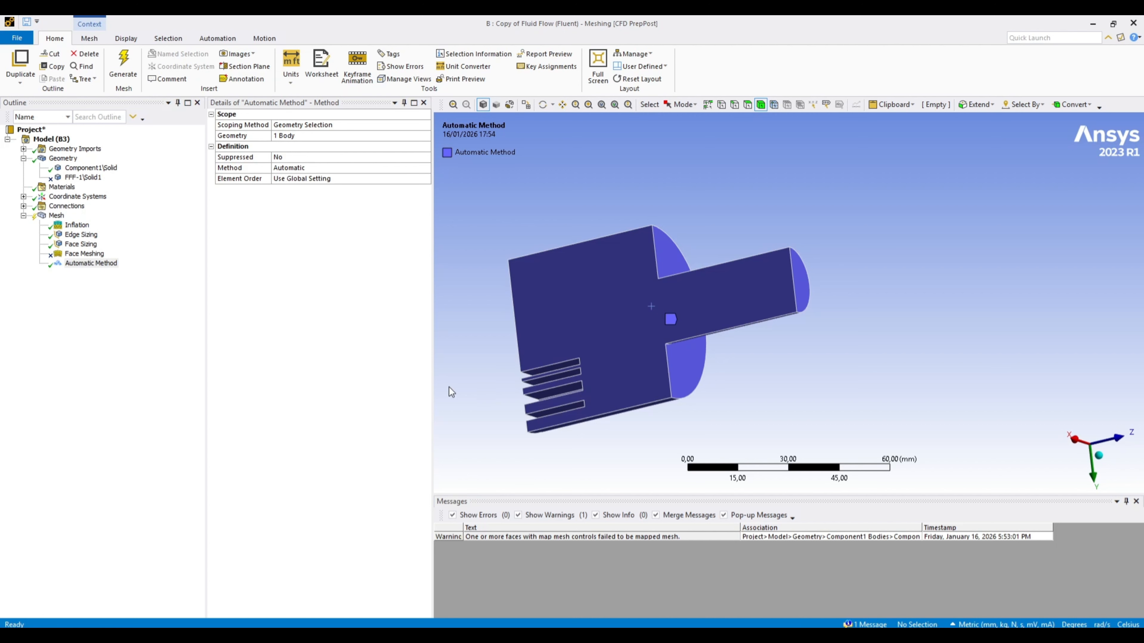
- Try Hex Dominant as the body's meshing method and switch the method back to Automatic
left_click(378, 168)
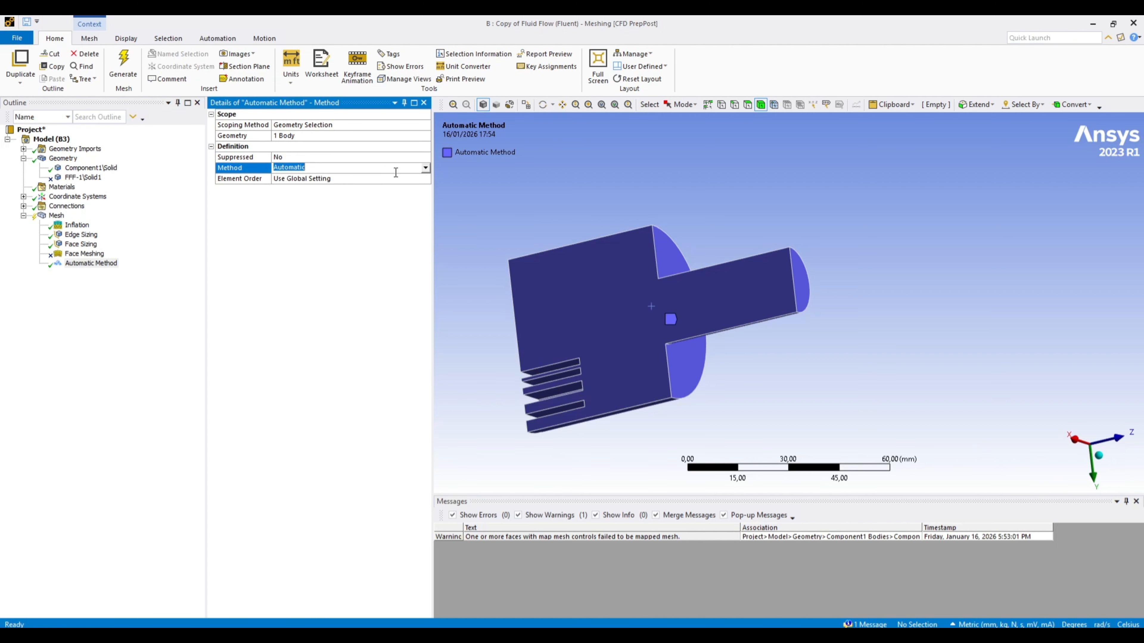
left_click(424, 168)
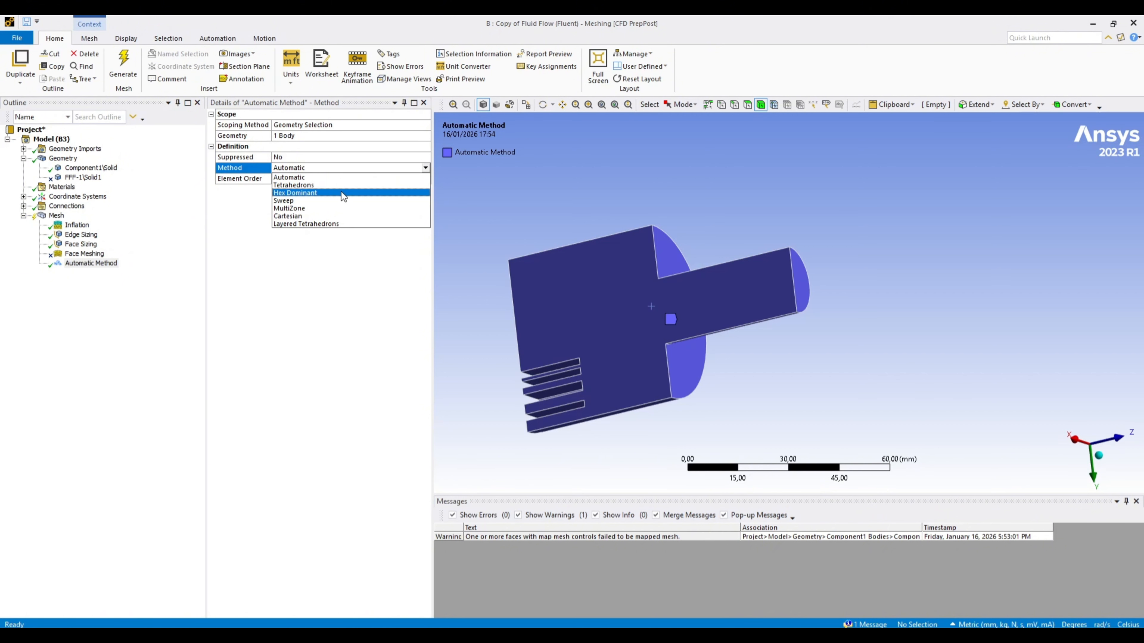
left_click(343, 196)
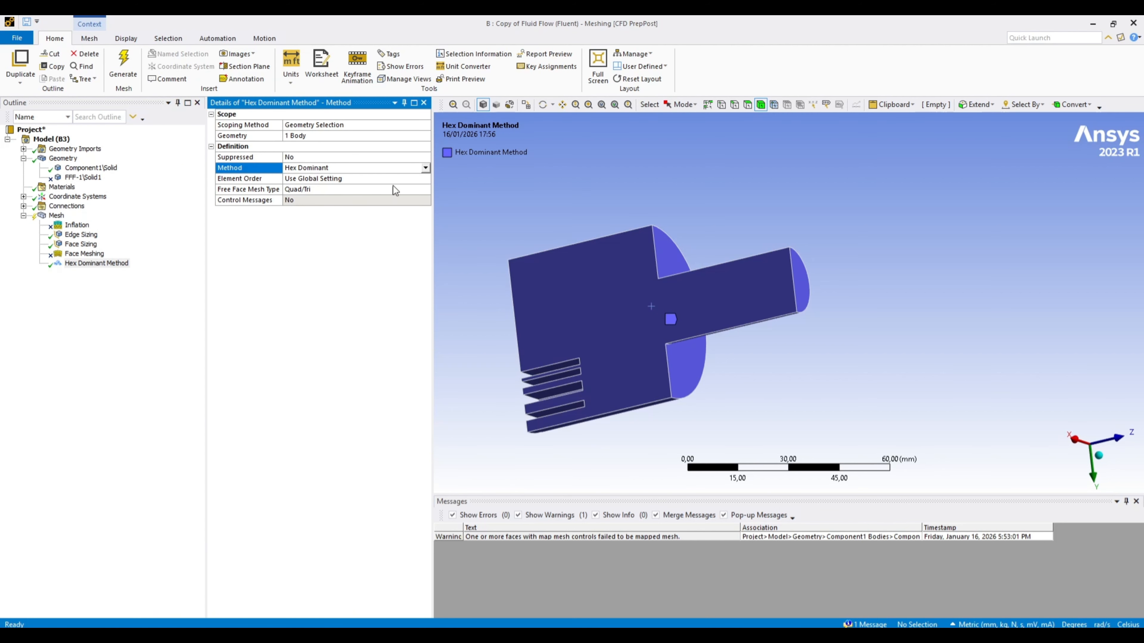
left_click(425, 168)
left_click(422, 175)
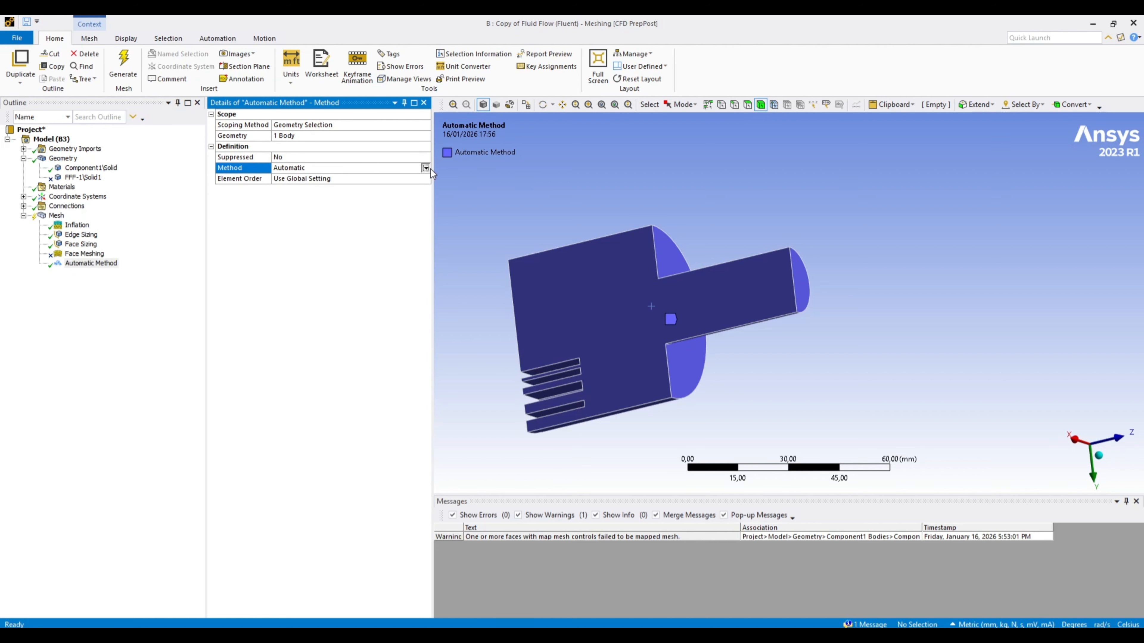
- Set the body's meshing method to MultiZone and try to generate the mesh
left_click(425, 168)
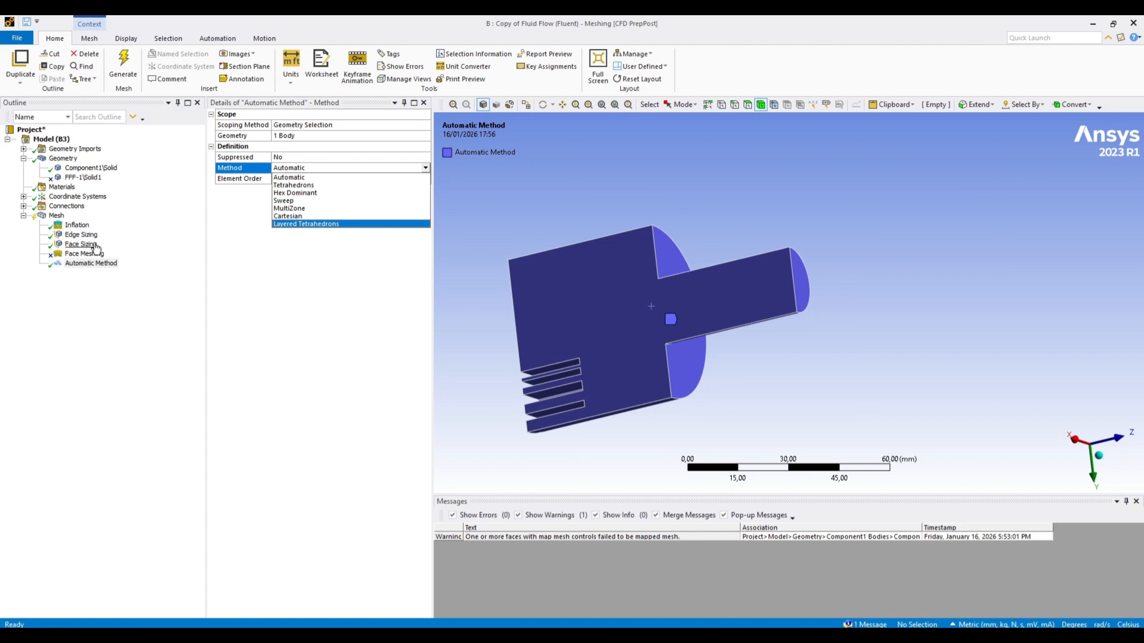
left_click(299, 209)
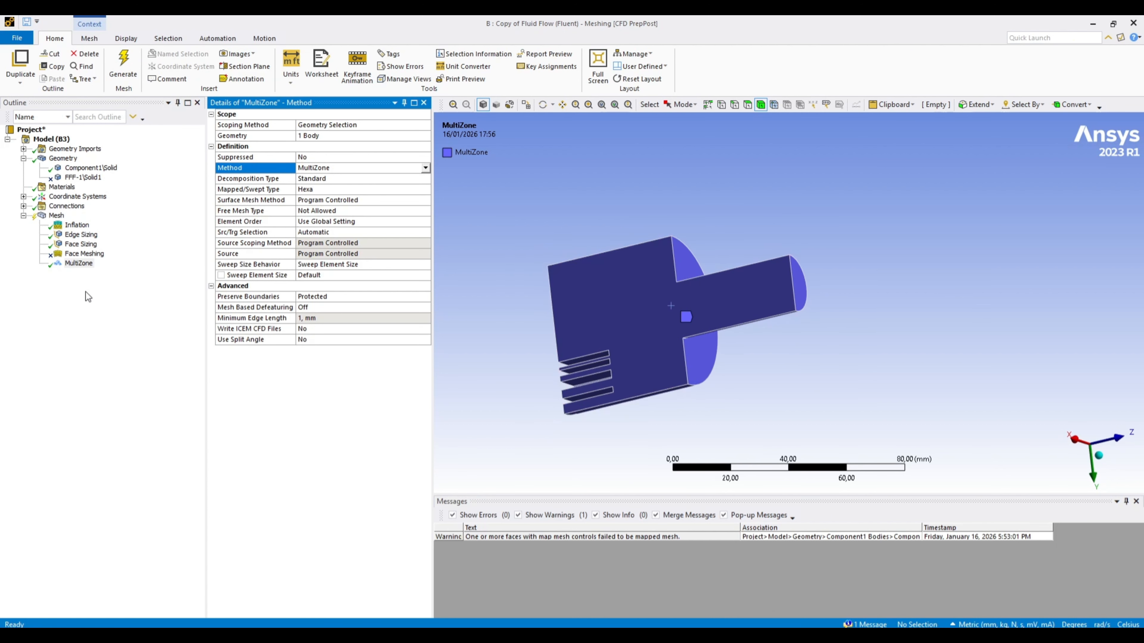
middle_click_drag(668, 403, 693, 335)
scroll(656, 322, "down", 3)
scroll(630, 330, "up", 2)
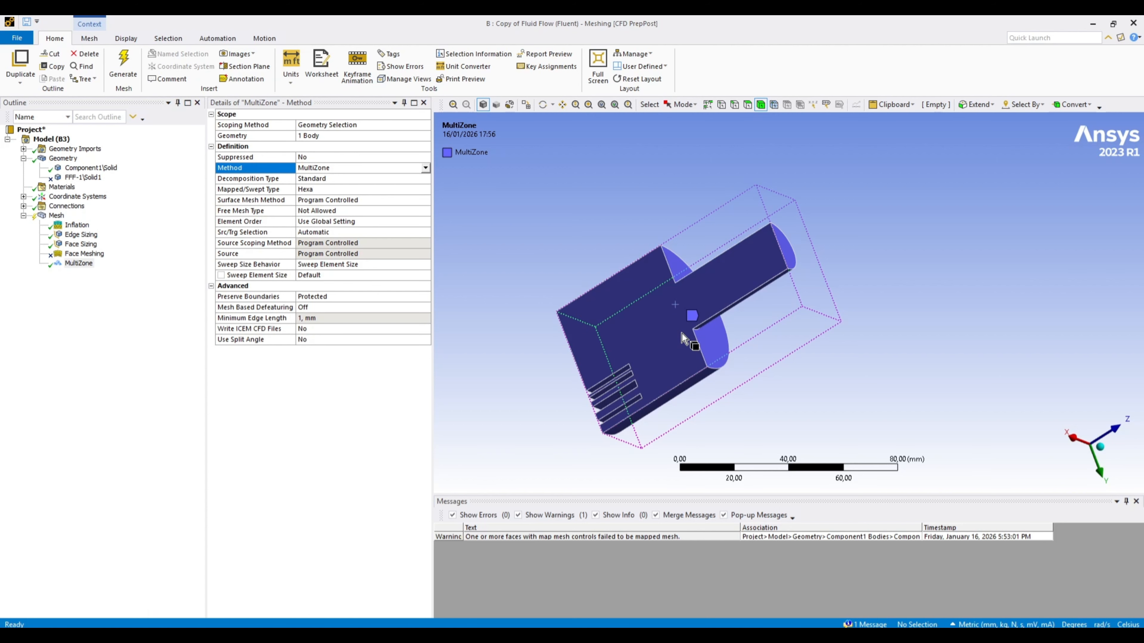
left_click(124, 68)
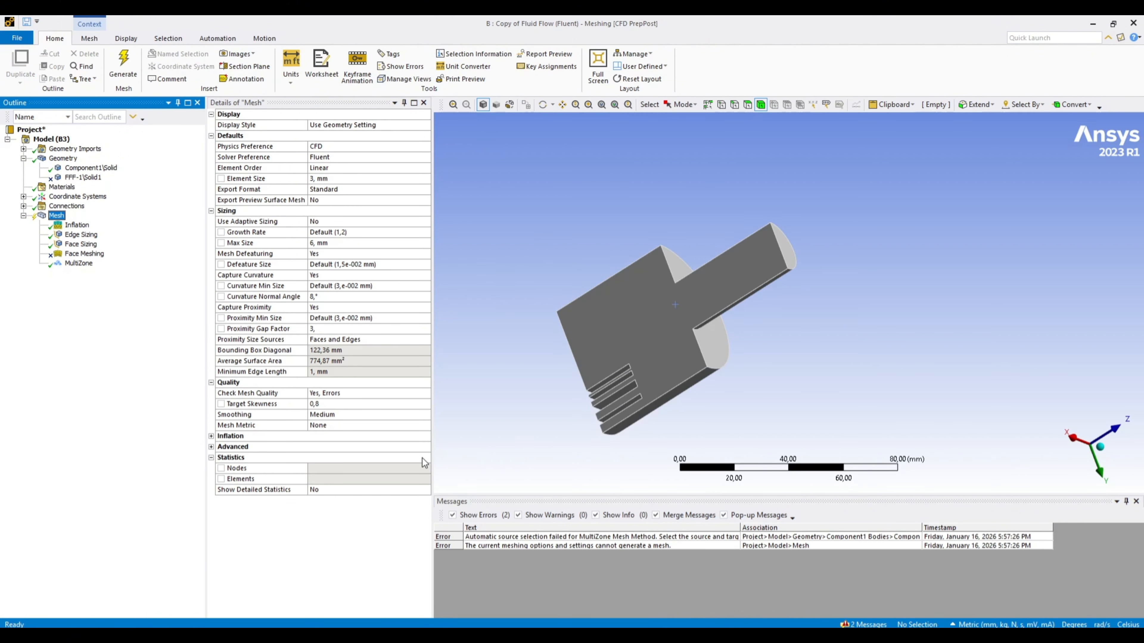
middle_click_drag(582, 441, 699, 296)
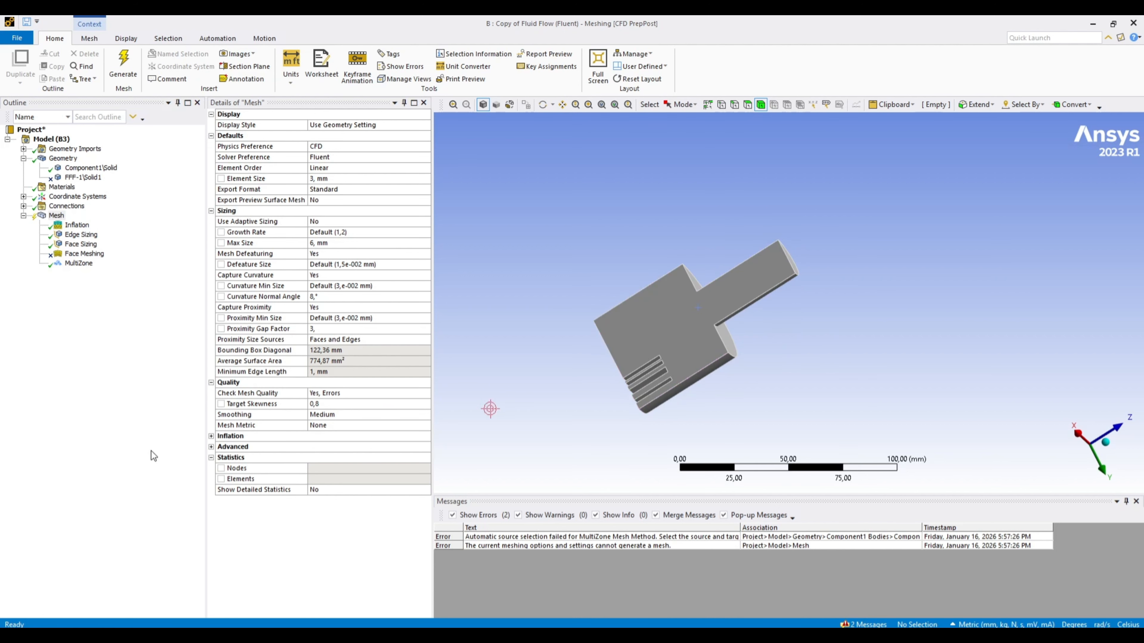
- Change the fluid body's meshing method from MultiZone to Sweep
left_click(59, 218)
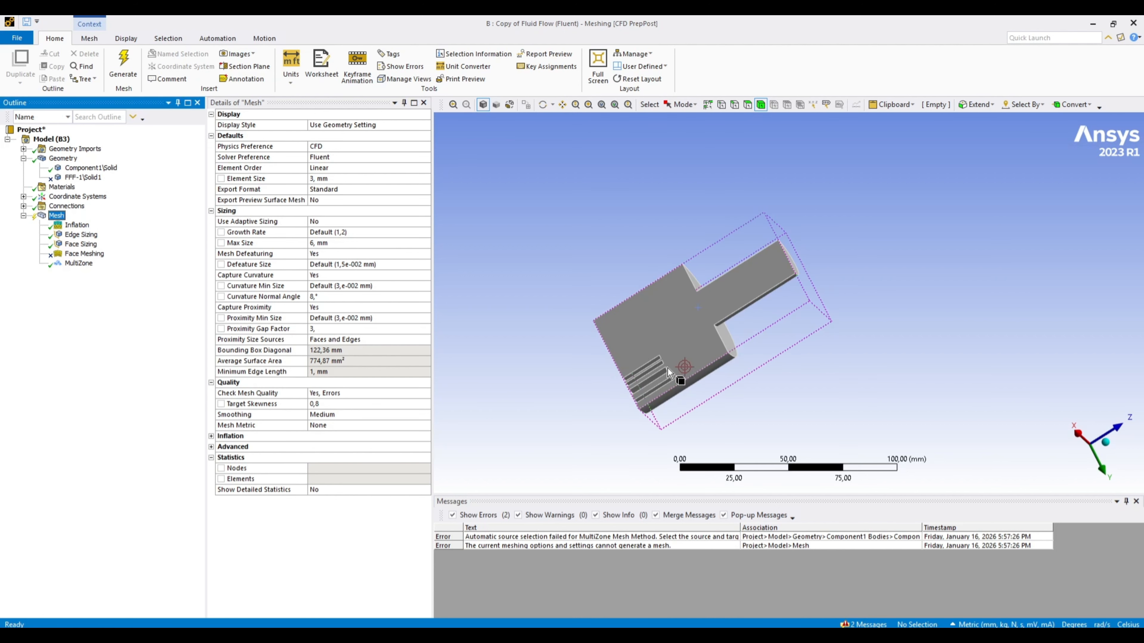
left_click(79, 263)
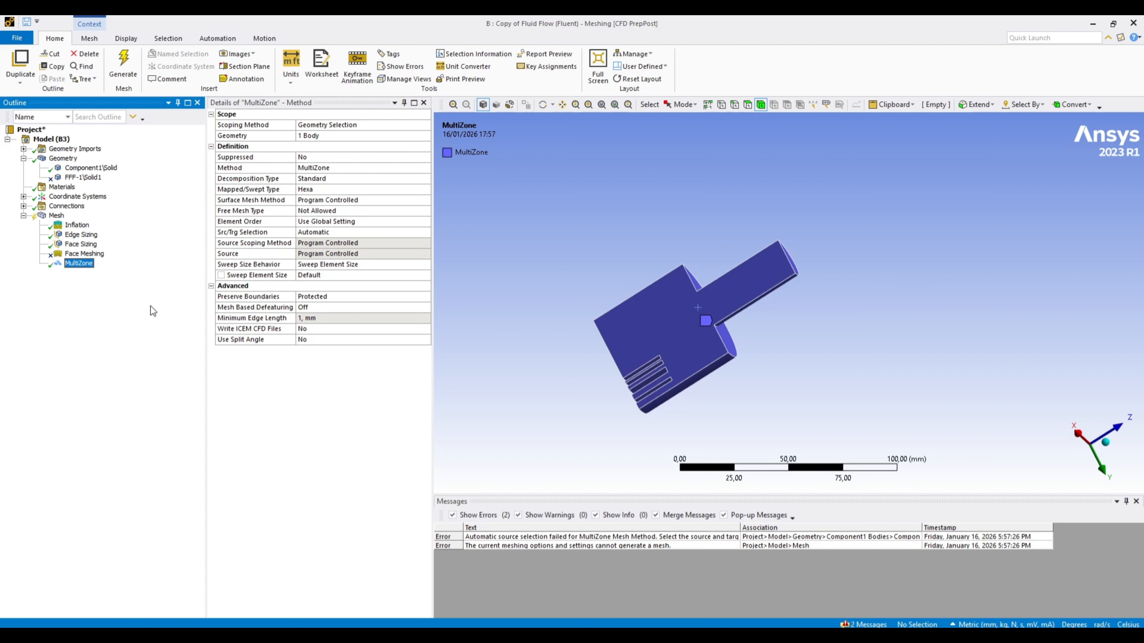
left_click(338, 168)
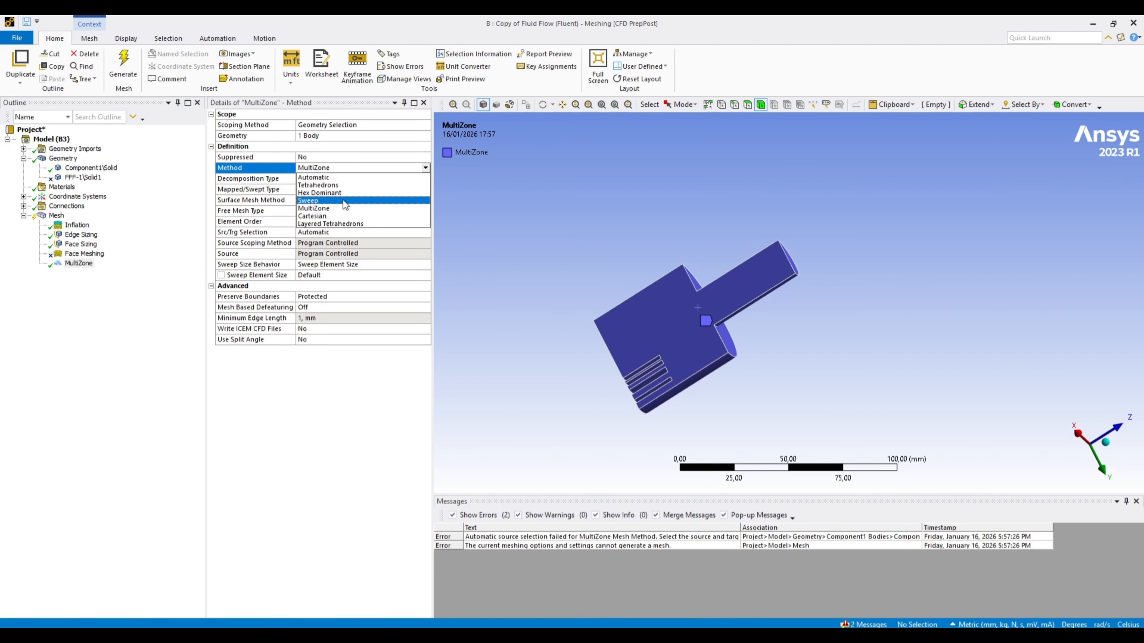
left_click(343, 200)
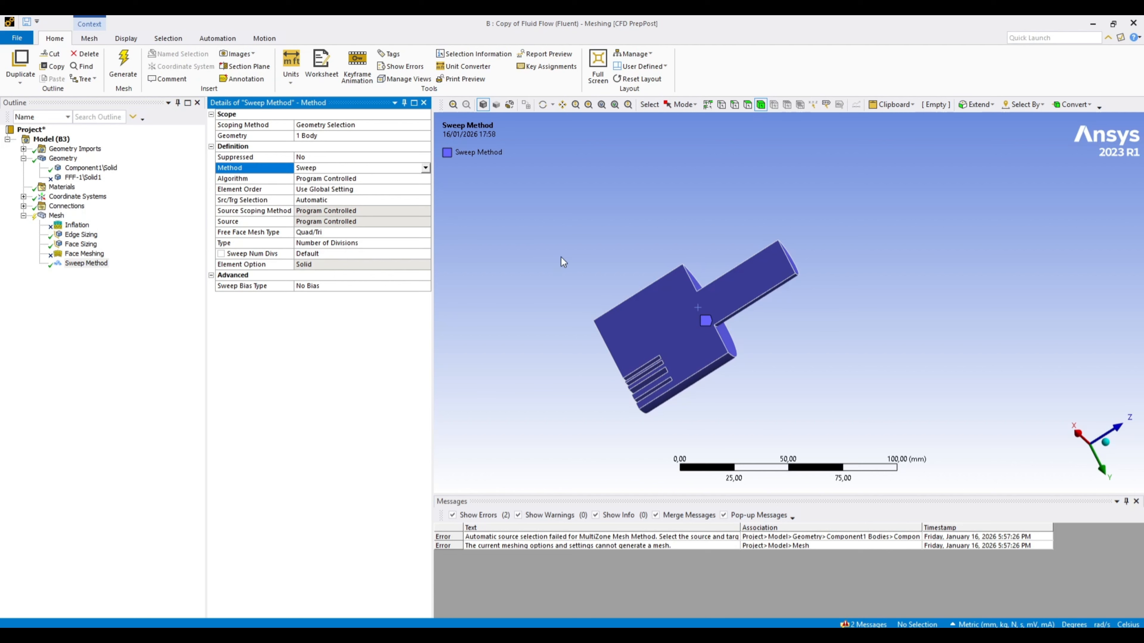
- Show the sweepable bodies of the mesh
right_click(59, 218)
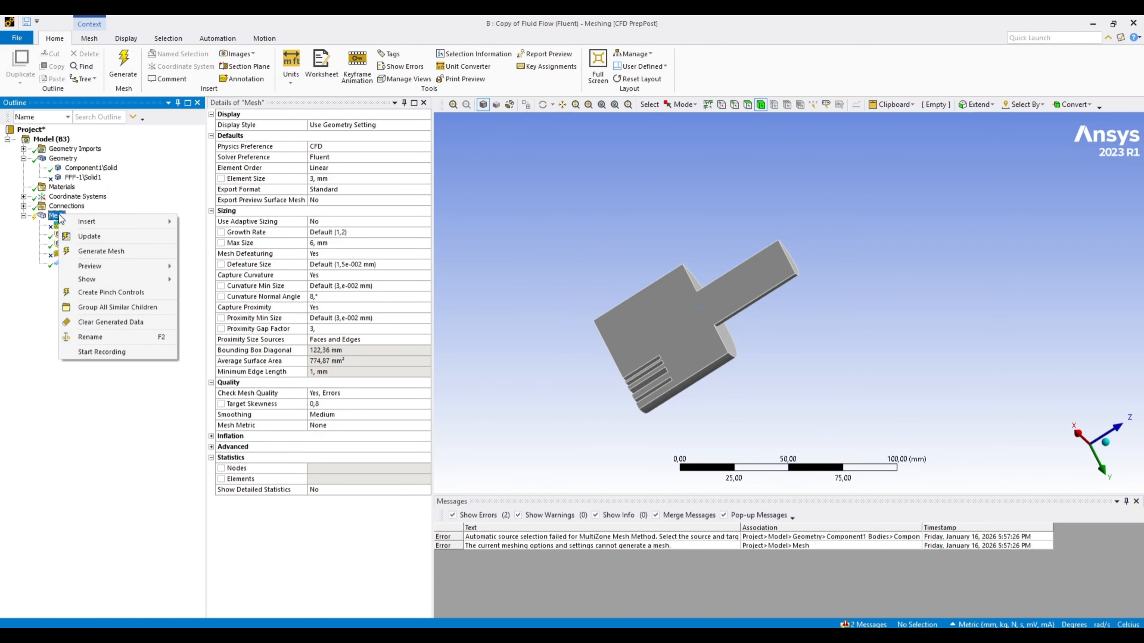
mouse_move(135, 279)
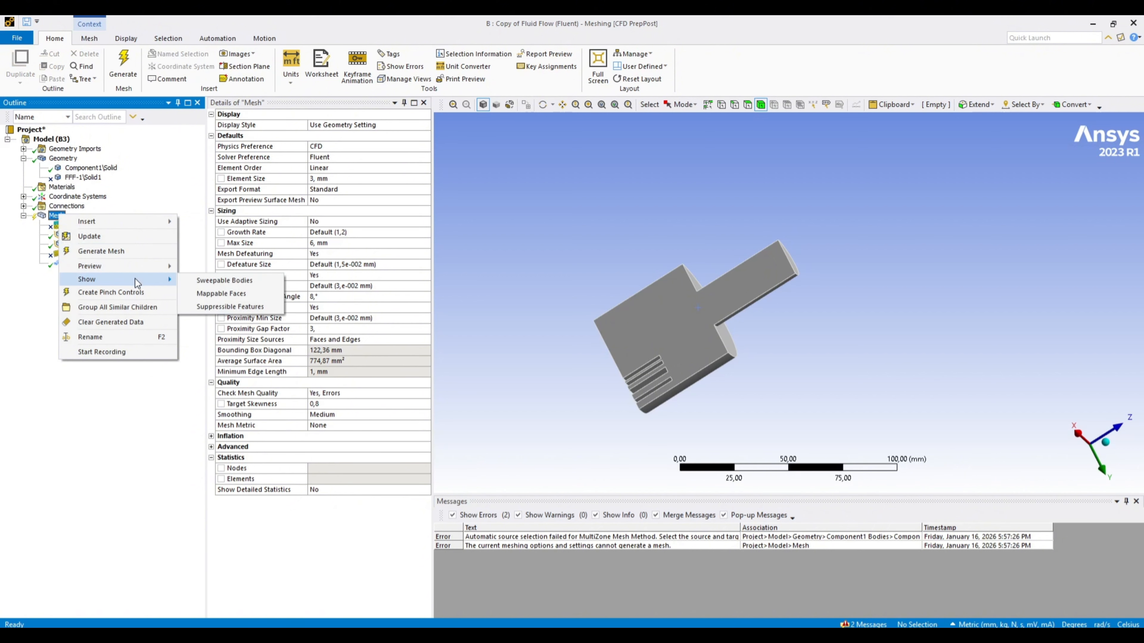
left_click(211, 285)
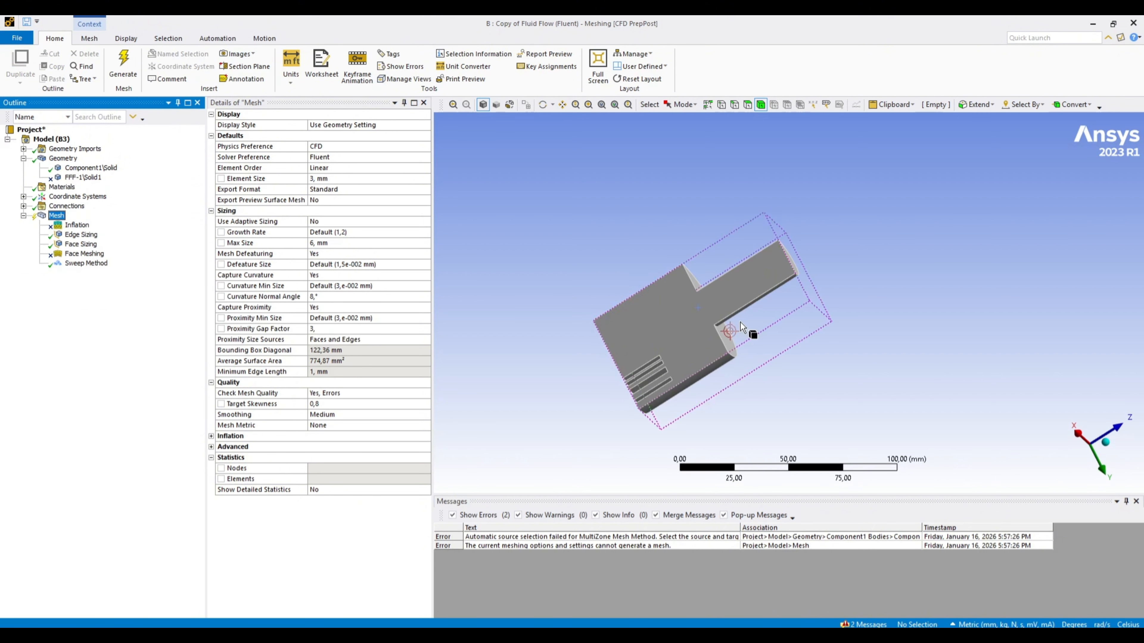
- Select the half-round end face of the narrow cylinder and examine the body's cross-section along its length
middle_click_drag(761, 300, 739, 293)
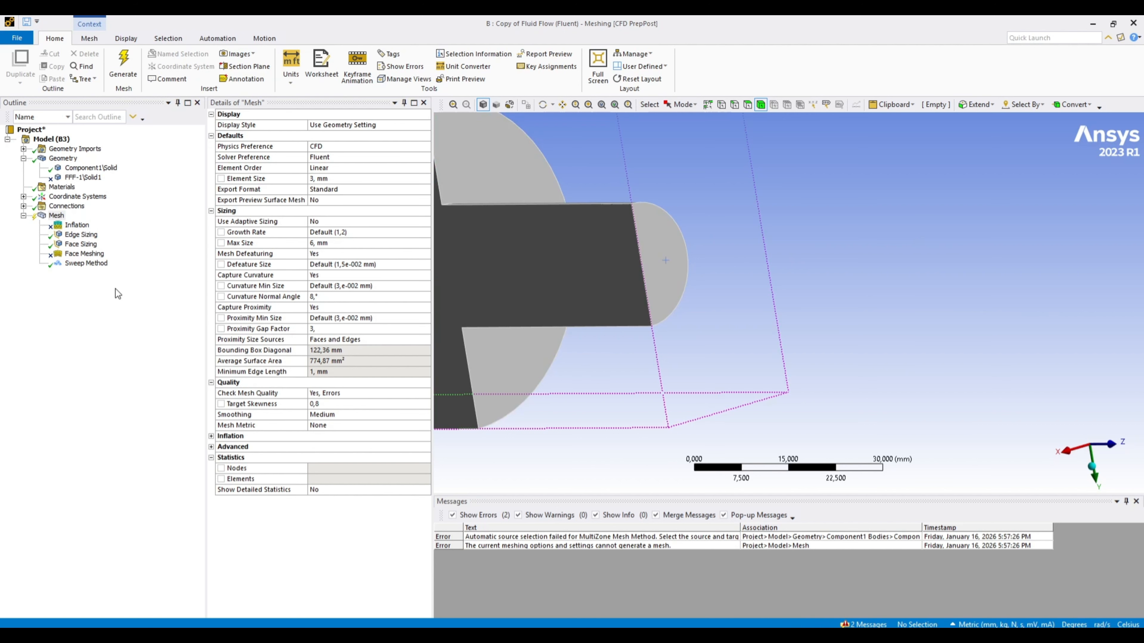
left_click(748, 105)
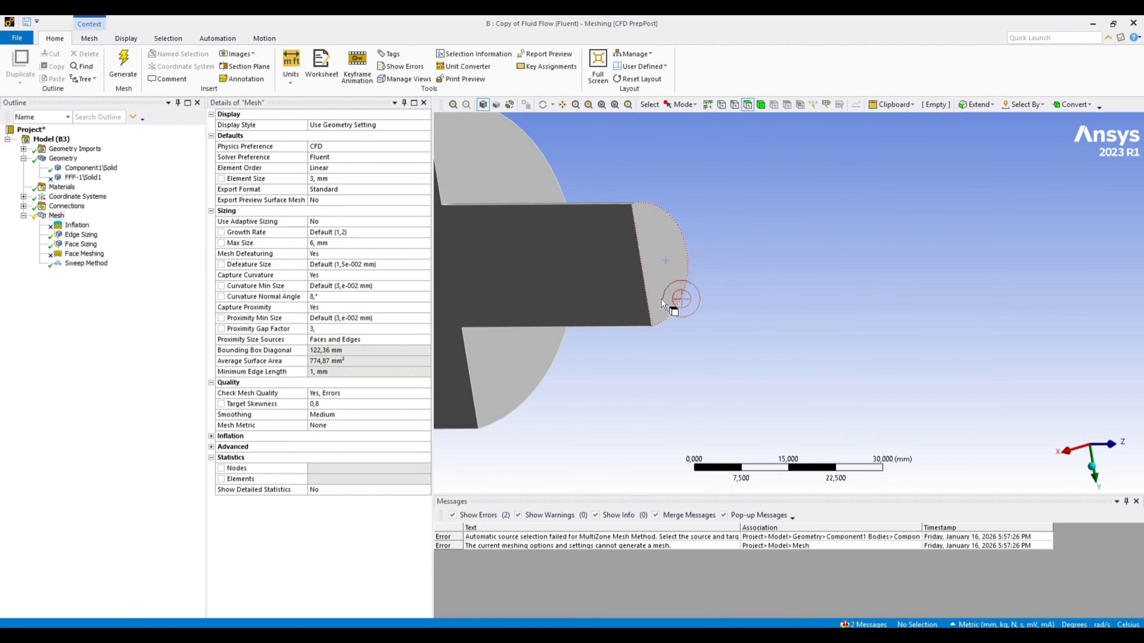
left_click(664, 288)
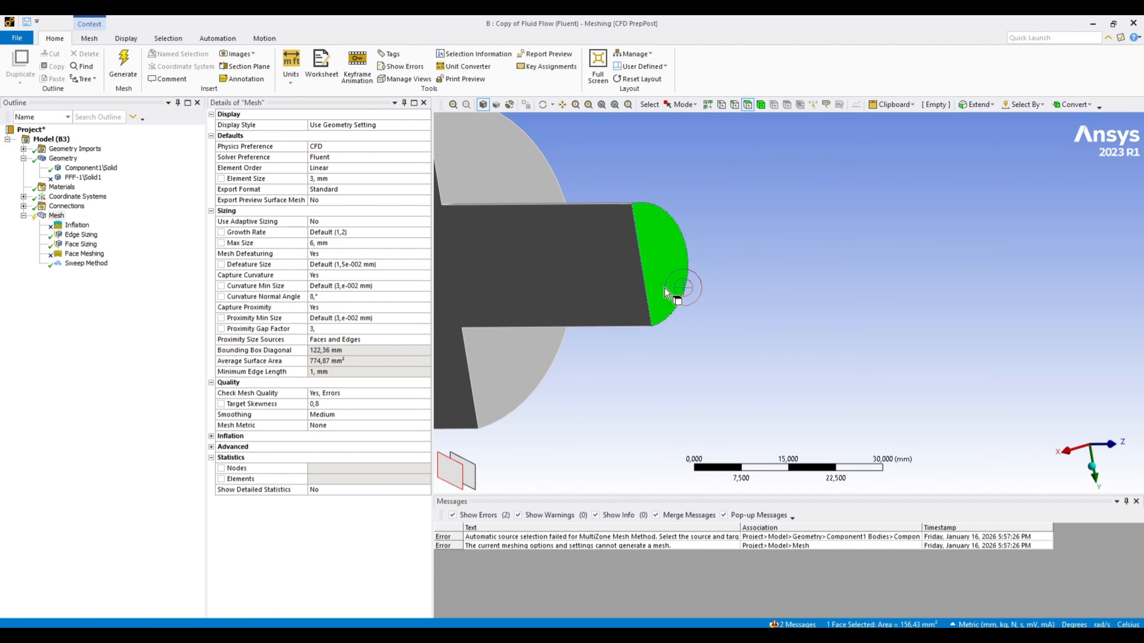
middle_click_drag(664, 288, 881, 287)
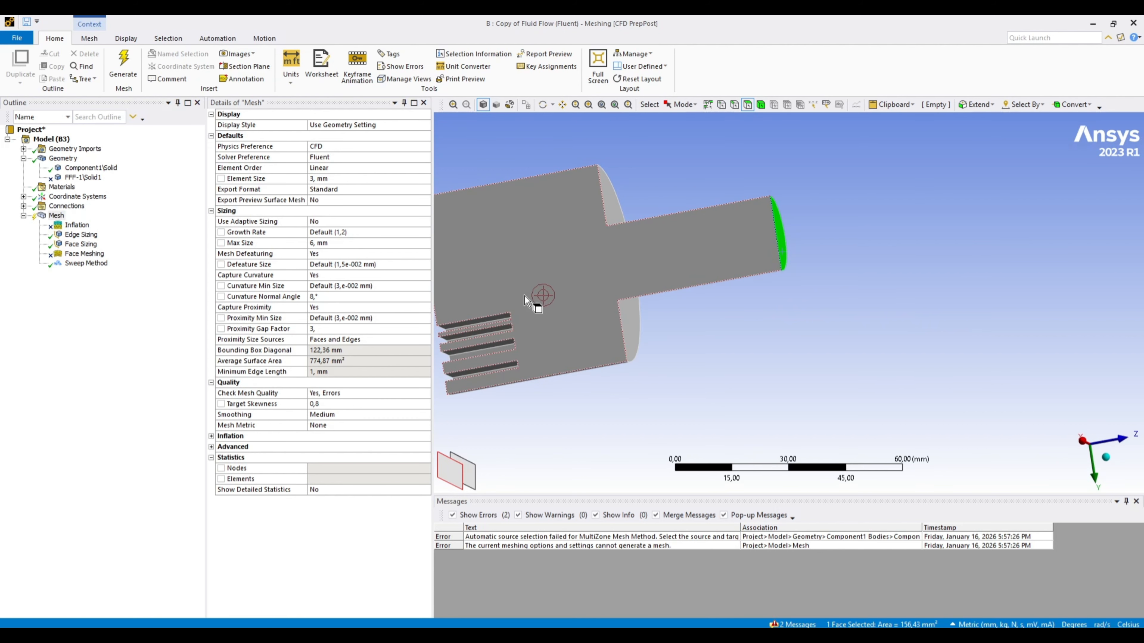
middle_click_drag(523, 295, 712, 321)
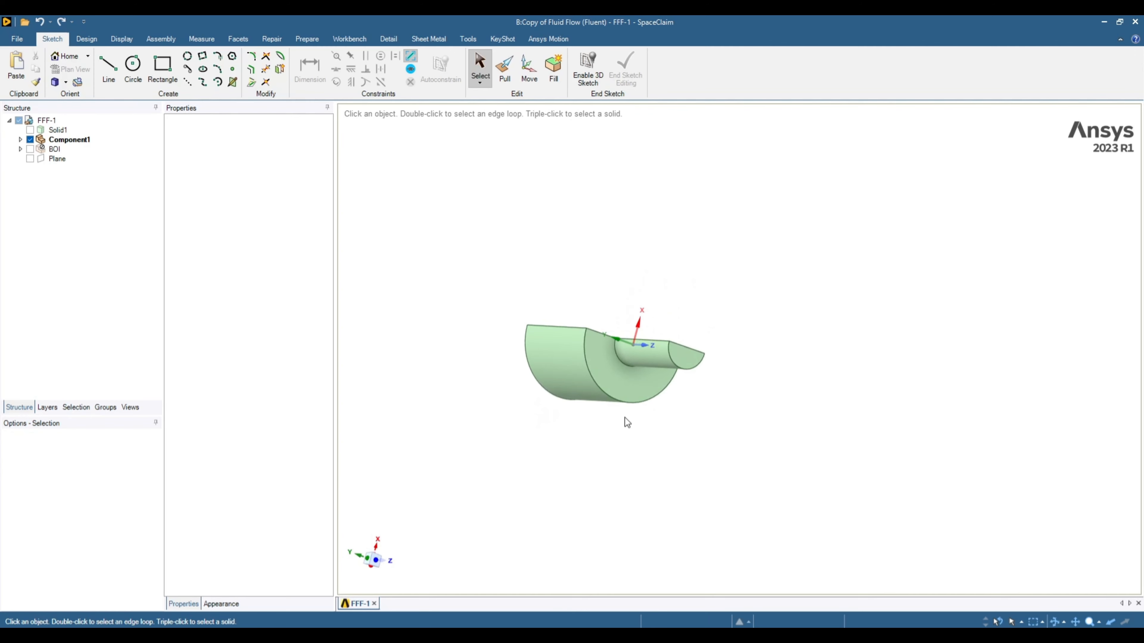
- Switch to SpaceClaim and create a plane on the shoulder face between the wide and narrow cylinders
scroll(569, 447, "up", 5)
left_click(655, 458)
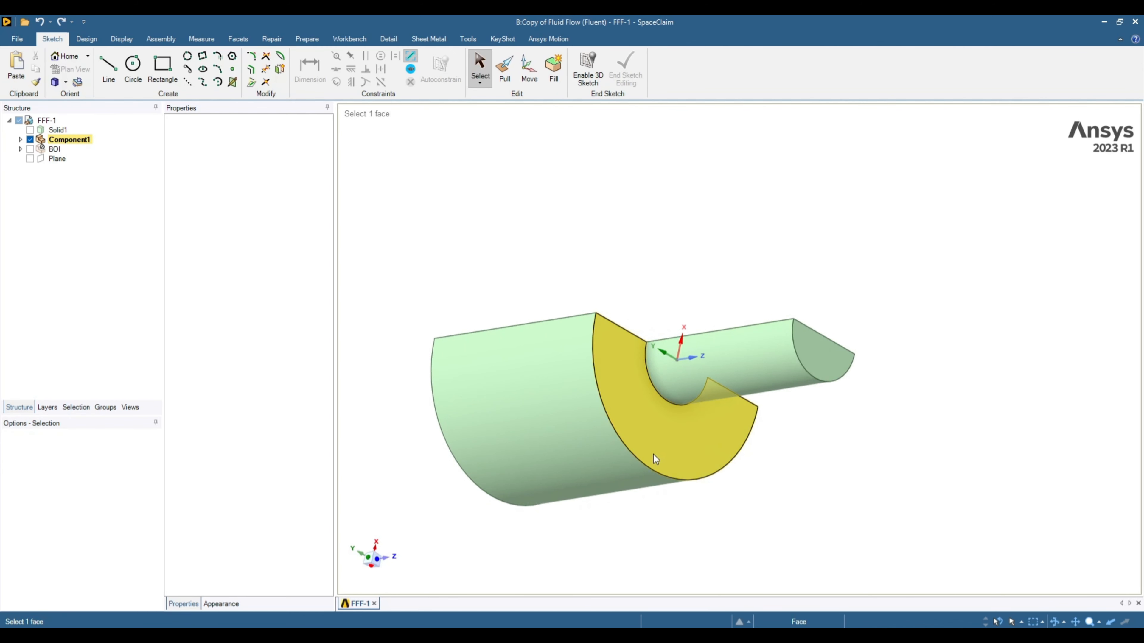
left_click(97, 41)
left_click(396, 60)
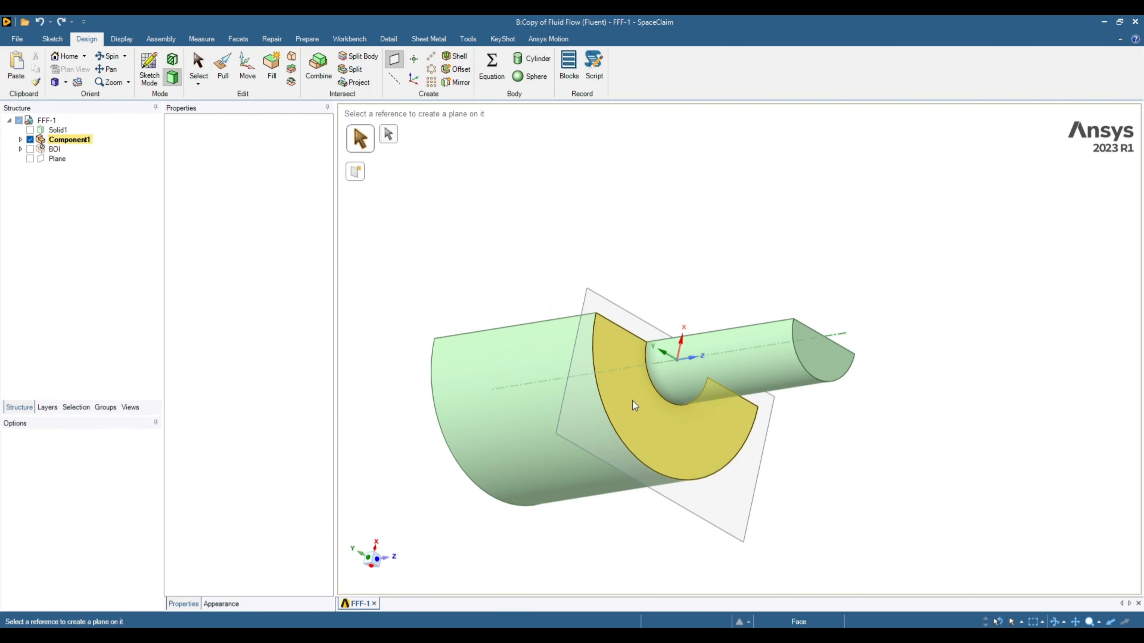
left_click(640, 403)
key("Escape")
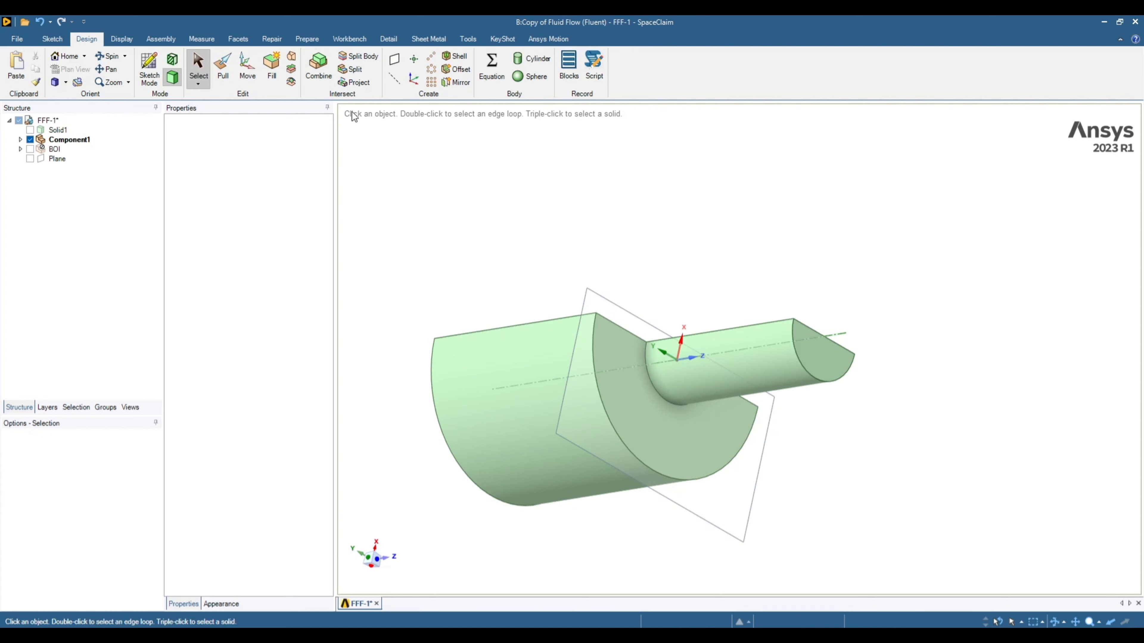
- Split the fluid body at the new shoulder plane, check Component1's contents and close the geometry editor
left_click(358, 56)
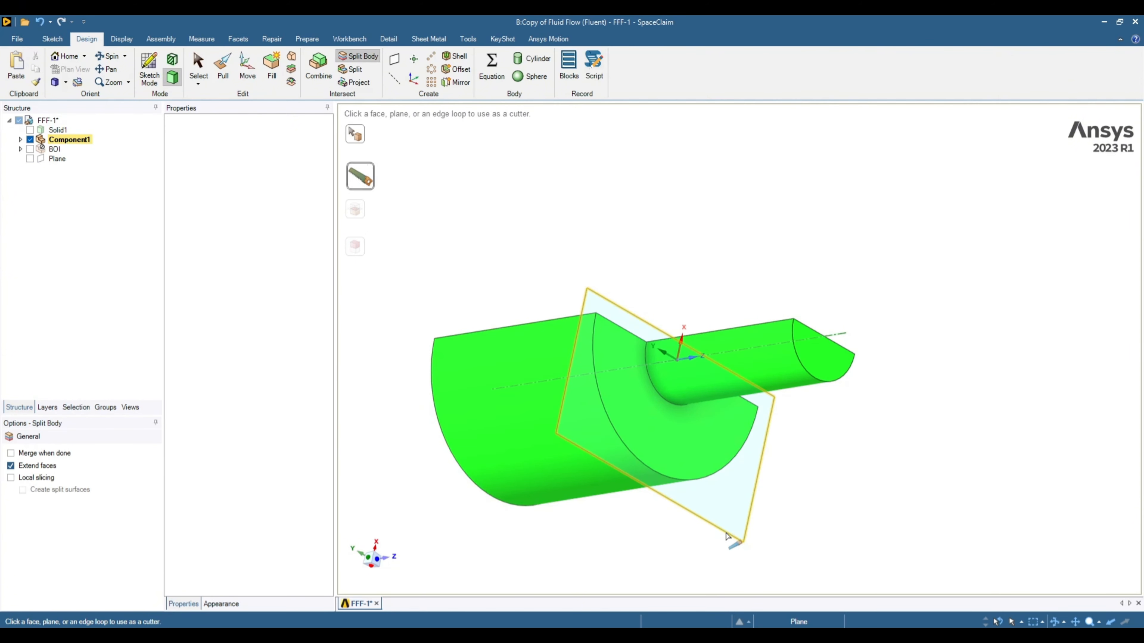
key("Escape")
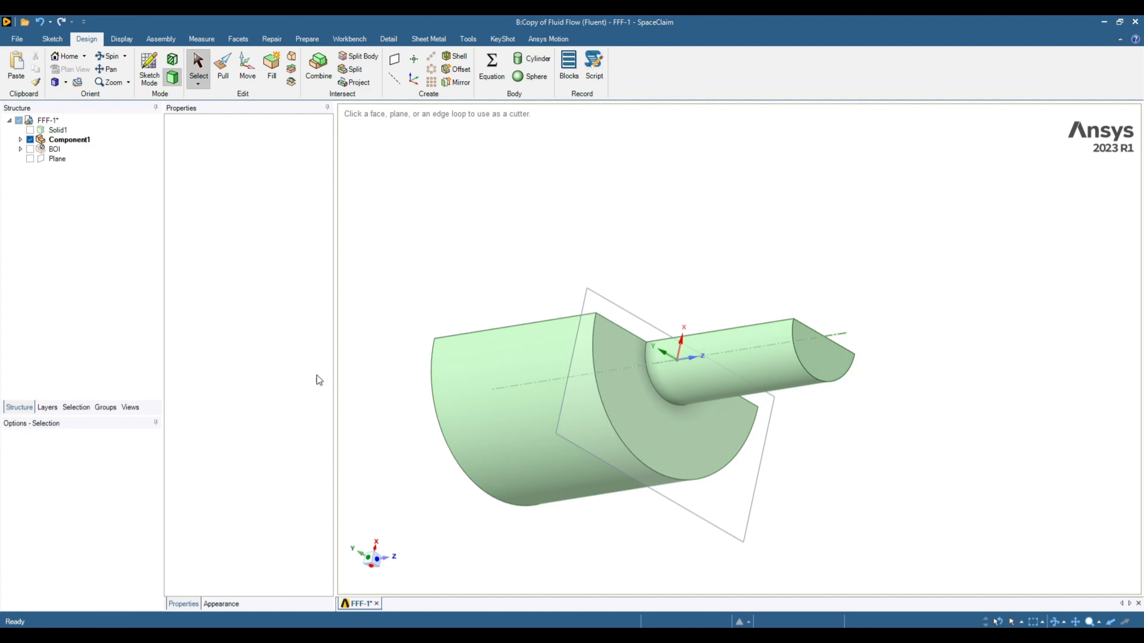
left_click(20, 139)
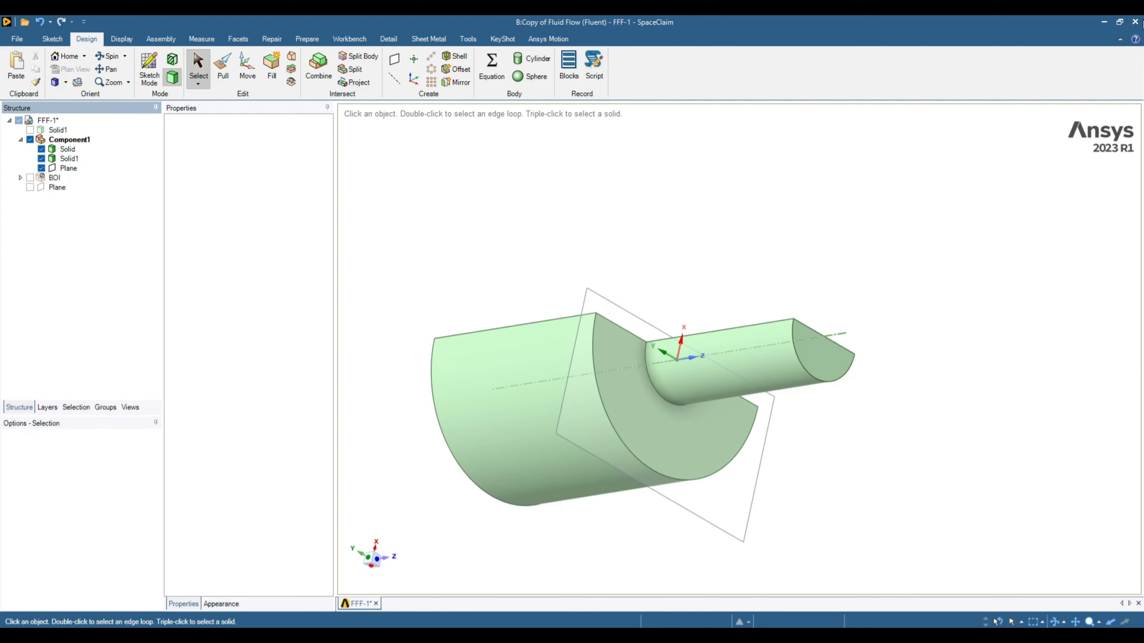
left_click(1135, 23)
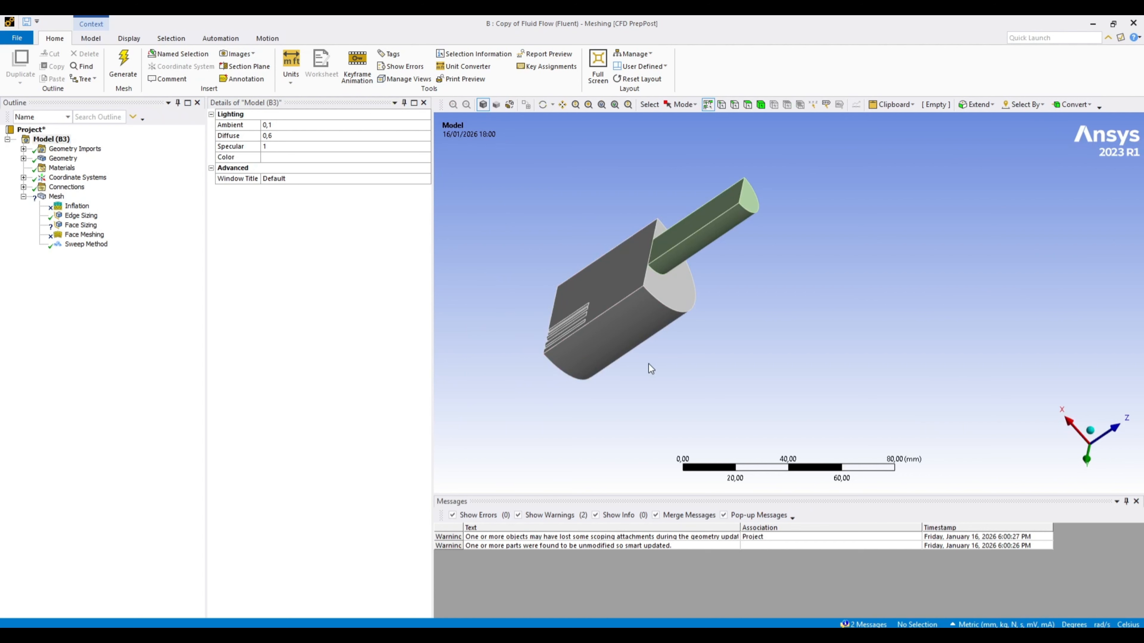
- Suppress the inflation control in the updated mesh model
left_click(76, 206)
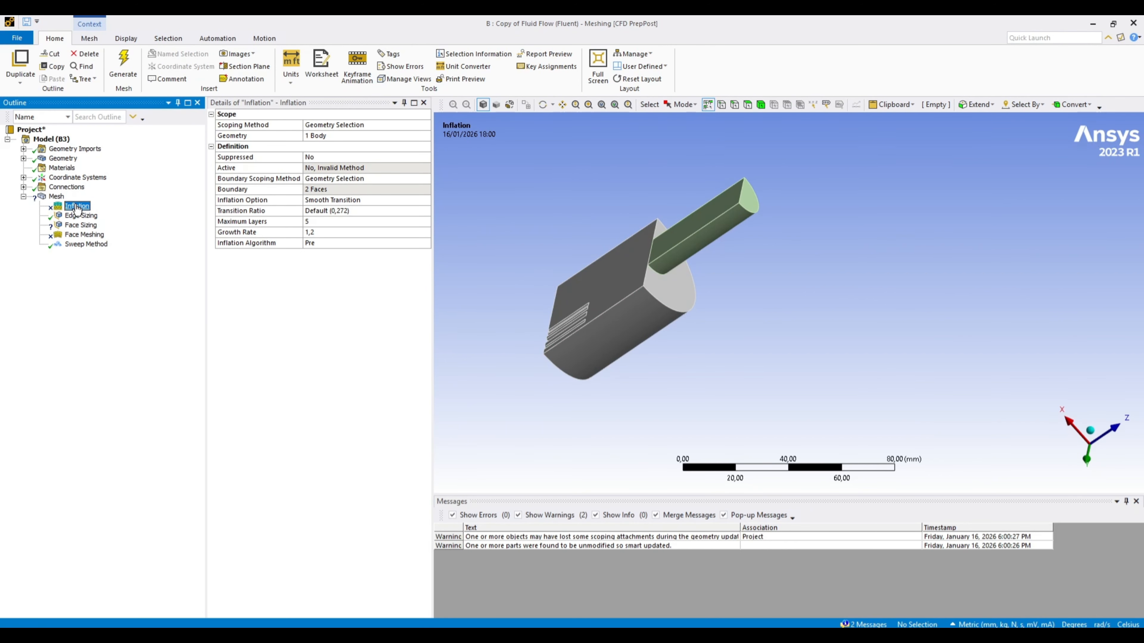
right_click(76, 207)
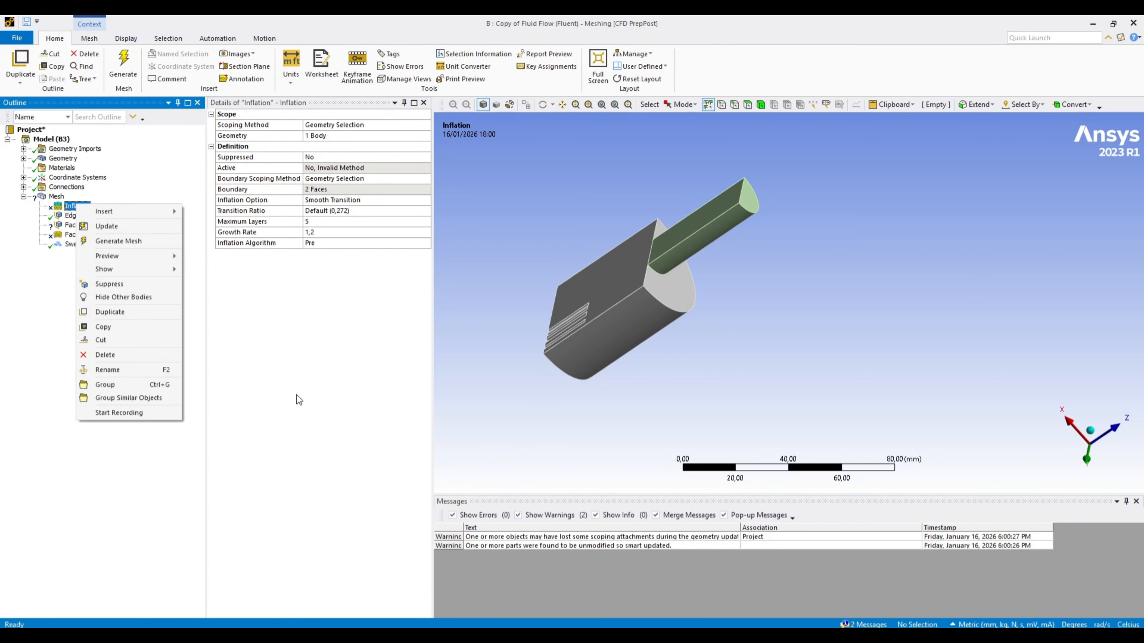
left_click(140, 293)
- Scope the face sizing control to the end face of the narrow cylinder
left_click(81, 225)
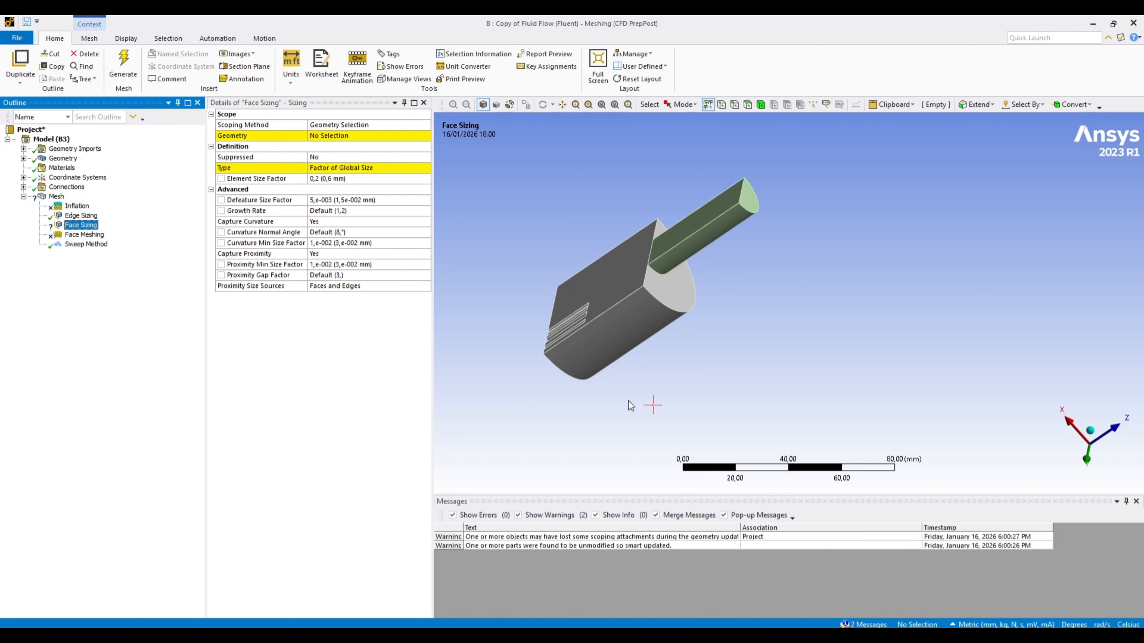
left_click(748, 105)
left_click(749, 199)
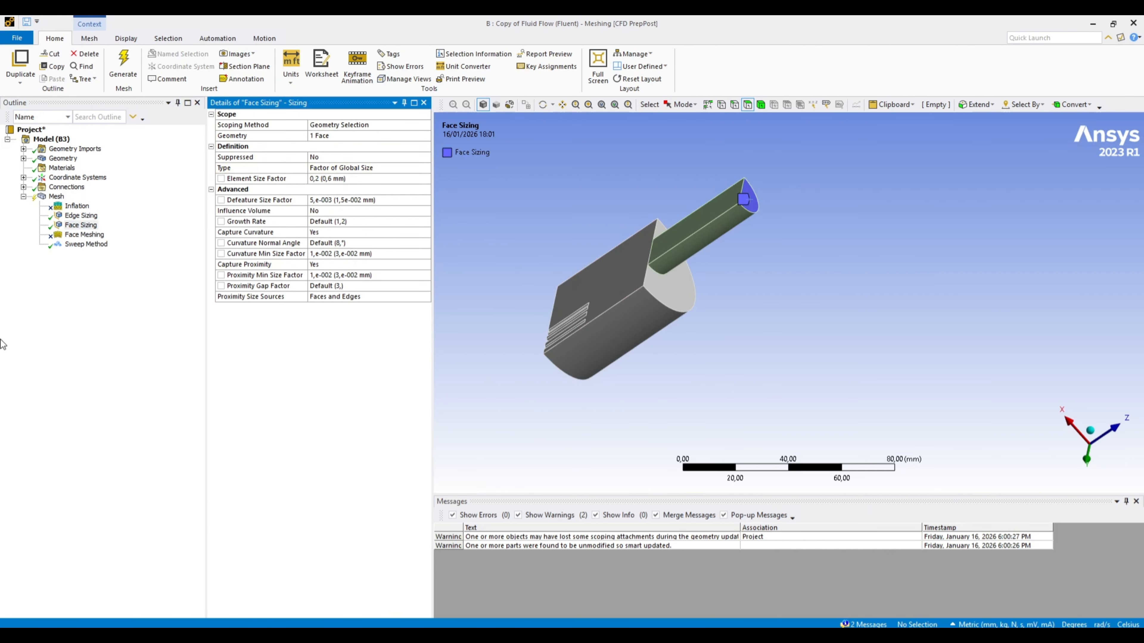
- Reapply the wide cylinder body as the inflation control's geometry and its two faces as the boundary
left_click(77, 205)
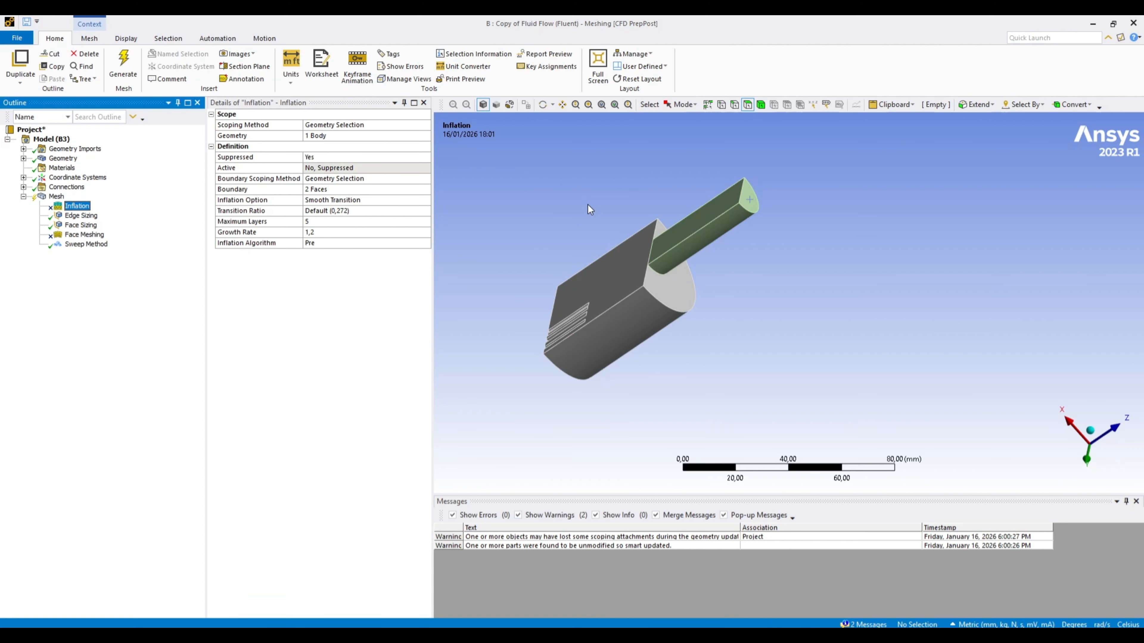
middle_click_drag(872, 263, 815, 214)
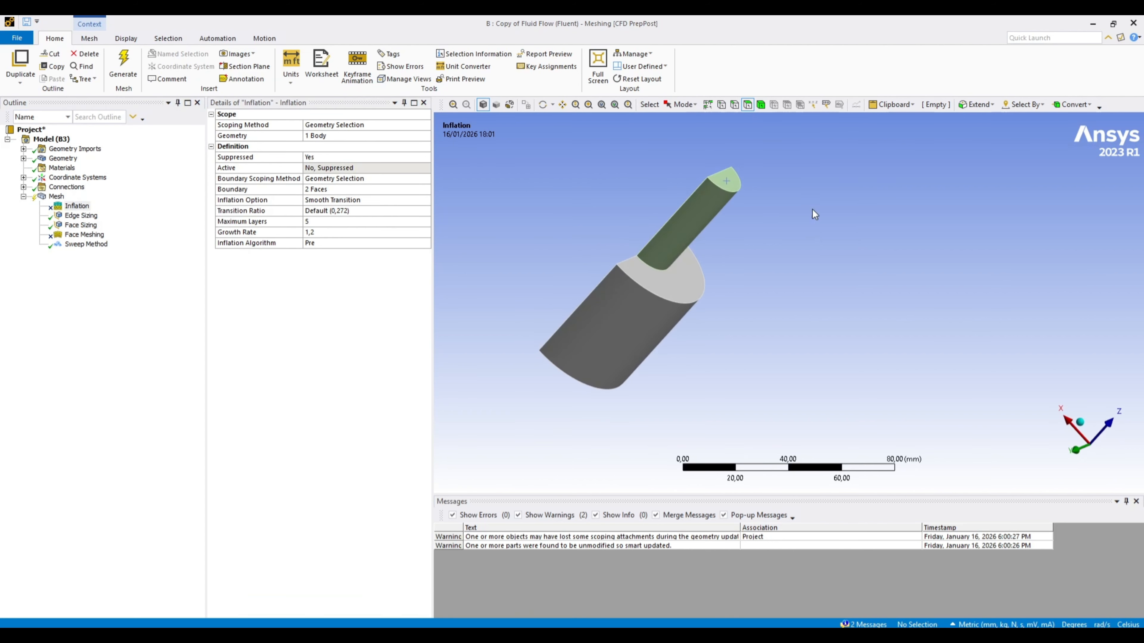
left_click(360, 125)
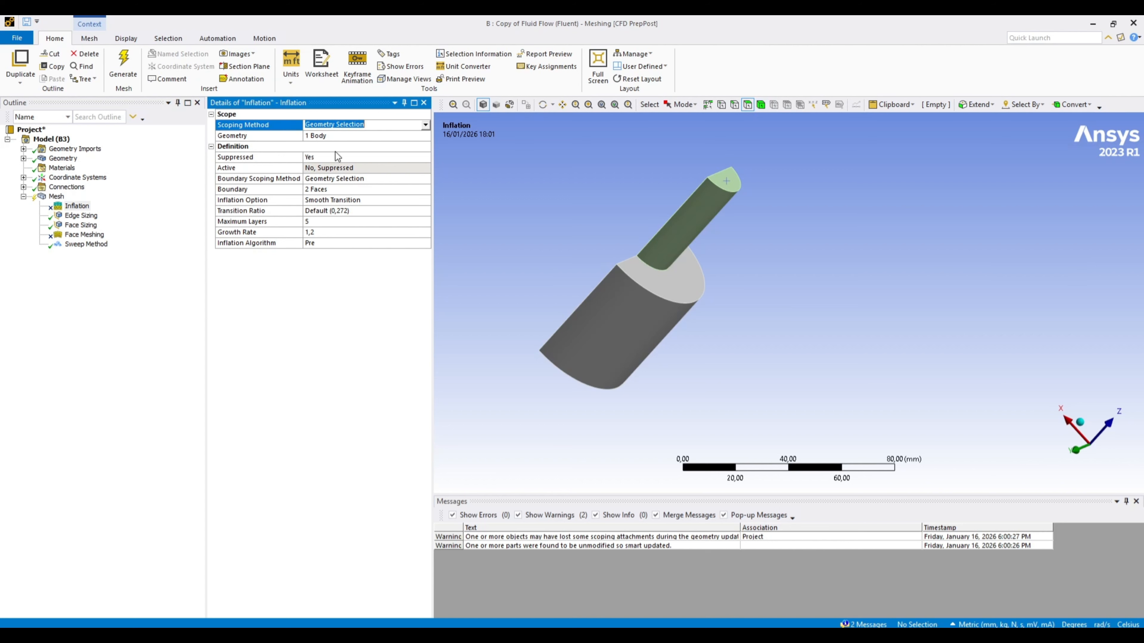
left_click(761, 105)
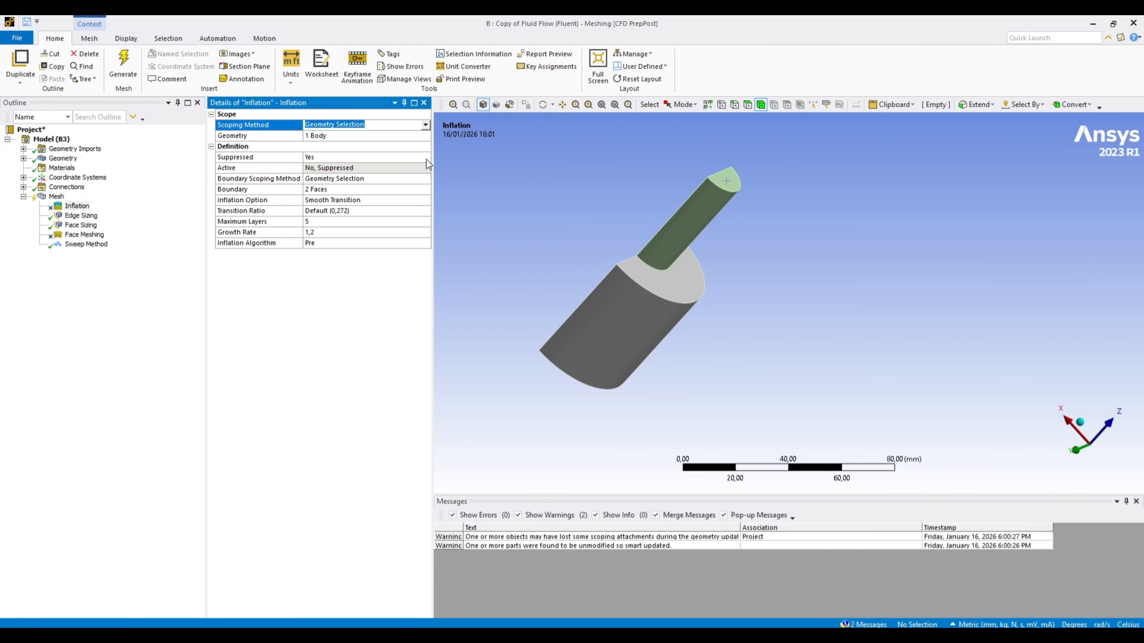
left_click(328, 136)
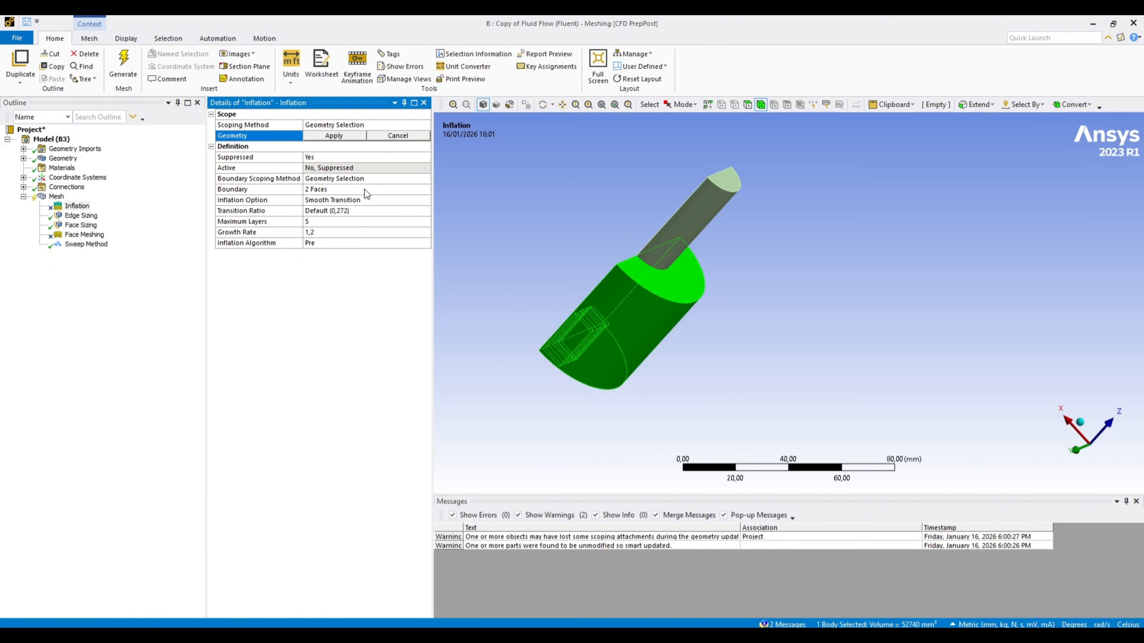
left_click(333, 135)
left_click(408, 190)
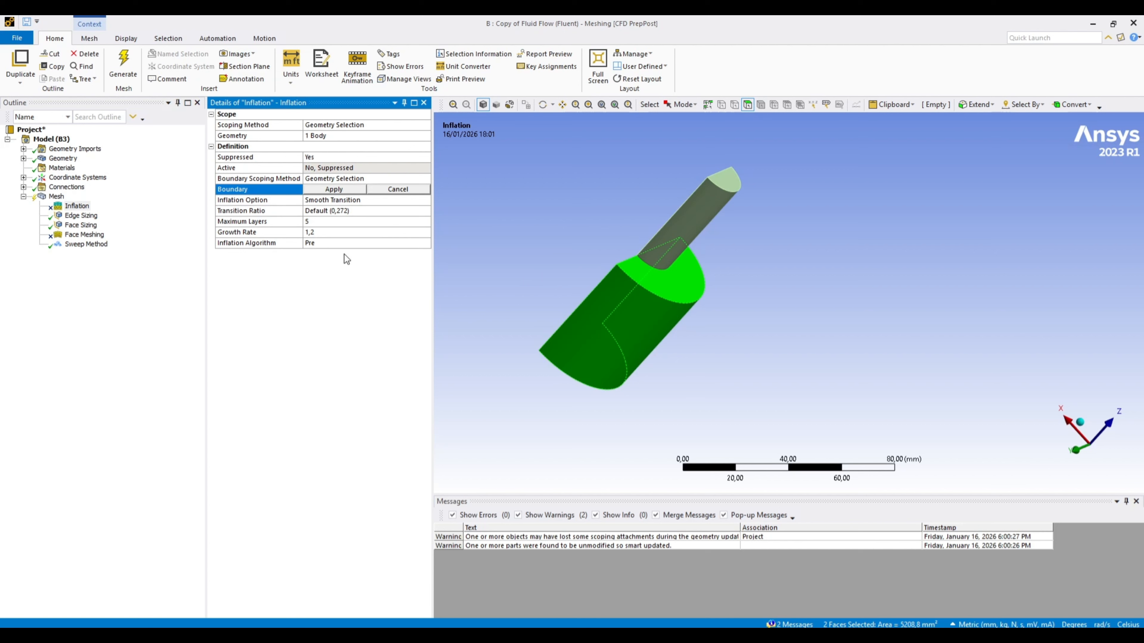
left_click(334, 189)
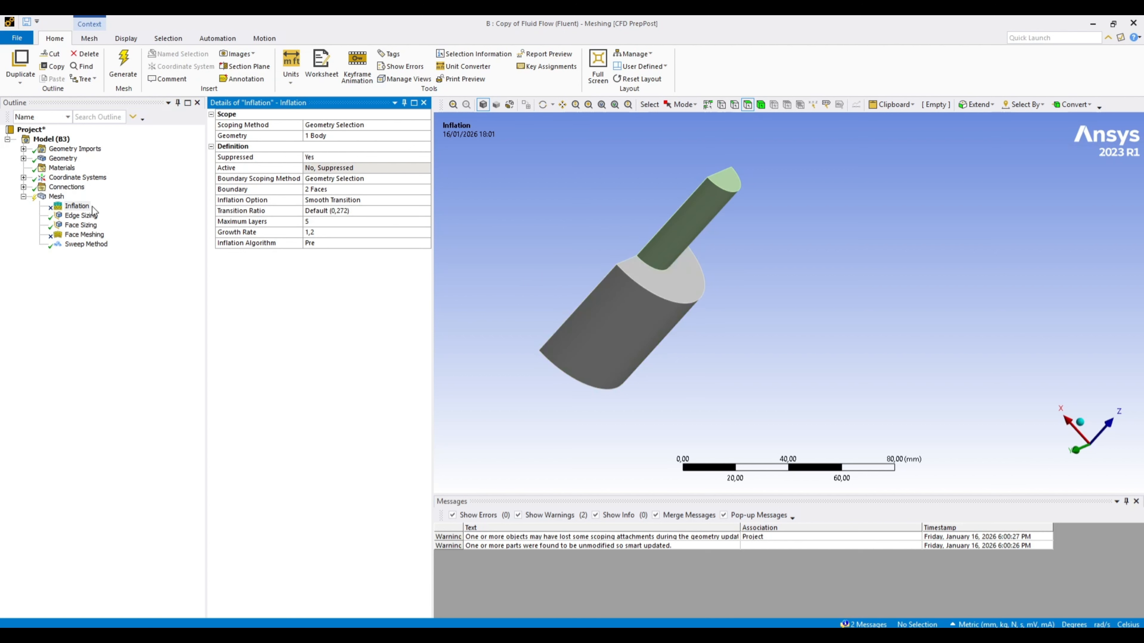
- Suppress the sweep method control
left_click(86, 244)
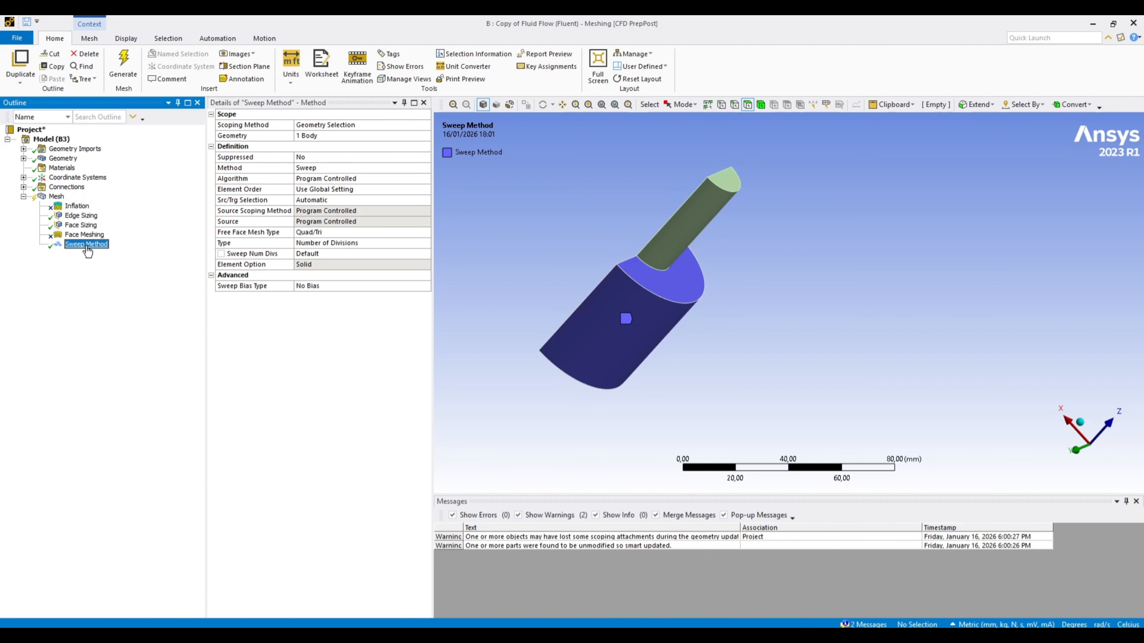
right_click(87, 247)
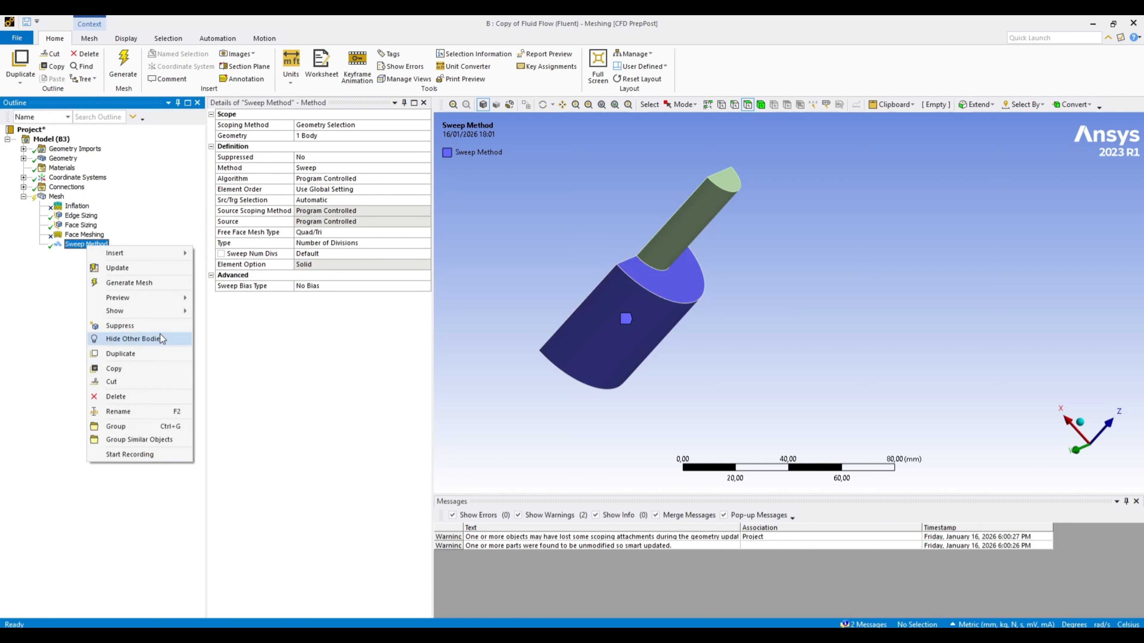
left_click(162, 326)
- Delete the inflation control from the mesh and confirm the deletion
left_click(79, 208)
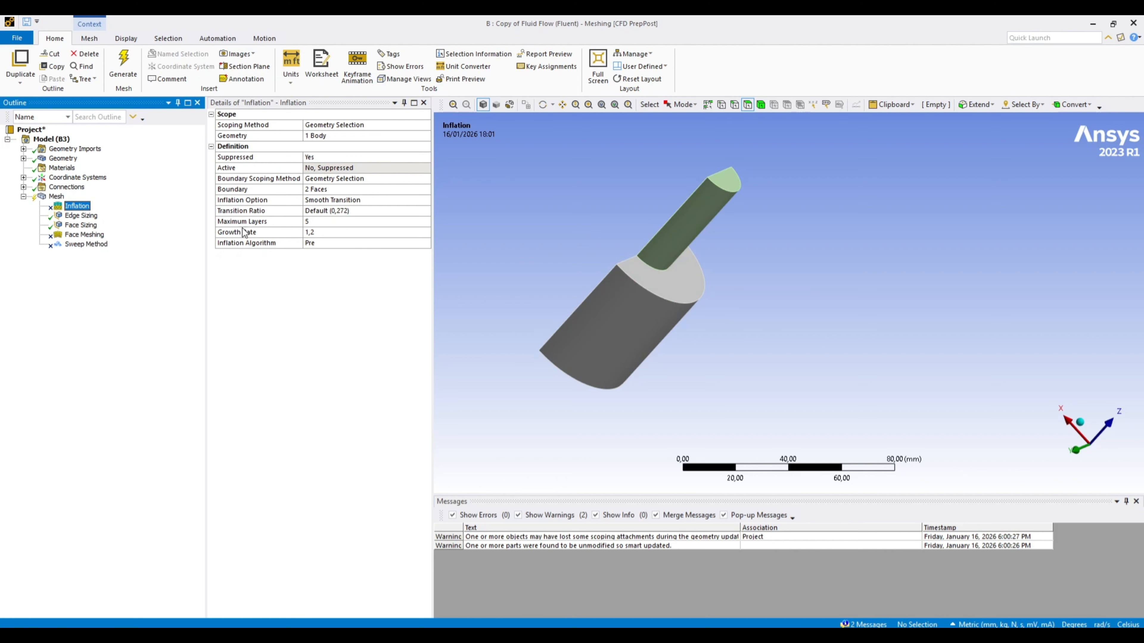
right_click(67, 207)
left_click(162, 364)
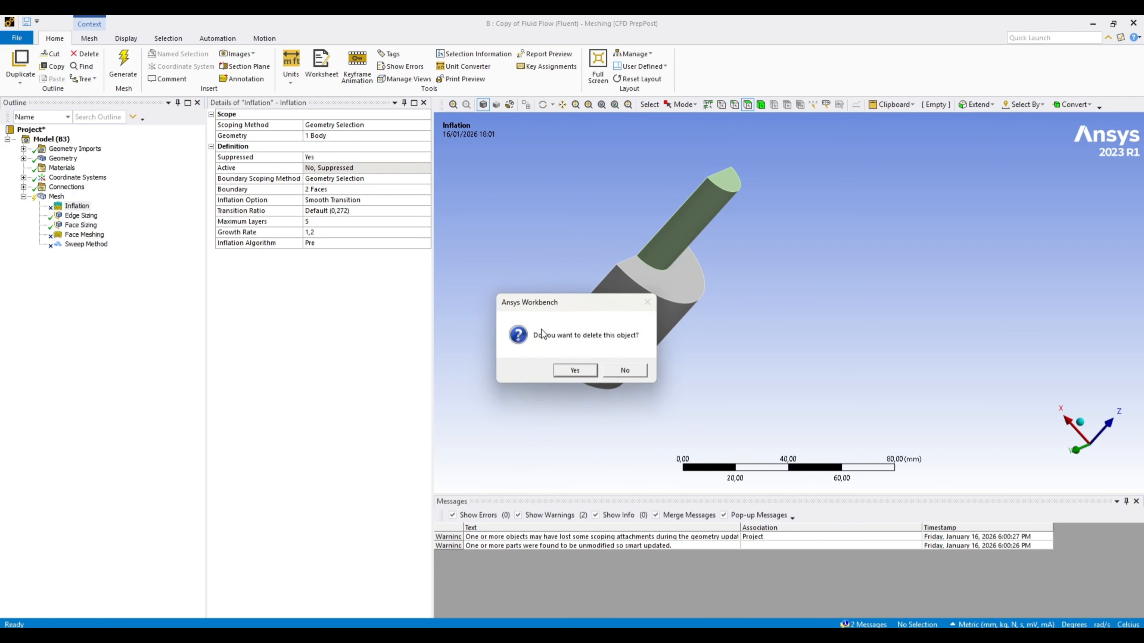
left_click(574, 370)
- Insert a new inflation control on the mesh and scope its geometry to the wide cylinder body
right_click(55, 198)
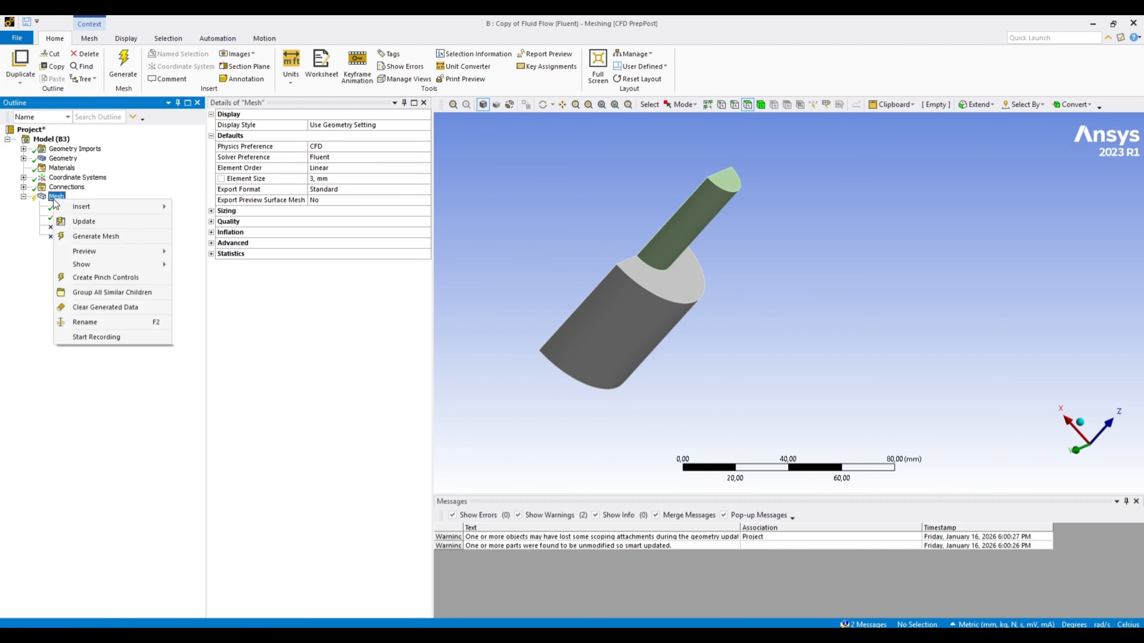
mouse_move(135, 207)
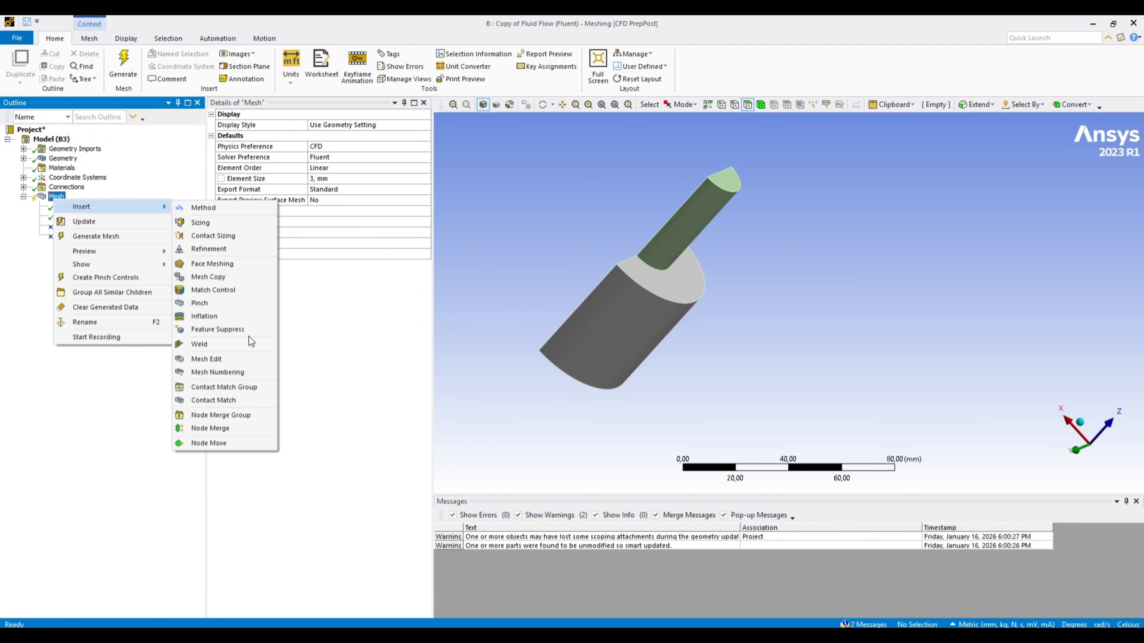
left_click(235, 319)
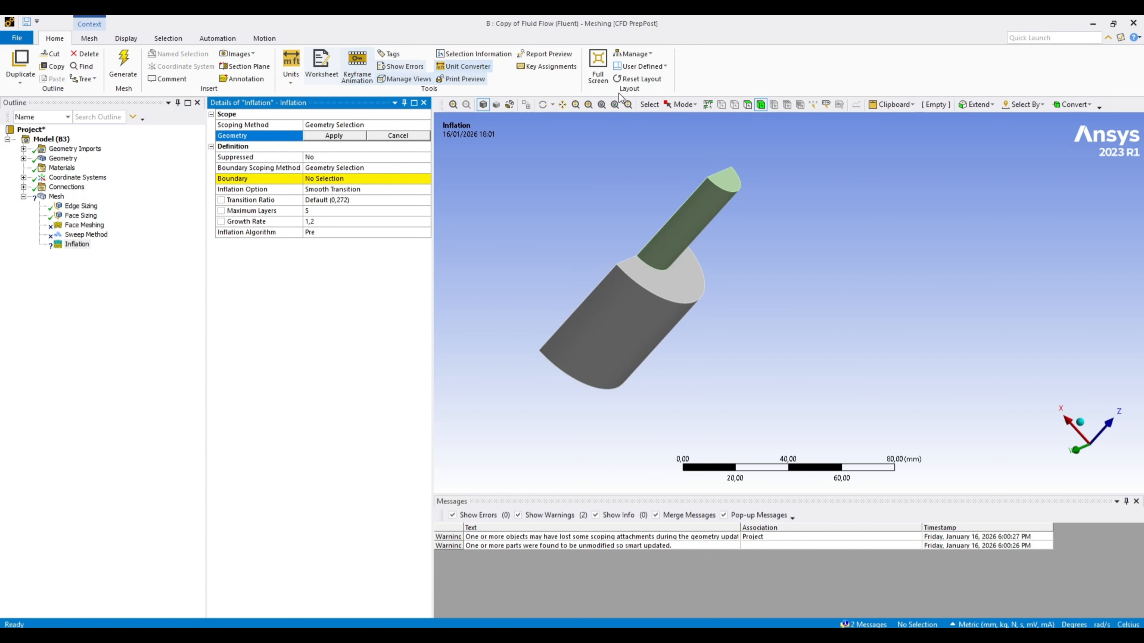
left_click(644, 312)
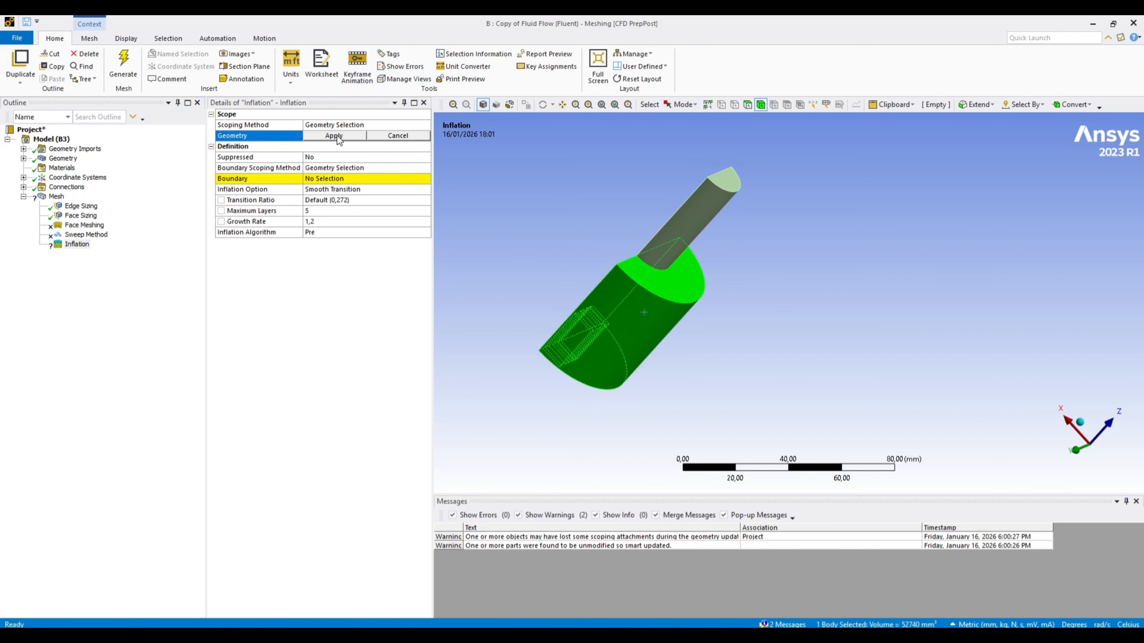
left_click(334, 136)
- Assign the wide cylinder's shoulder face and curved outer face as the new inflation control's boundary
left_click(747, 105)
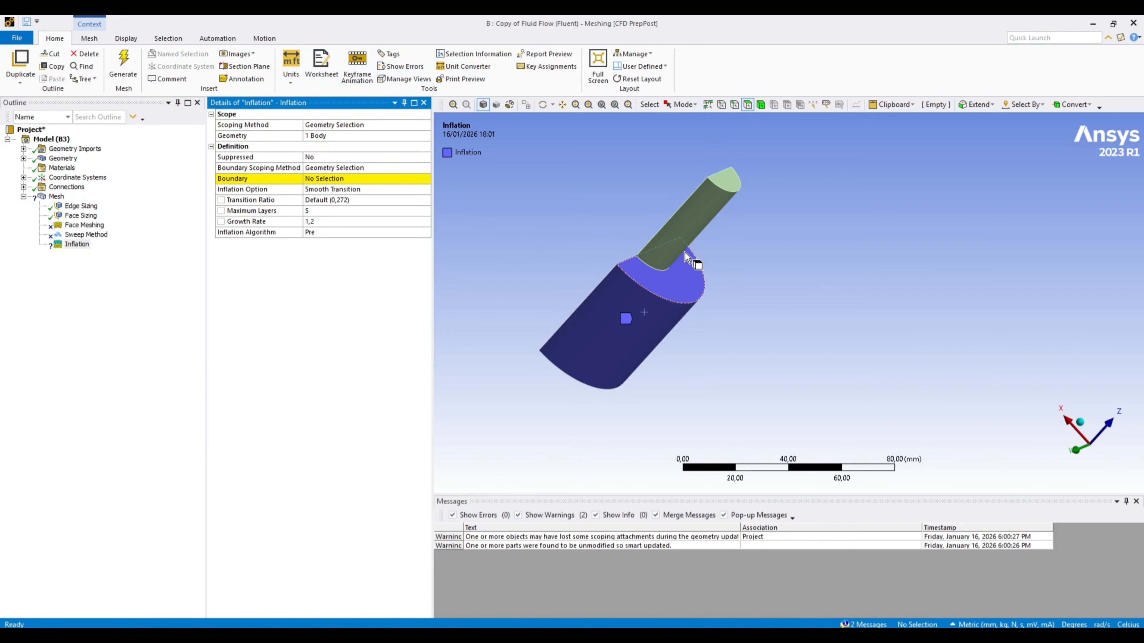
left_click(684, 283)
left_click(641, 345, "ctrl")
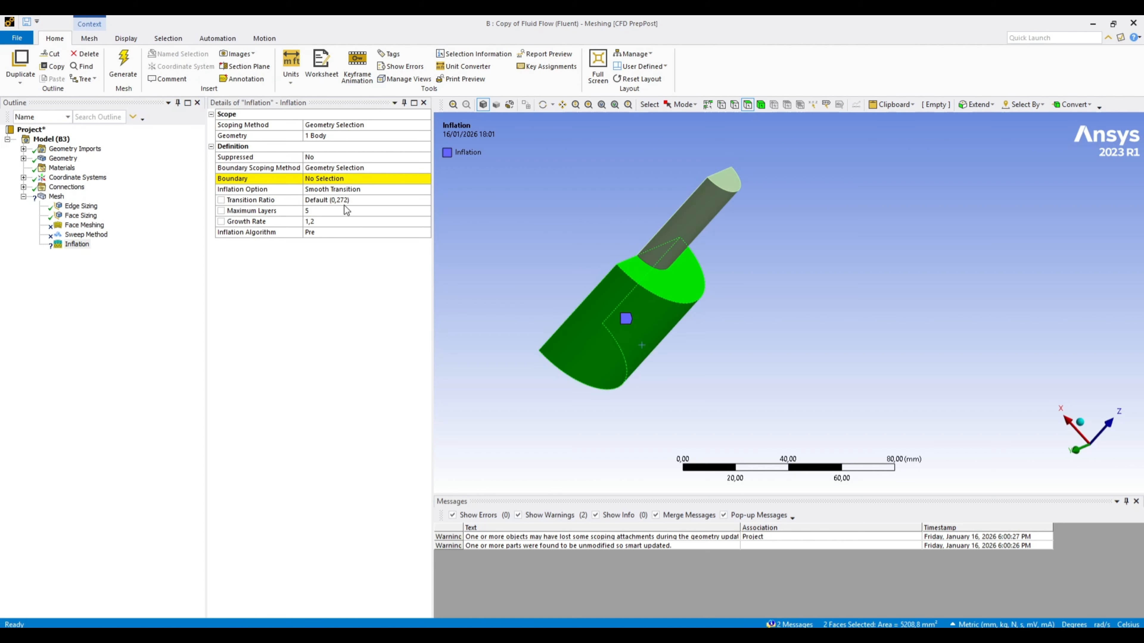
left_click(331, 180)
left_click(322, 179)
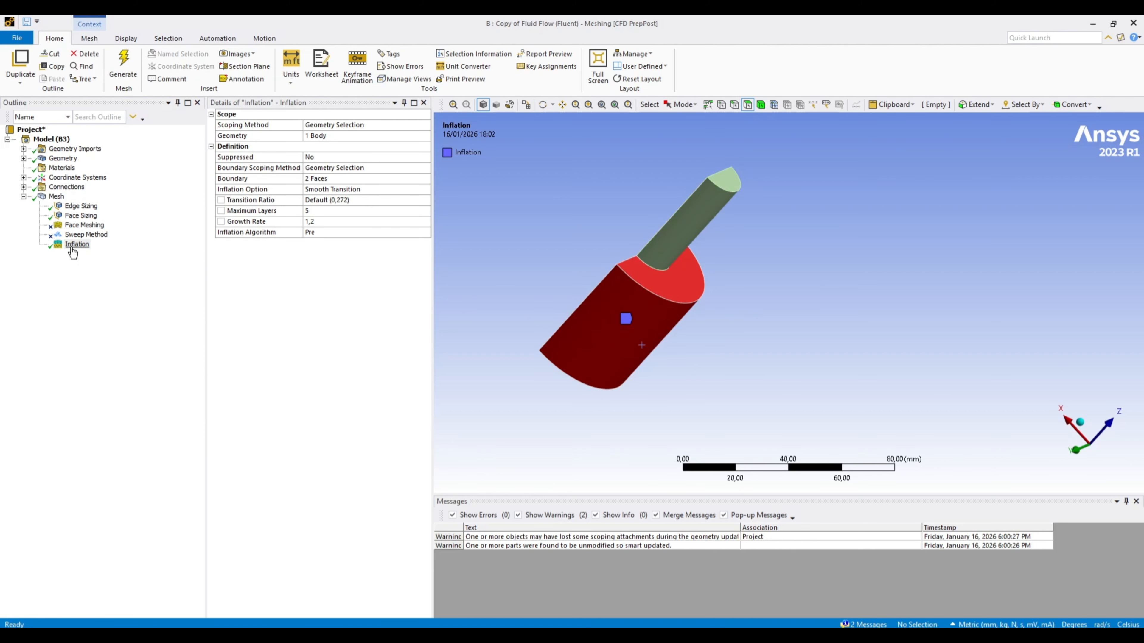
- Suppress the wide cylinder's inflation control, regenerate the mesh and inspect it on the narrow cylinder
right_click(72, 248)
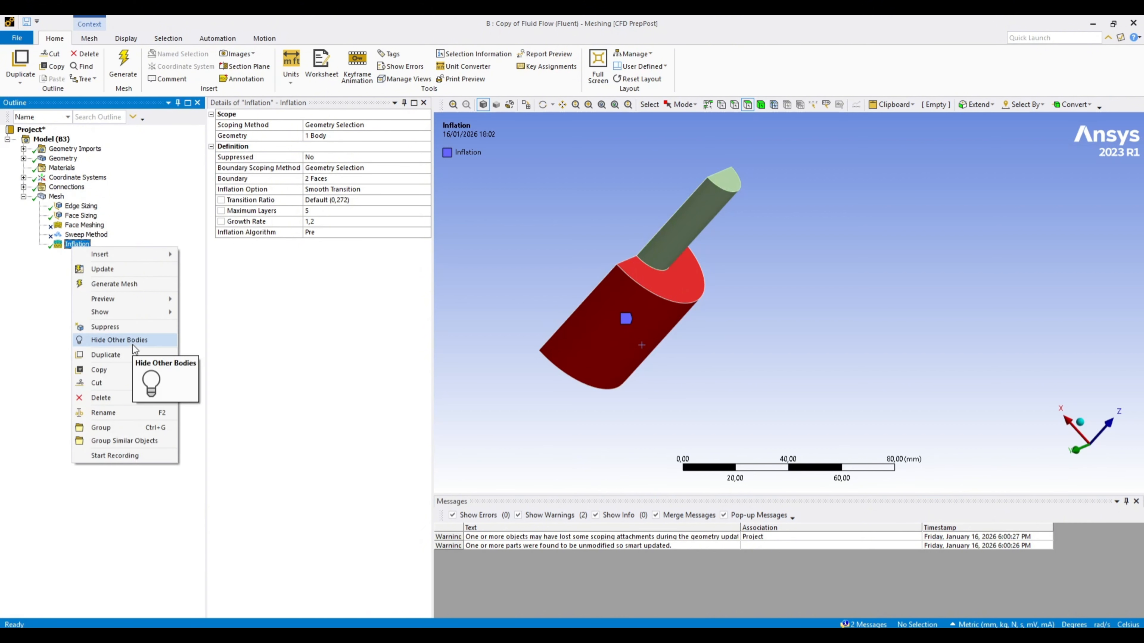
left_click(126, 328)
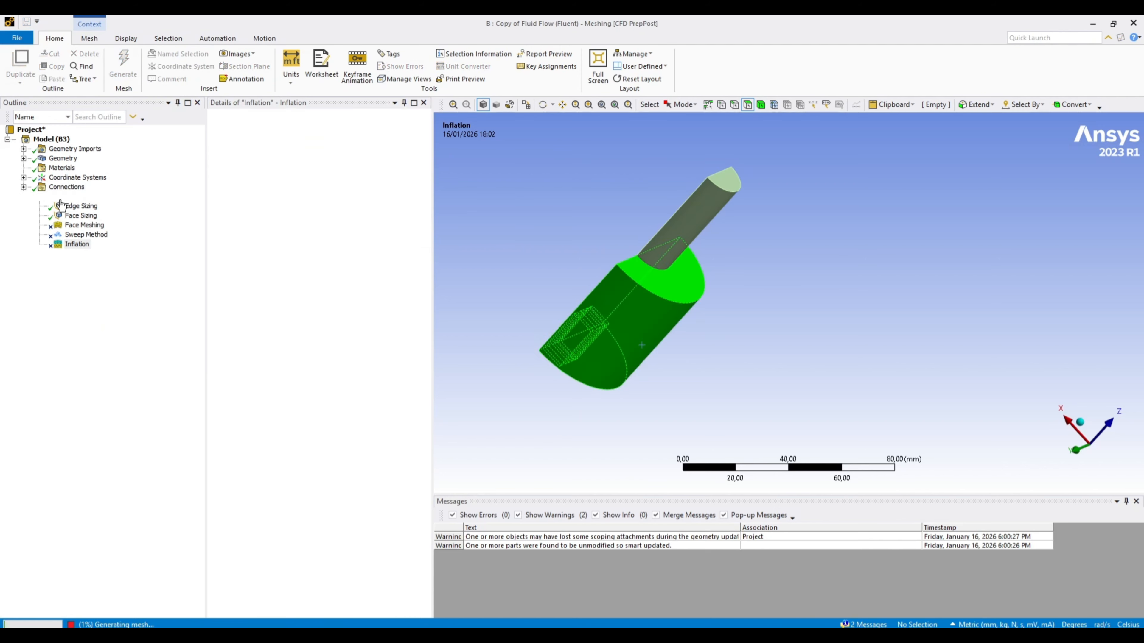
middle_click_drag(495, 431, 702, 285)
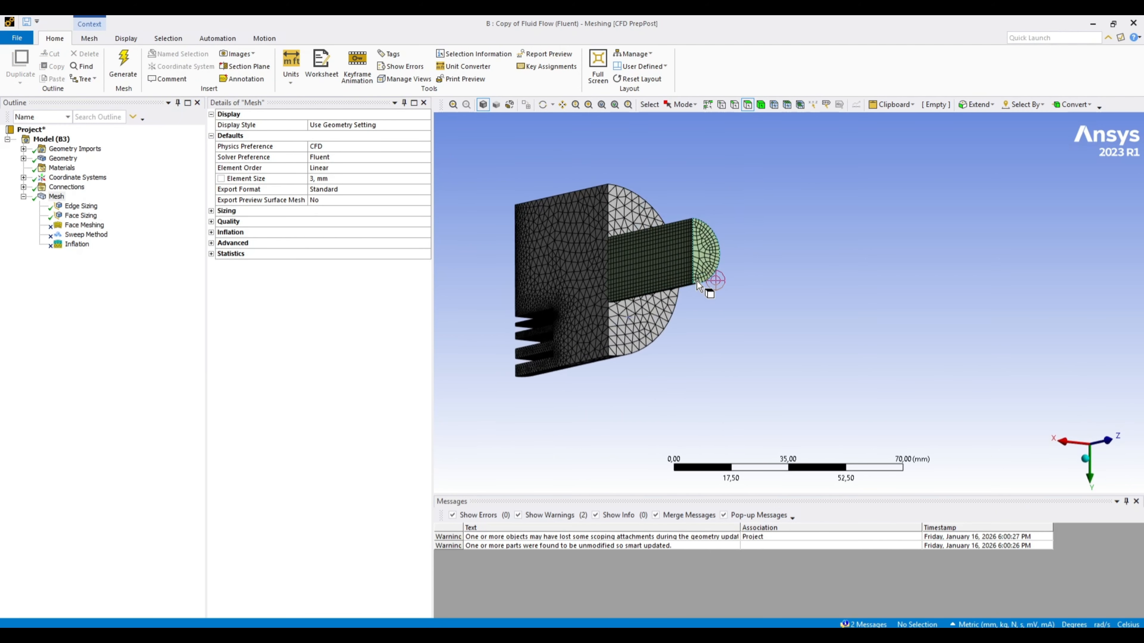
scroll(702, 285, "up", 3)
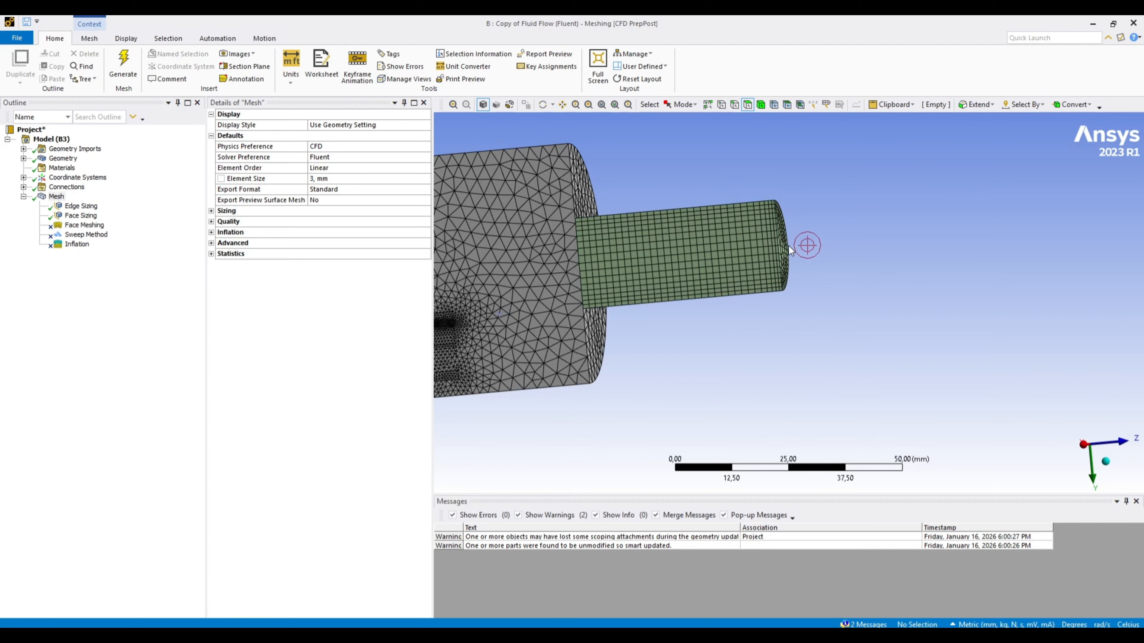
middle_click_drag(719, 270, 743, 241)
scroll(758, 244, "up", 3)
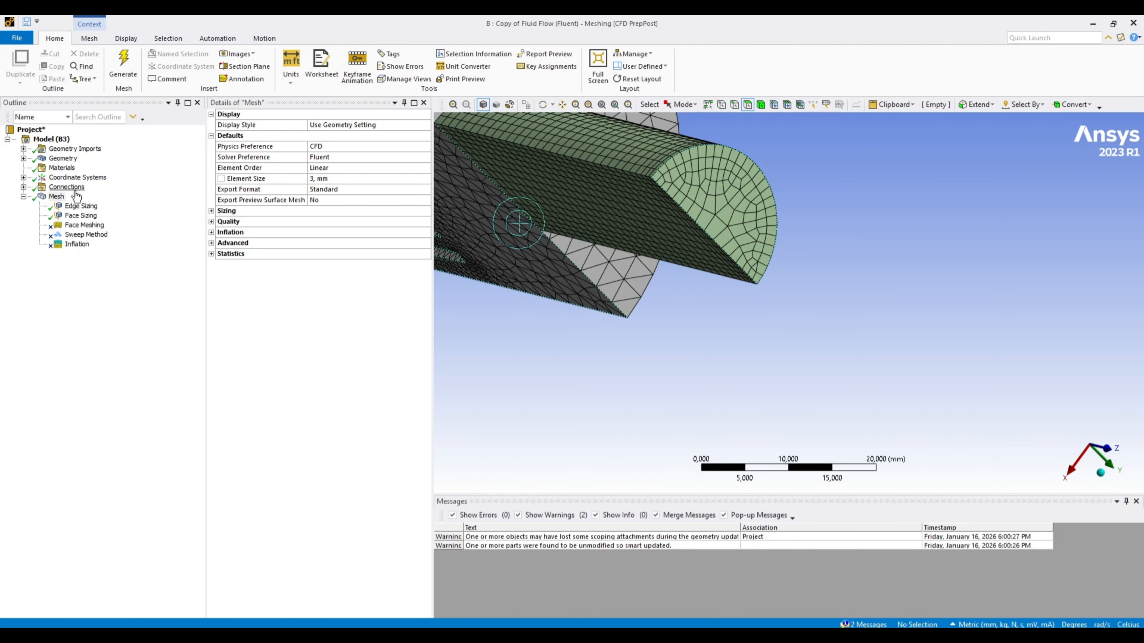
- Insert a second inflation control and scope its geometry to the narrow cylinder body
right_click(58, 201)
mouse_move(146, 206)
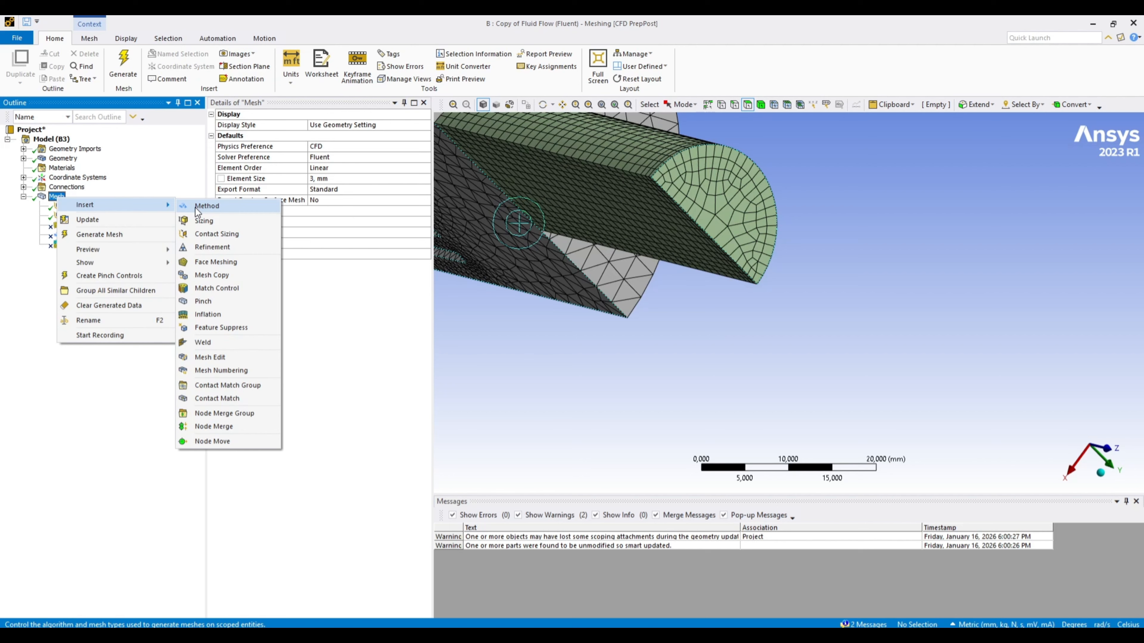
right_click(61, 196)
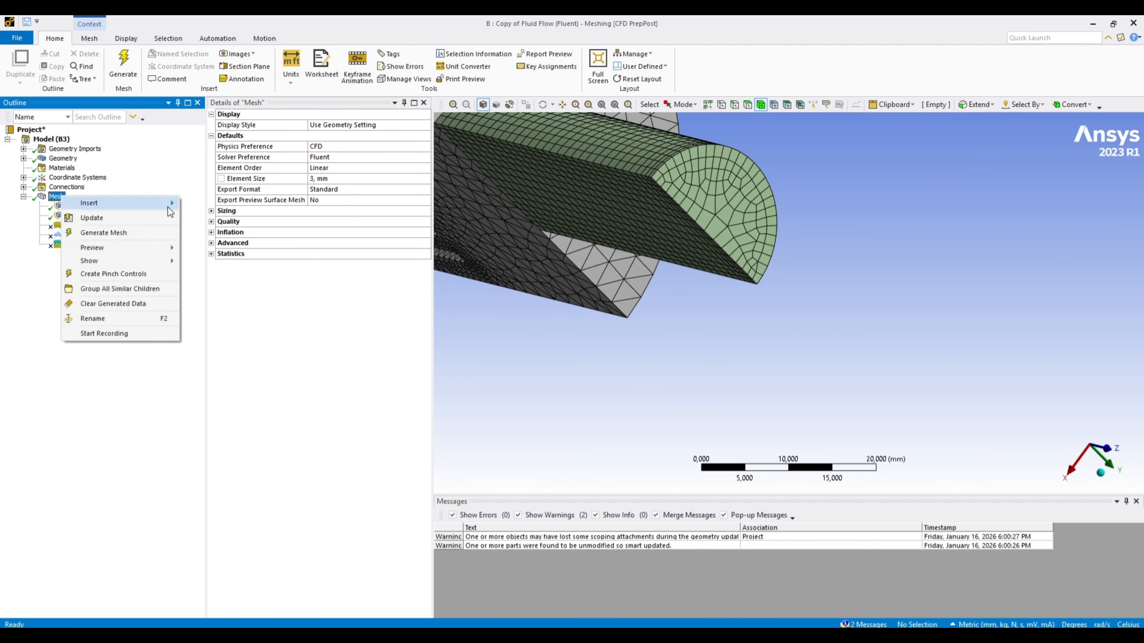
mouse_move(168, 207)
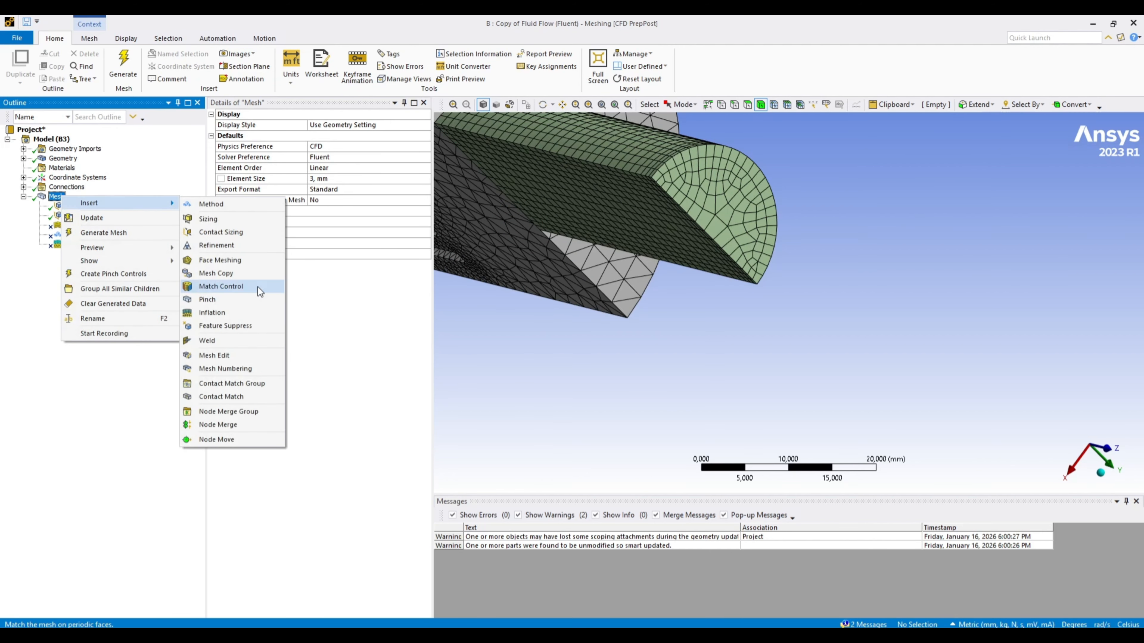
left_click(250, 313)
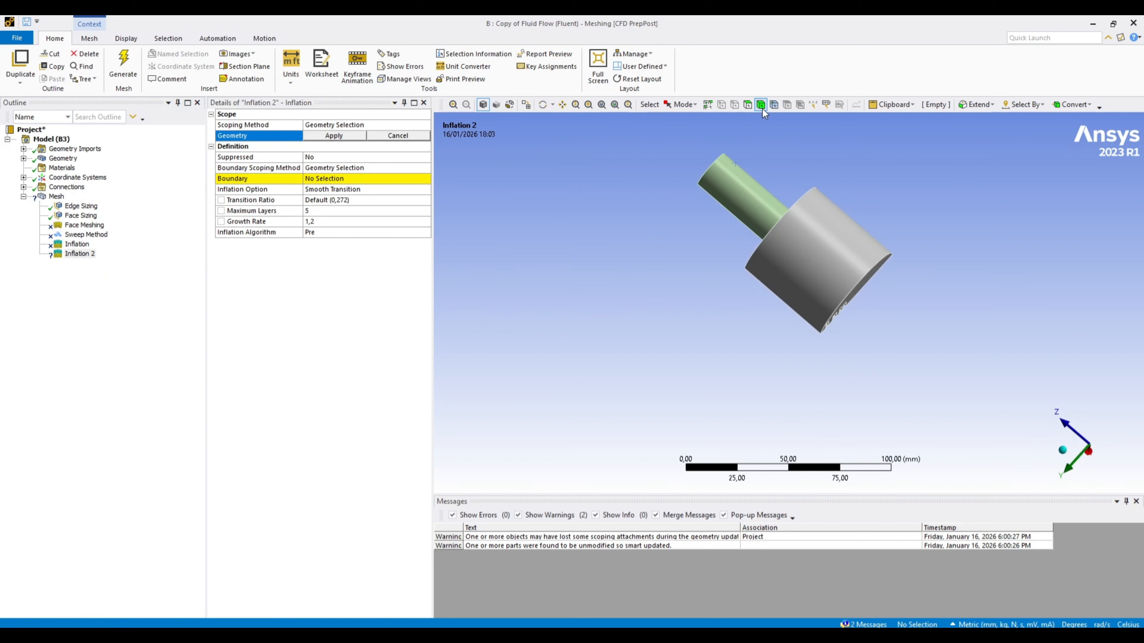
left_click(738, 192)
left_click(334, 136)
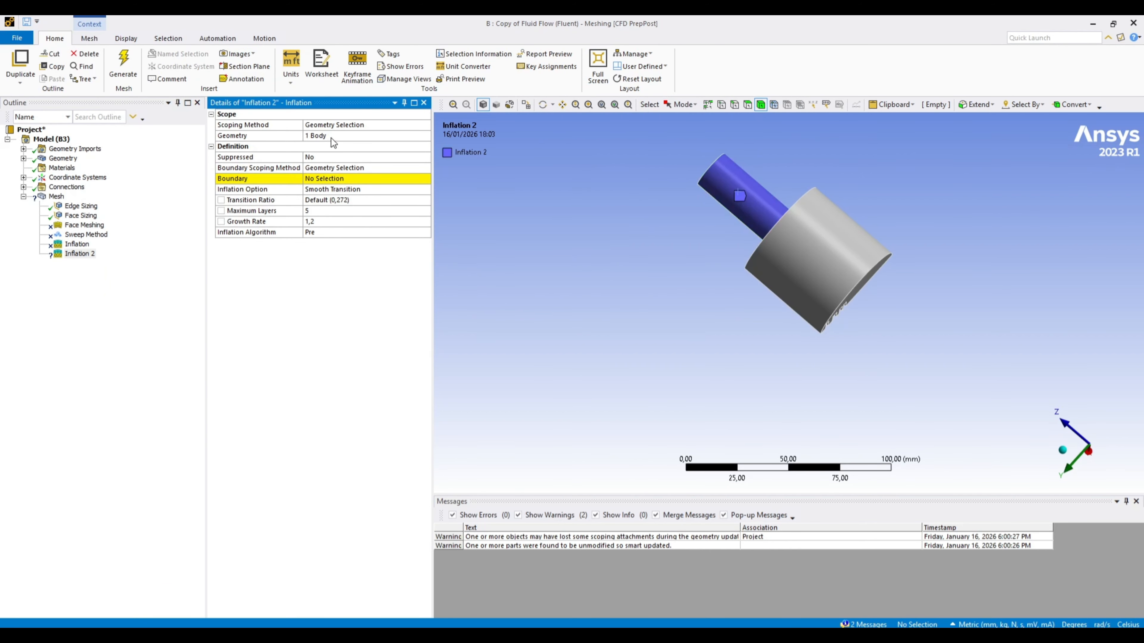
- Assign the narrow cylinder's curved outer face as the second inflation control's boundary
left_click(748, 104)
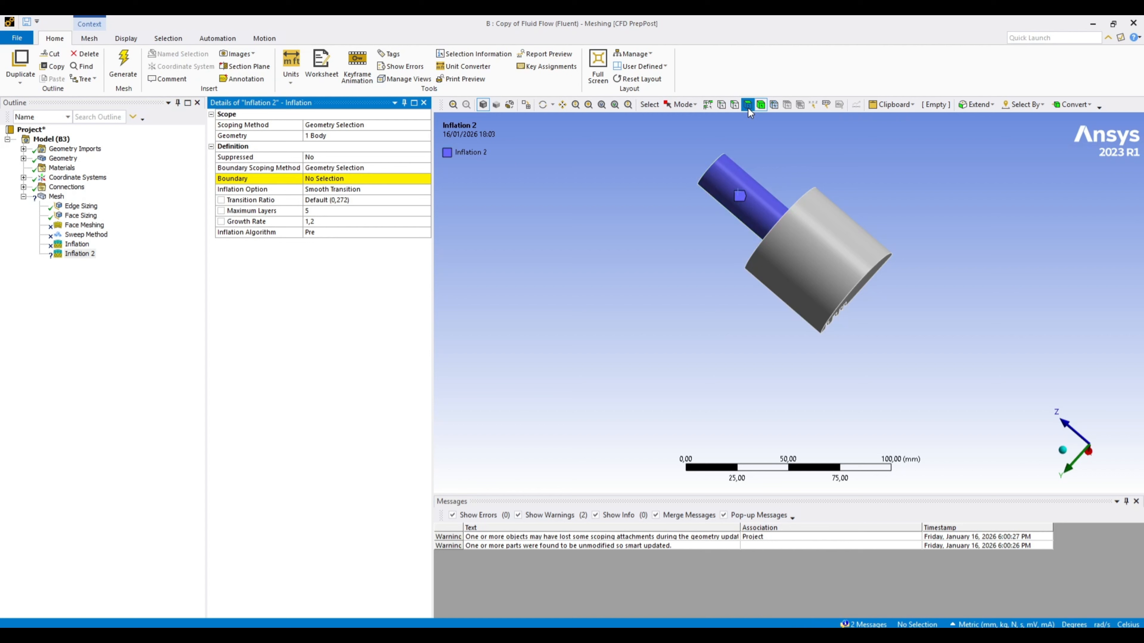
left_click(716, 179)
left_click(331, 181)
left_click(329, 179)
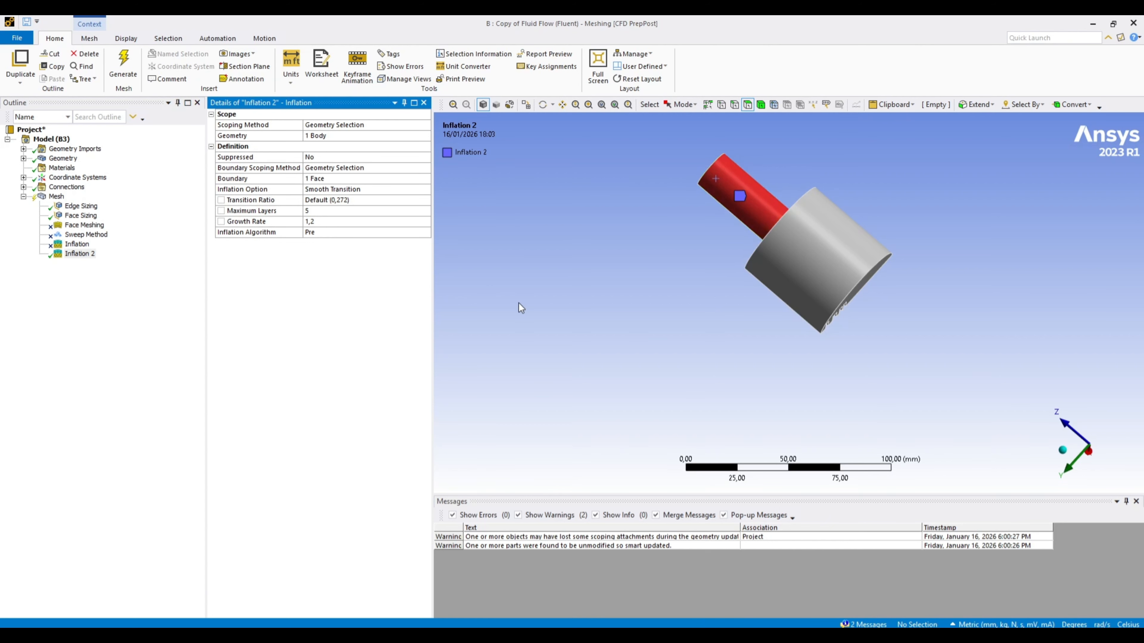
- Regenerate the mesh and inspect the inflation layers along the narrow cylinder's wall
middle_click_drag(521, 308, 640, 340)
left_click(123, 63)
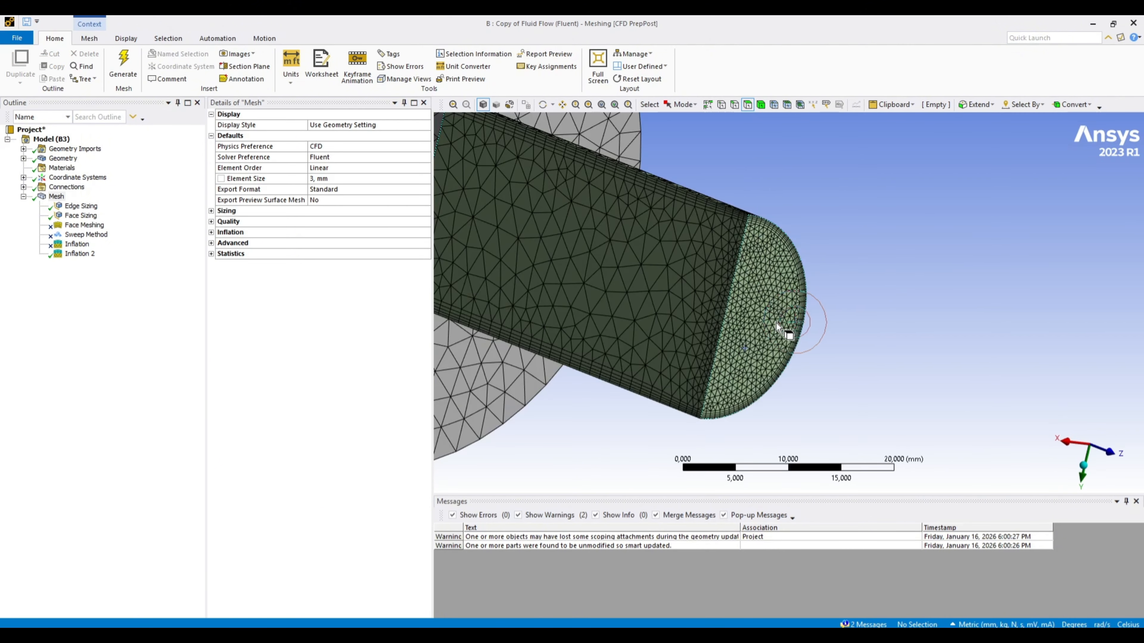
middle_click_drag(783, 331, 821, 308)
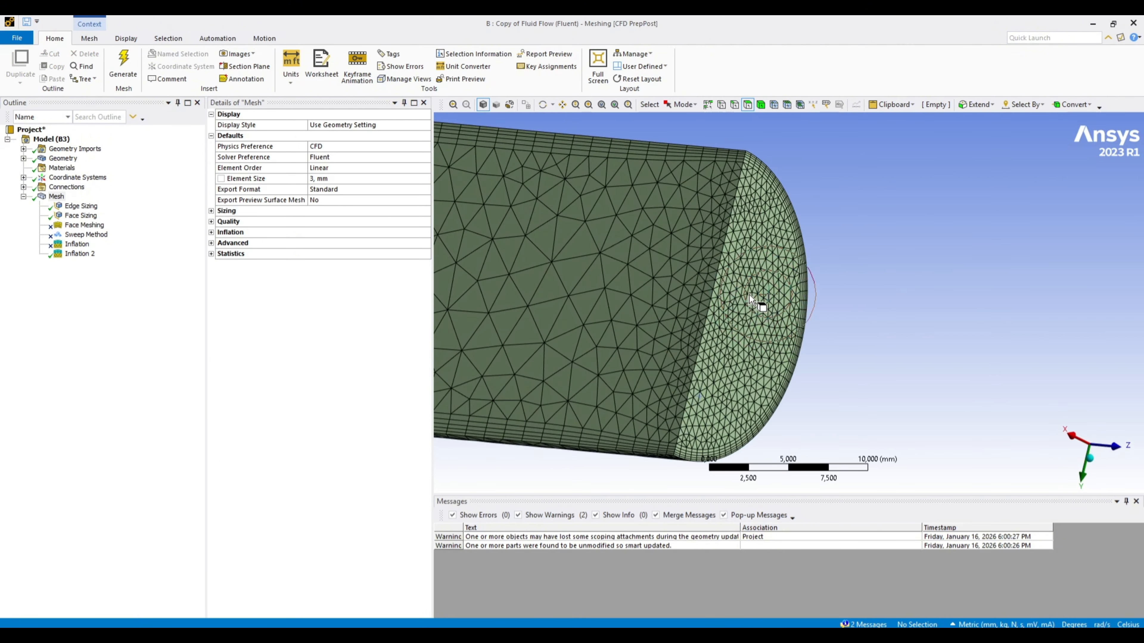
scroll(750, 299, "down", 5)
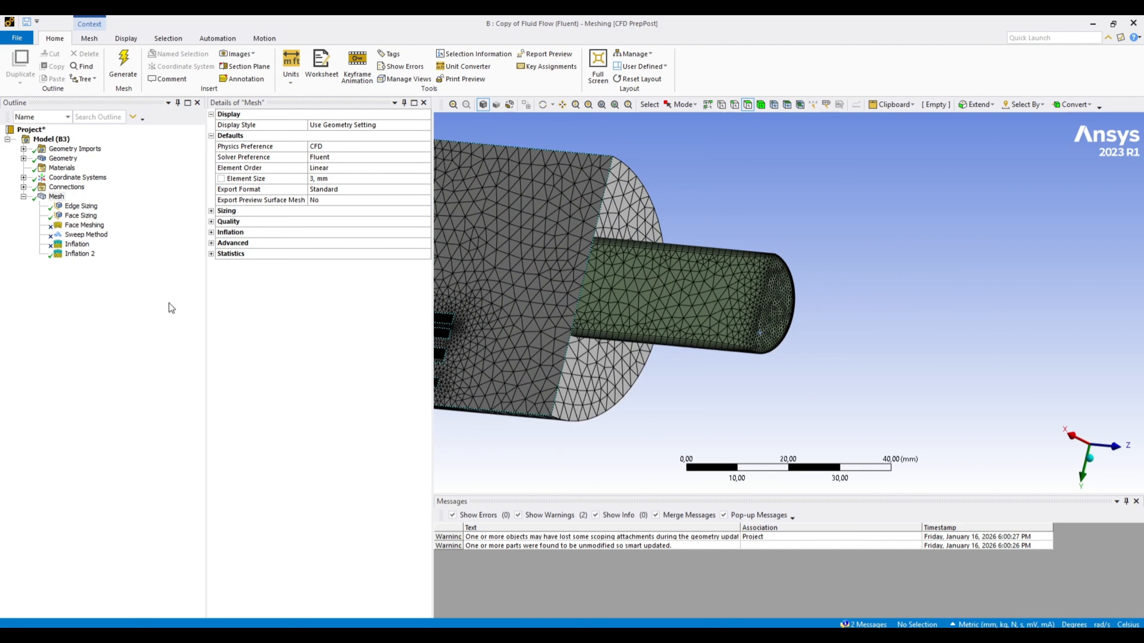
- Insert a method control on the narrow cylinder body, set its method to Sweep and dismiss the script error
right_click(58, 197)
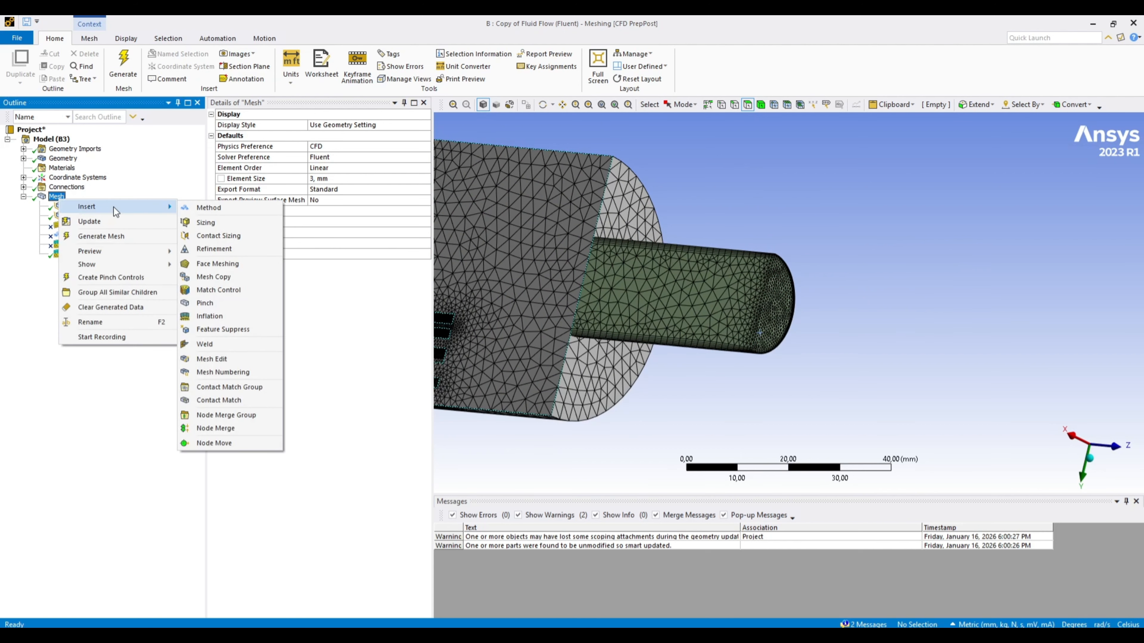
mouse_move(144, 261)
left_click(212, 269)
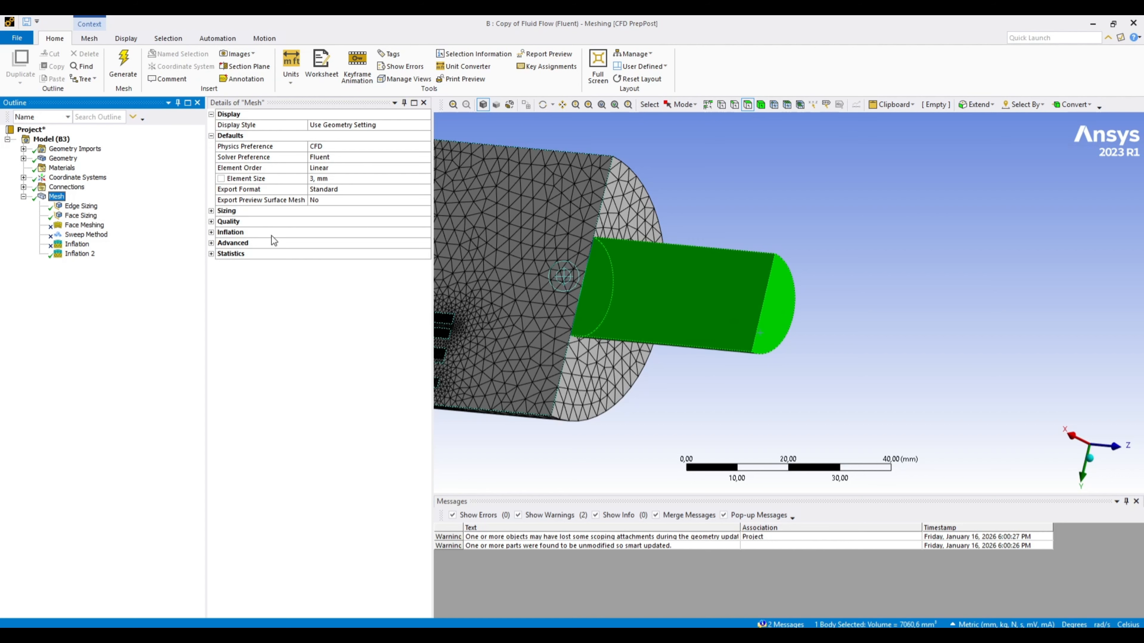
right_click(55, 197)
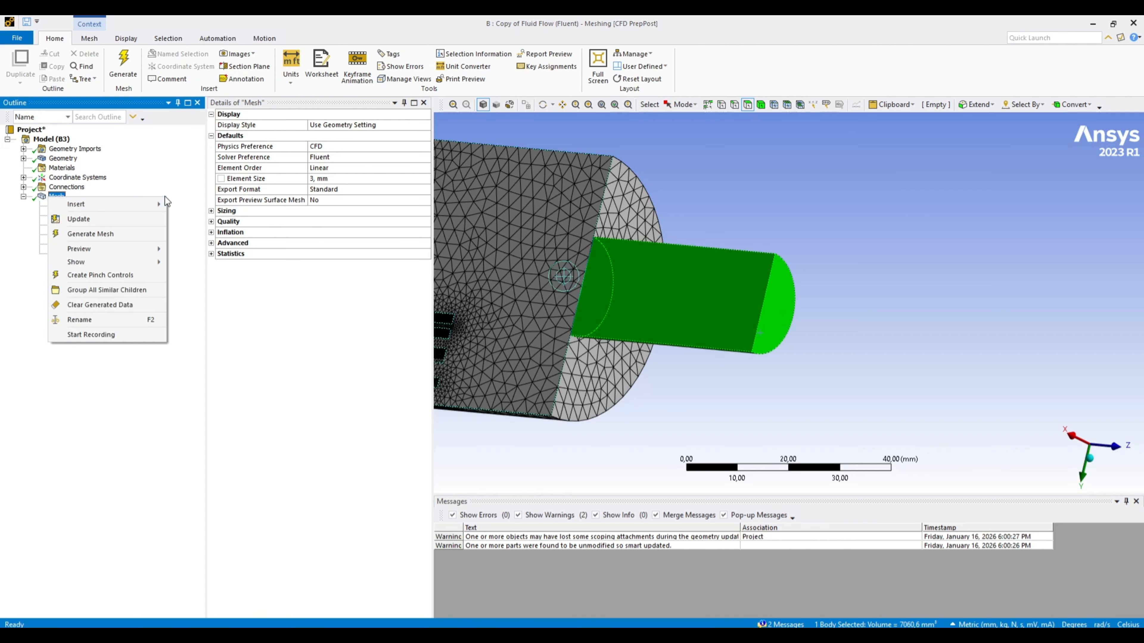
left_click(190, 204)
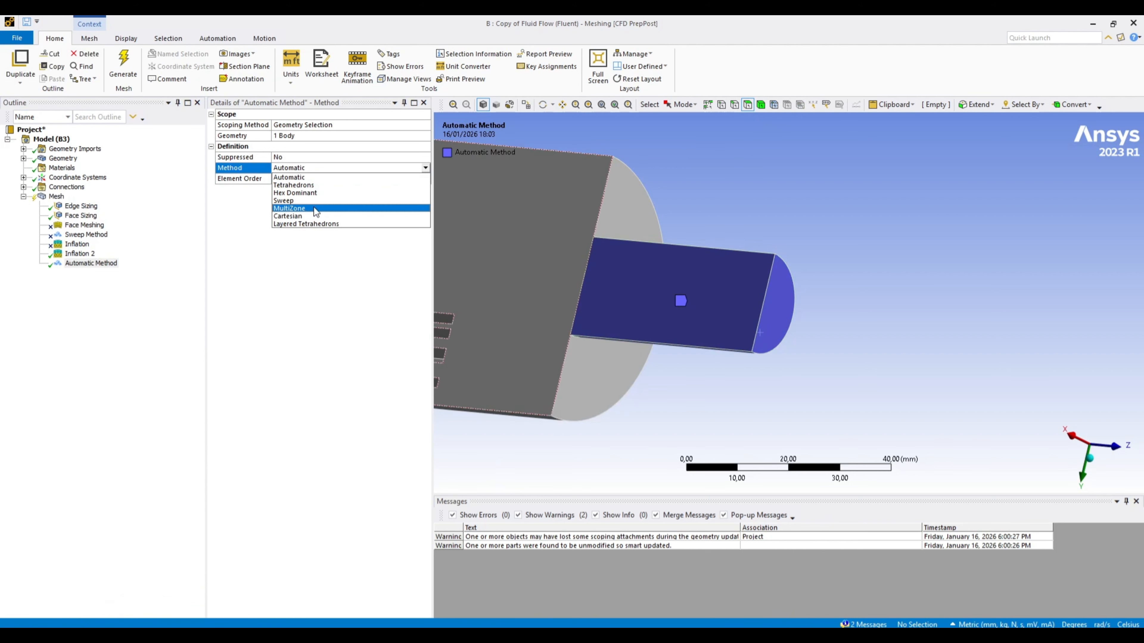
left_click(284, 201)
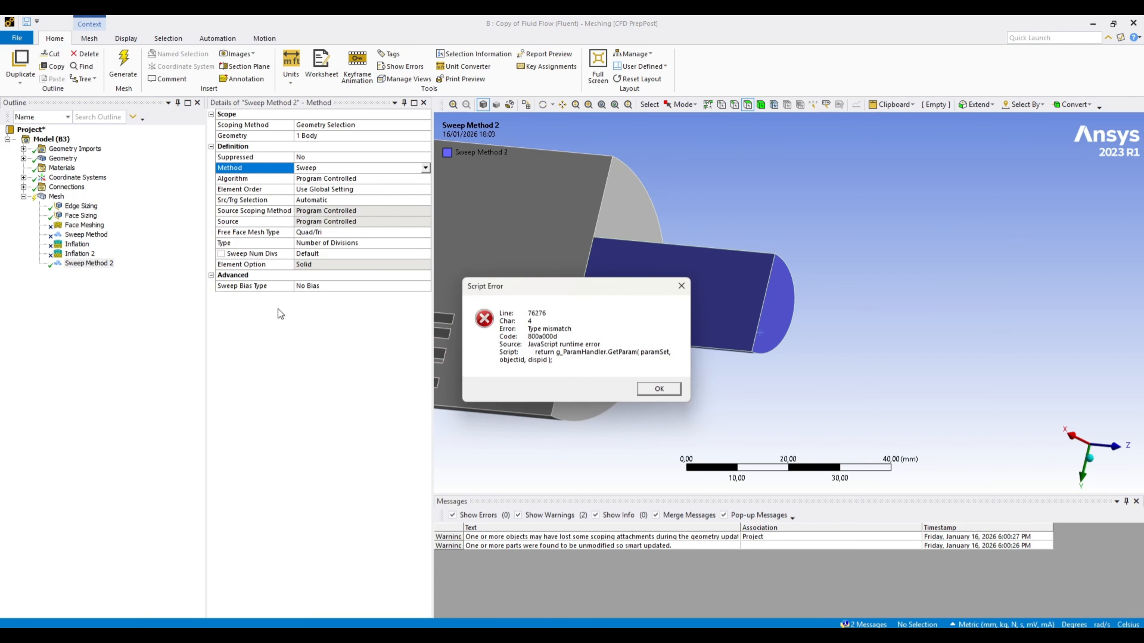
left_click(666, 393)
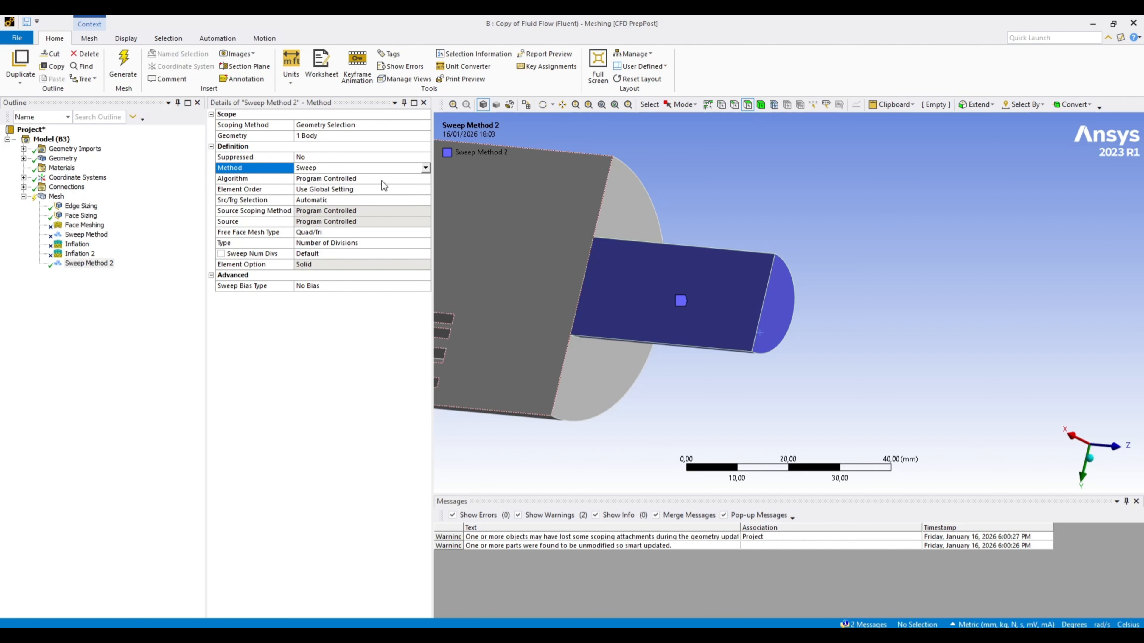
- Switch the narrow cylinder's method control to MultiZone and regenerate the mesh
left_click(424, 167)
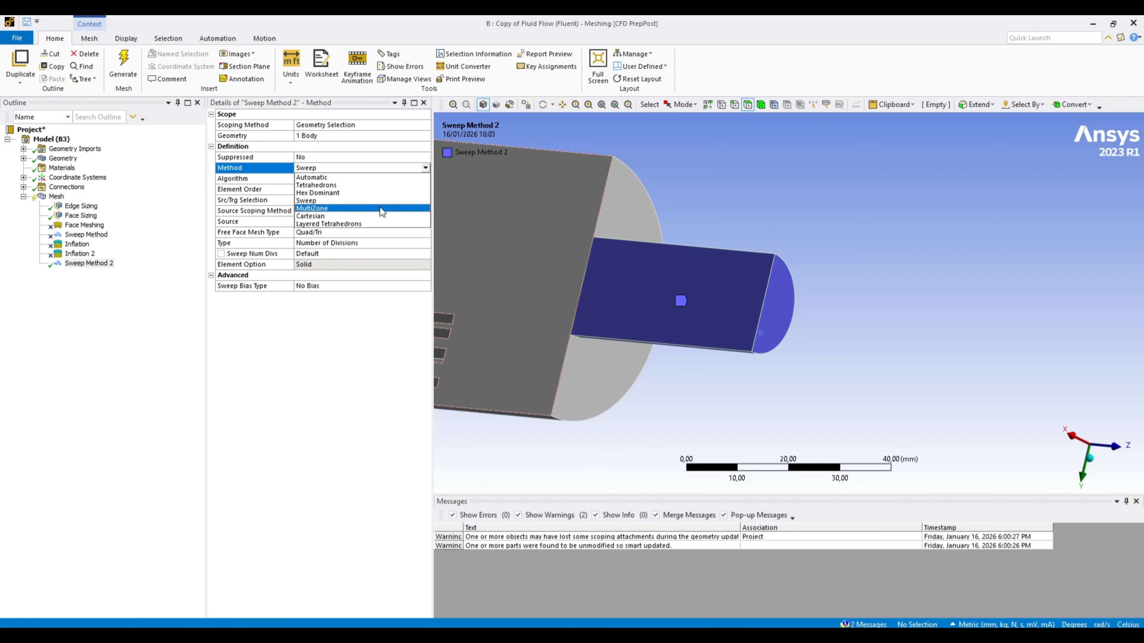
left_click(379, 207)
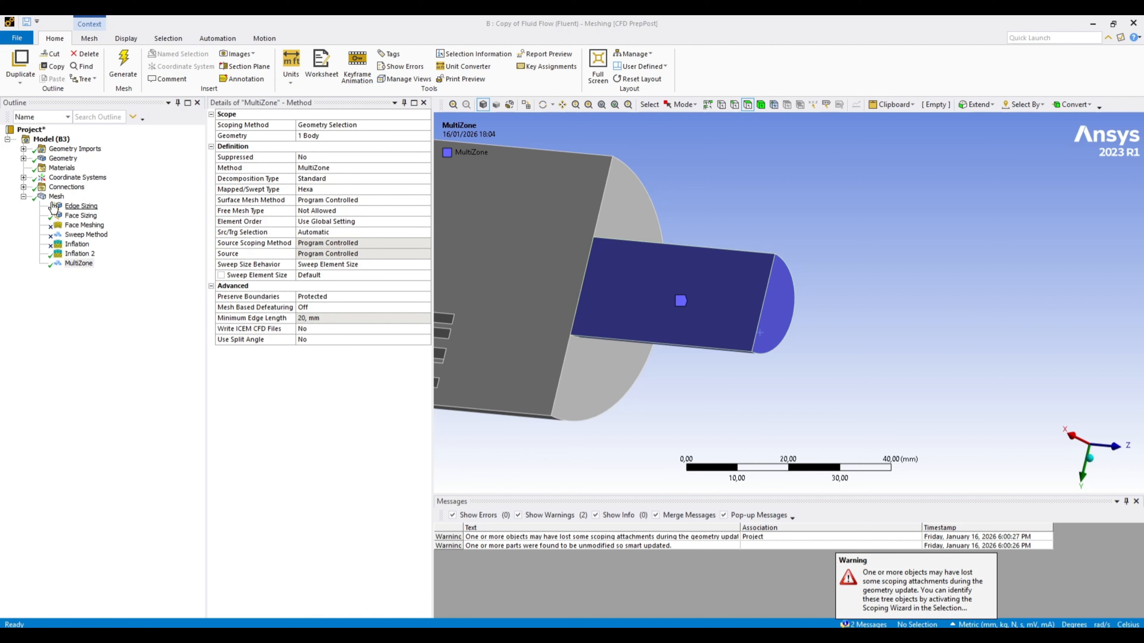
middle_click_drag(808, 305, 523, 342)
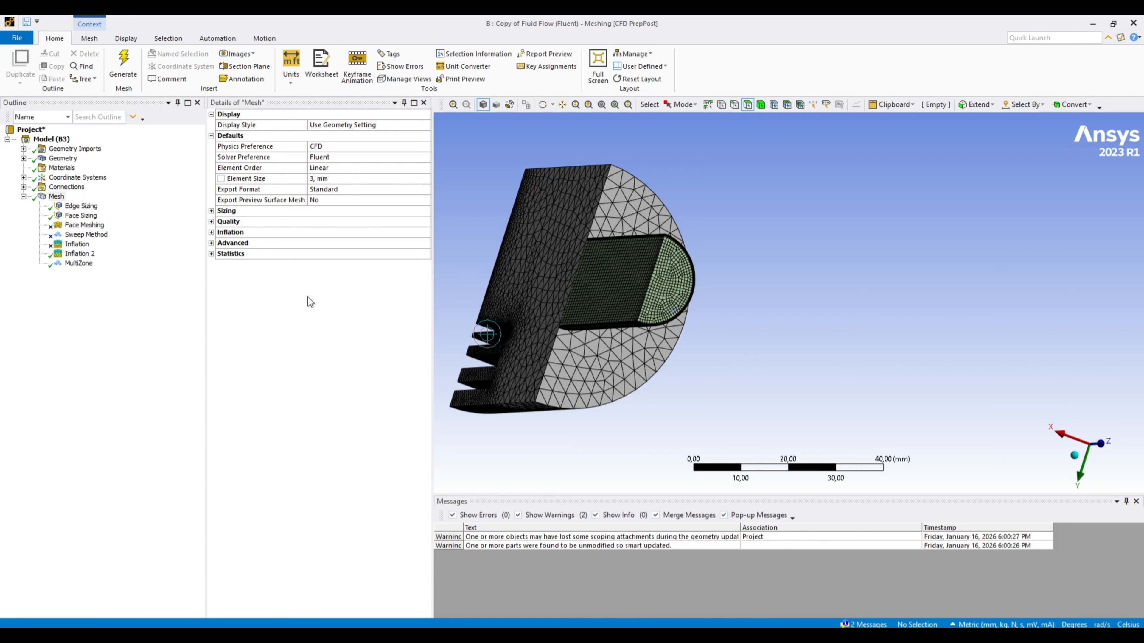
- Examine the narrow cylinder's elements and inflation layers, the mesh statistics and the mesh around the wide body's slots
right_click_drag(619, 218, 717, 257)
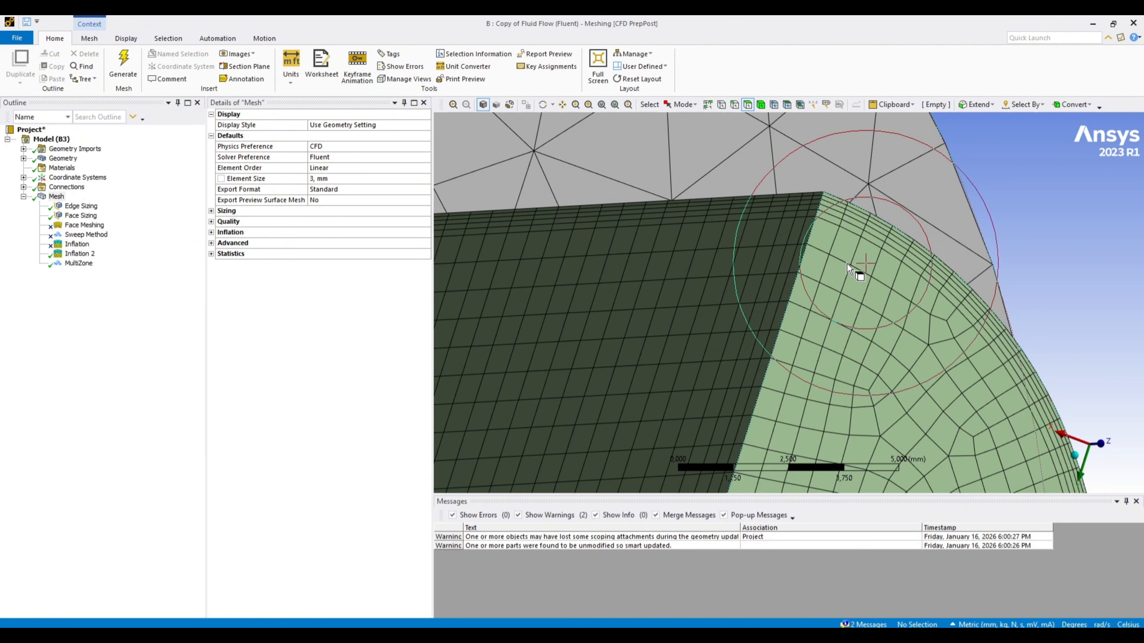
scroll(847, 263, "down", 8)
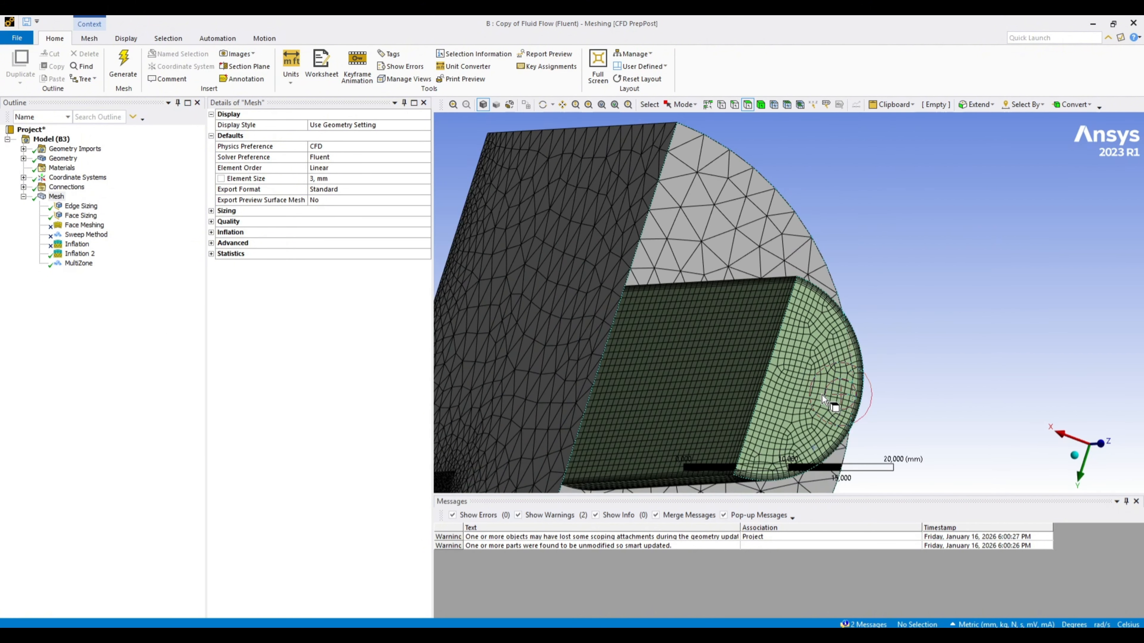
mouse_move(811, 391)
middle_mouse_down()
mouse_move(792, 379)
mouse_move(806, 373)
middle_mouse_up()
scroll(805, 372, "down", 2)
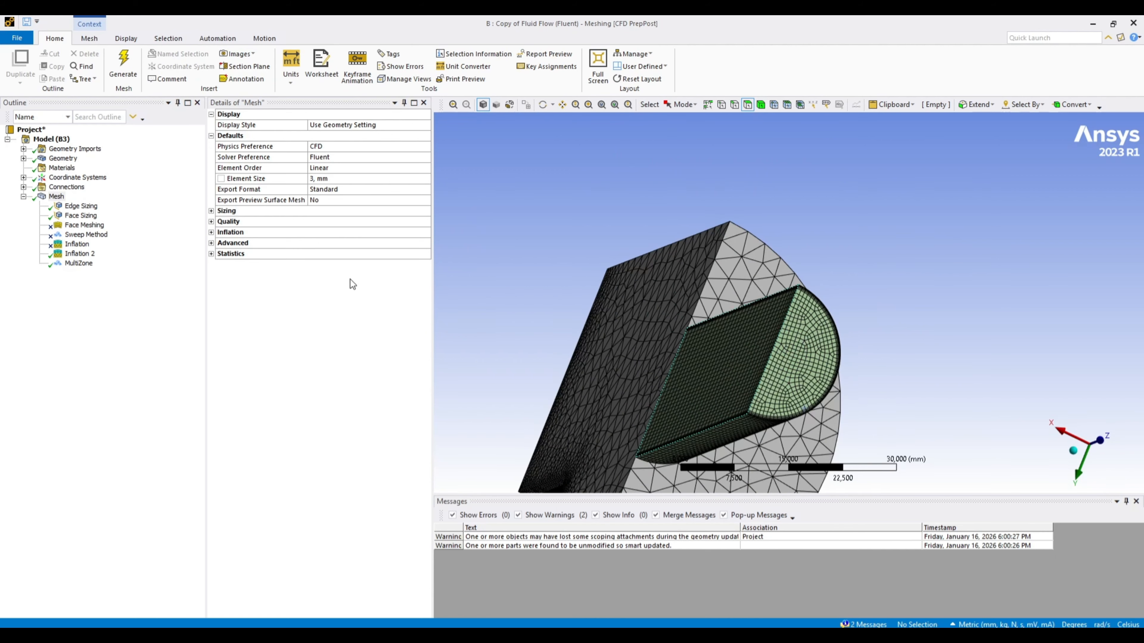
left_click(211, 253)
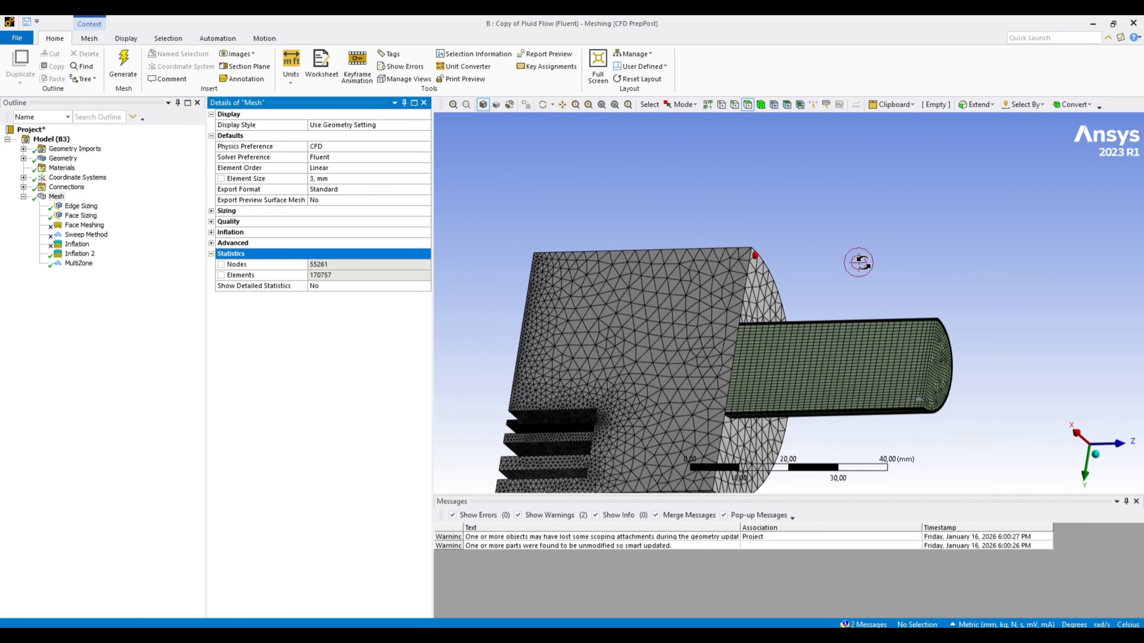
middle_click_drag(859, 263, 794, 267)
scroll(549, 337, "down", 3)
middle_click_drag(558, 337, 687, 363)
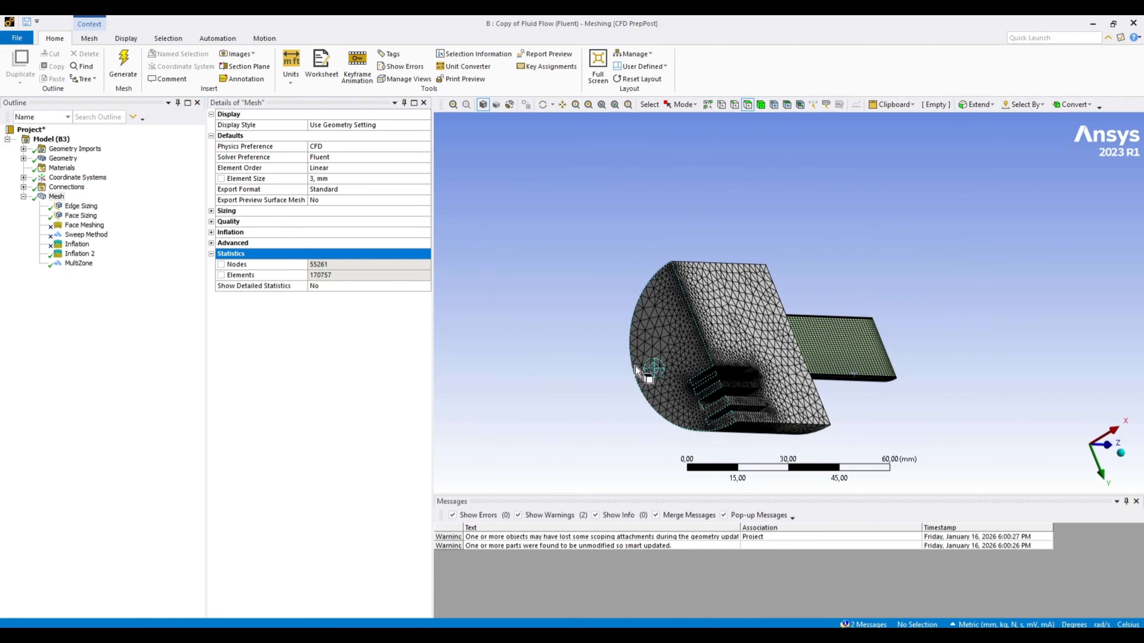
scroll(733, 407, "up", 5)
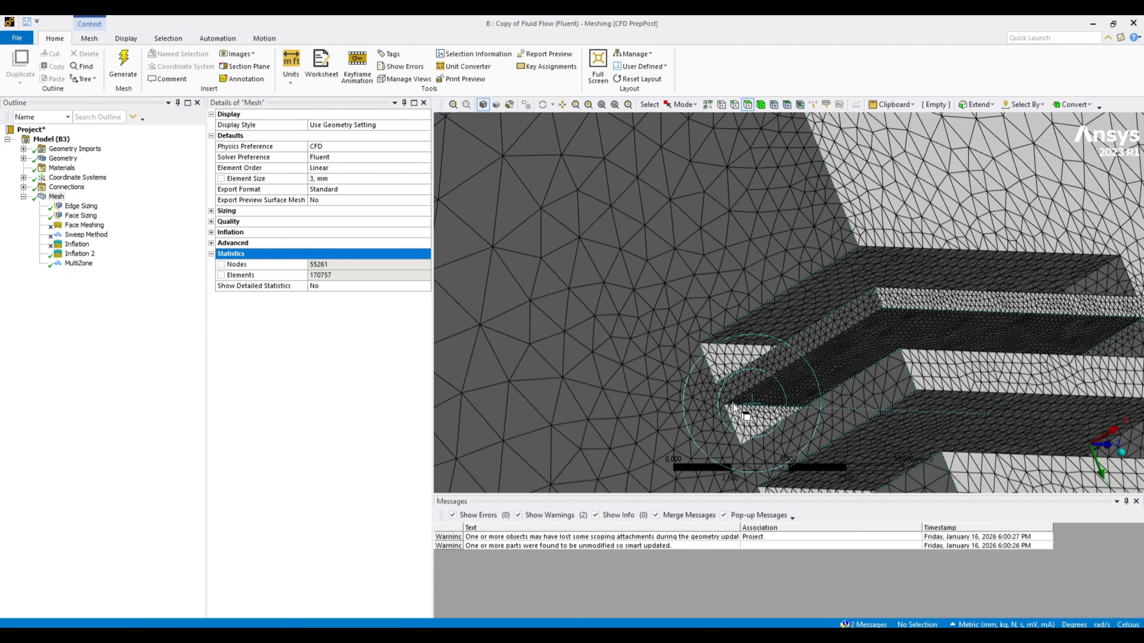
scroll(720, 405, "down", 4)
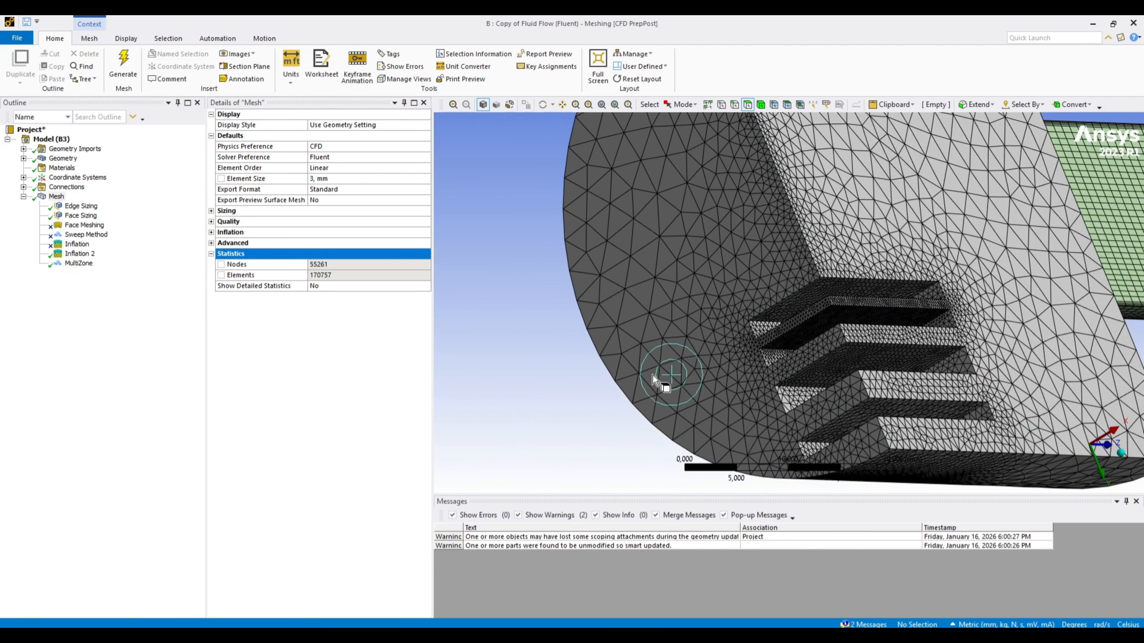
- Open the contact region between the wide and narrow bodies in the model's connections to review its contact and target faces
left_click(23, 186)
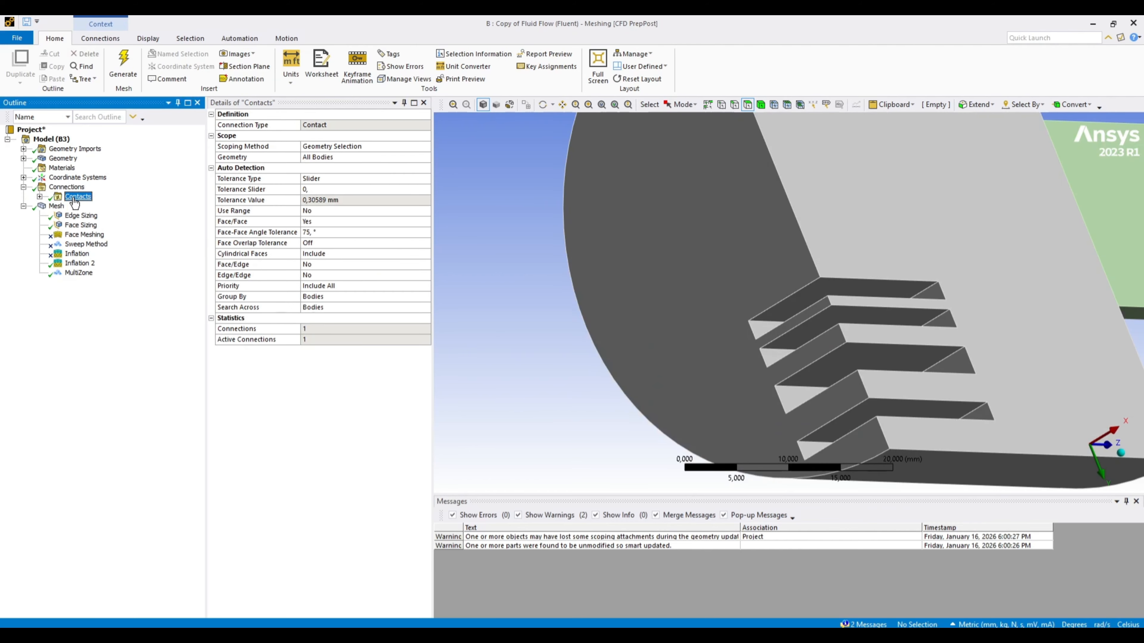
left_click(56, 199)
left_click(39, 196)
left_click(103, 206)
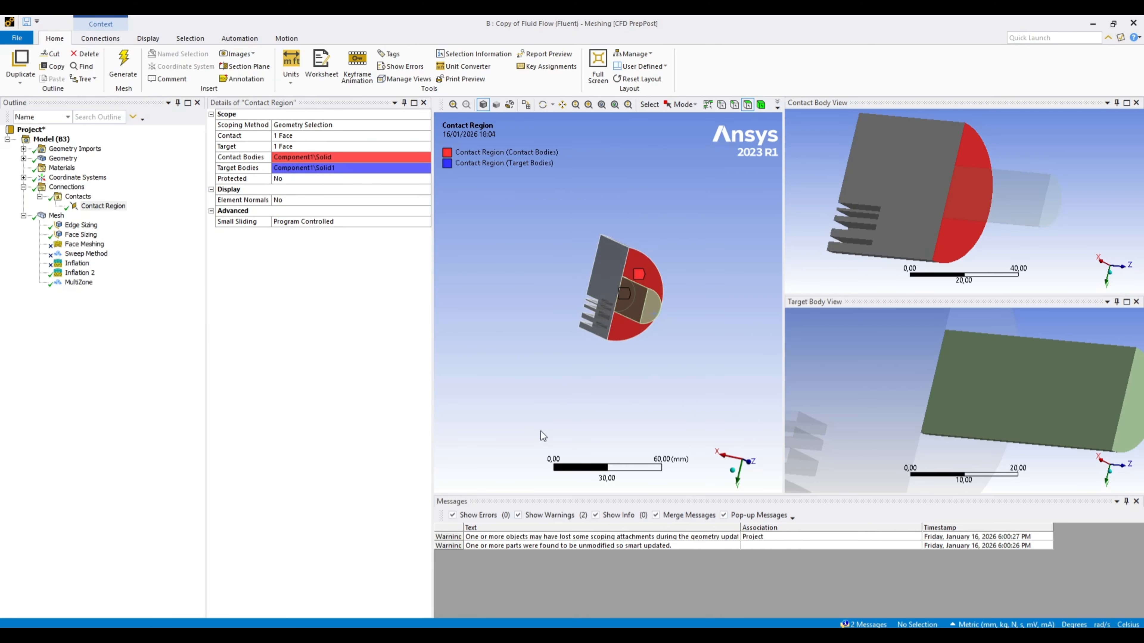